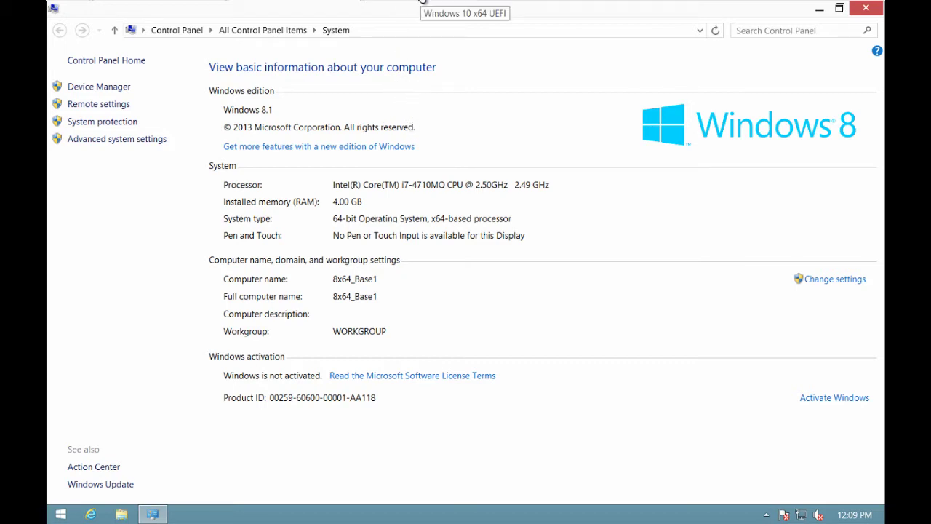
# - Switch to the Windows 10 x64 UEFI virtual machine
pyautogui.click(422, 1)
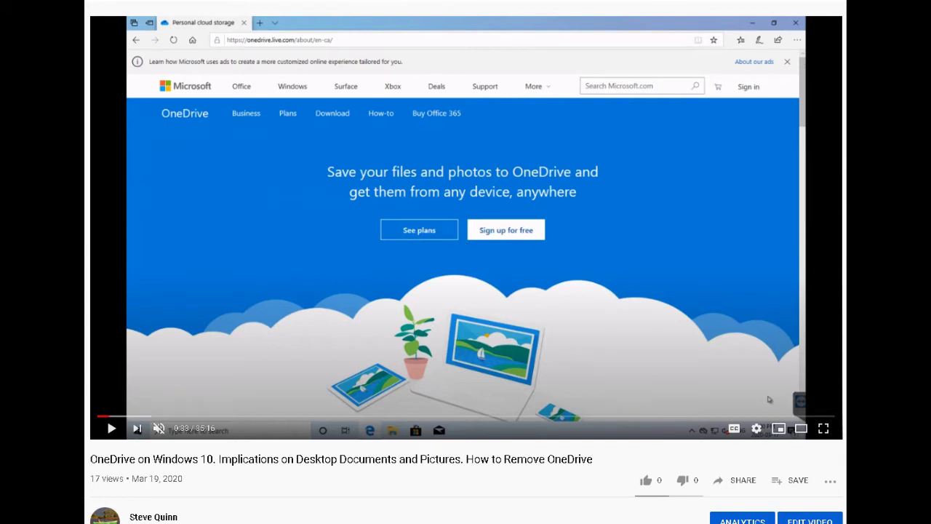
# - Find the chapter timestamps in the OneDrive video's description and play the Configuration chapter at 02:44
pyautogui.scroll(-1, 465, 262)
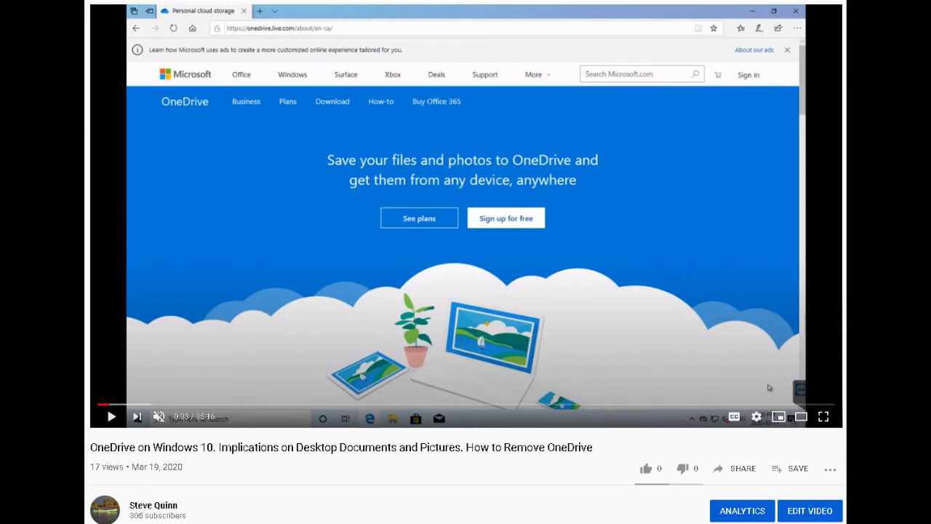
pyautogui.scroll(1, 466, 262)
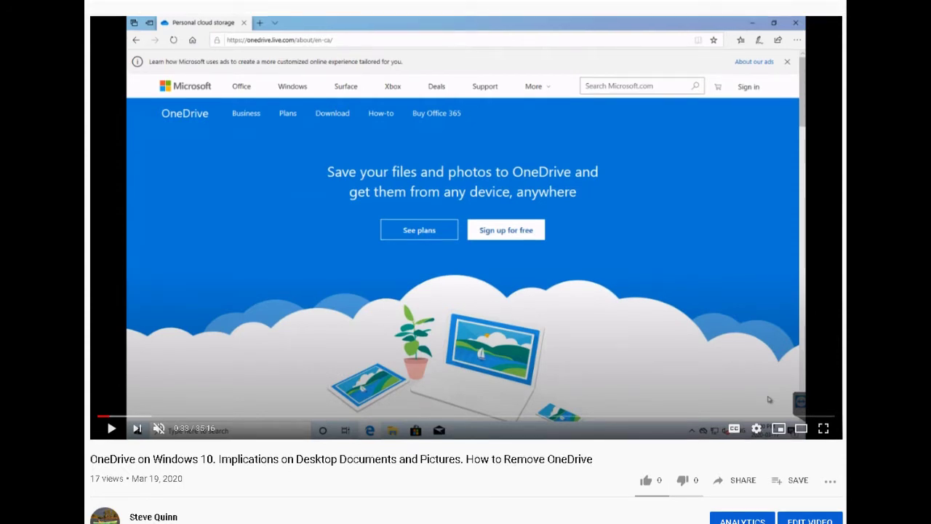
pyautogui.scroll(-4, 466, 262)
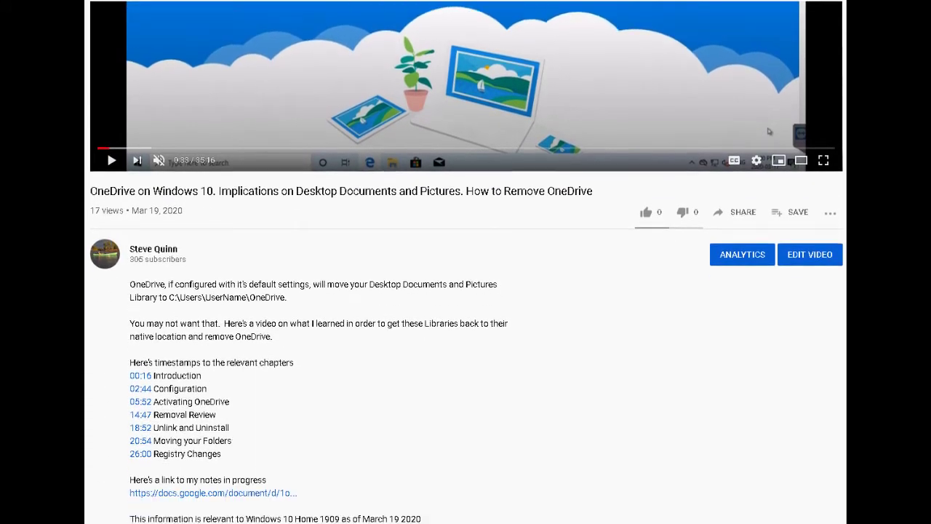
pyautogui.scroll(-2, 769, 131)
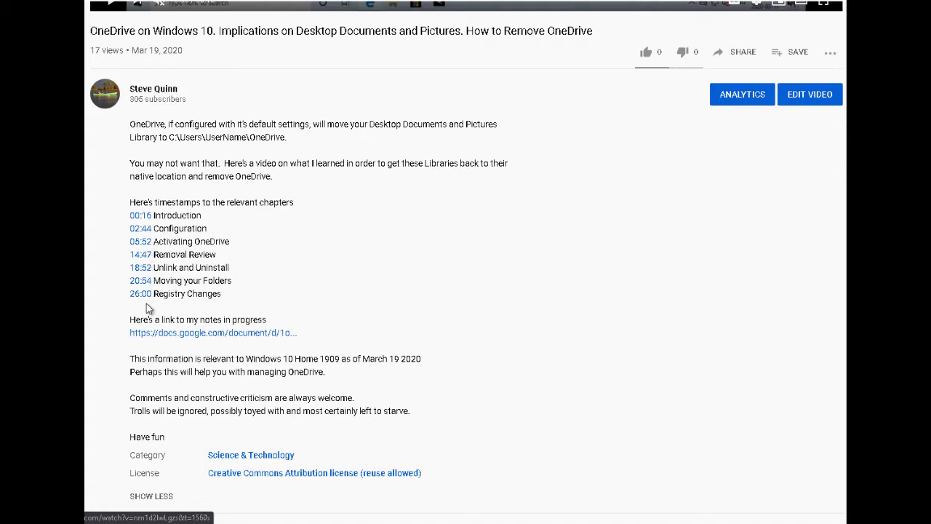
pyautogui.click(146, 235)
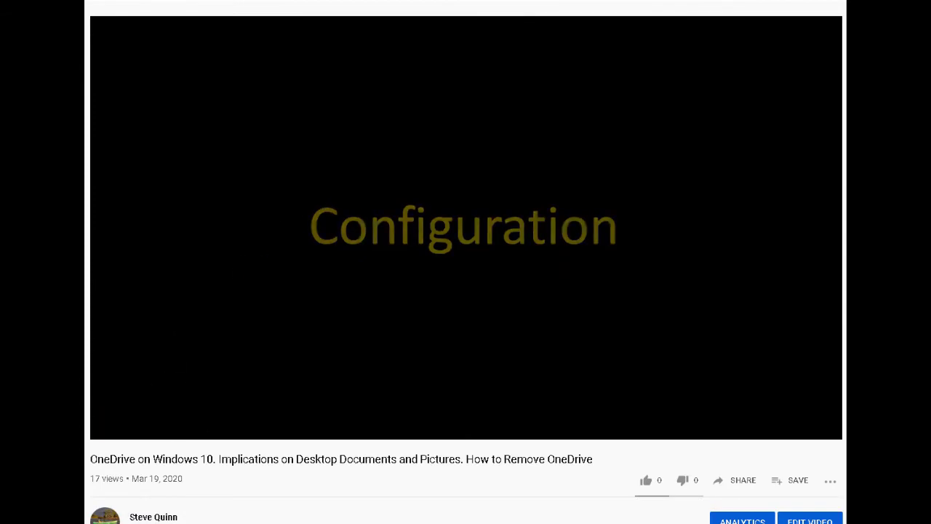
# - Jump to the video's Moving your Folders chapter at 20:54, pause playback and return to the description
pyautogui.scroll(-6, 292, 216)
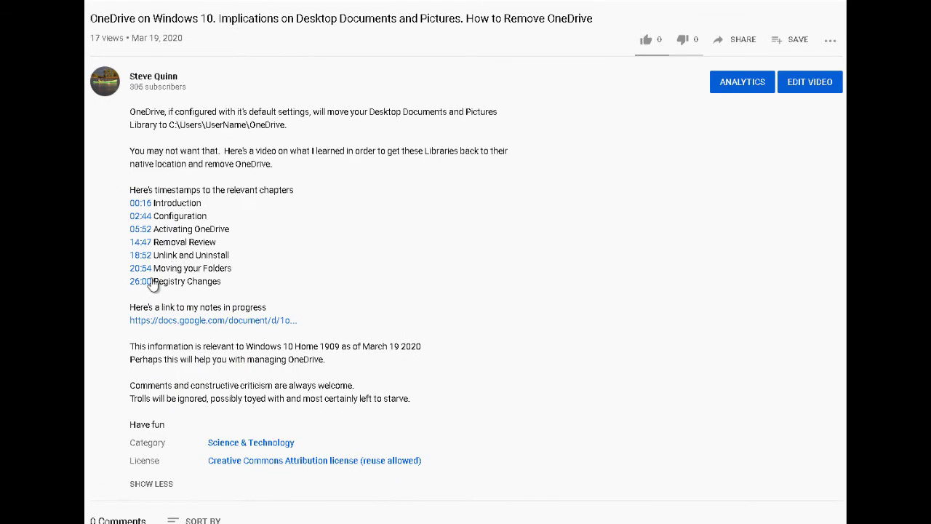
pyautogui.click(145, 269)
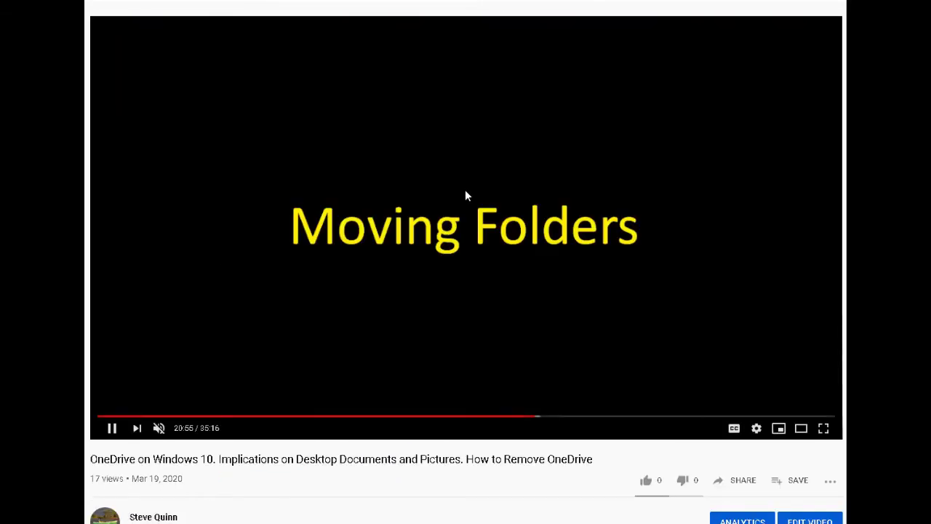
pyautogui.click(112, 428)
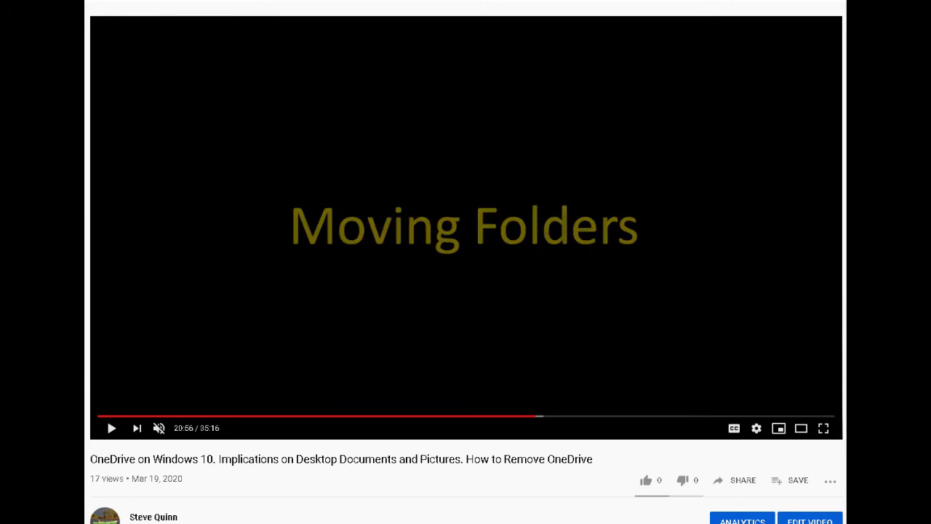
pyautogui.scroll(-3, 466, 262)
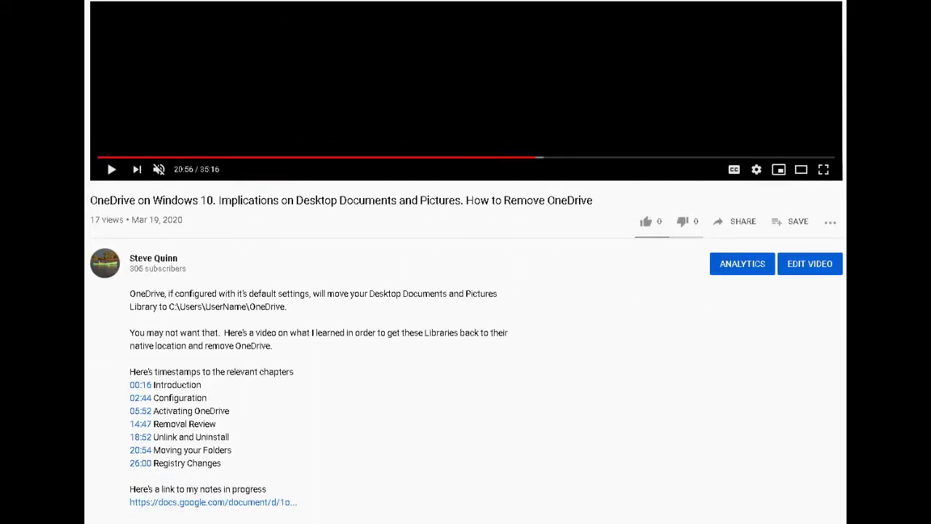
pyautogui.scroll(-1, 466, 291)
pyautogui.scroll(-1, 465, 291)
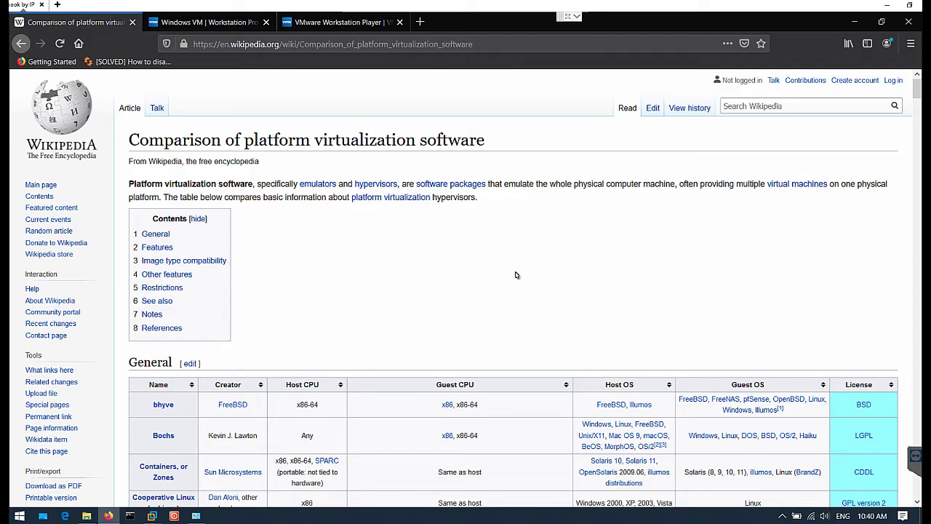
# - Look through the Wikipedia comparison of platform virtualization software, followed by the VMware Workstation Pro and Workstation Player product pages
pyautogui.scroll(-20, 516, 274)
pyautogui.scroll(-20, 515, 274)
pyautogui.scroll(-20, 515, 274)
pyautogui.scroll(20, 515, 274)
pyautogui.click(240, 25)
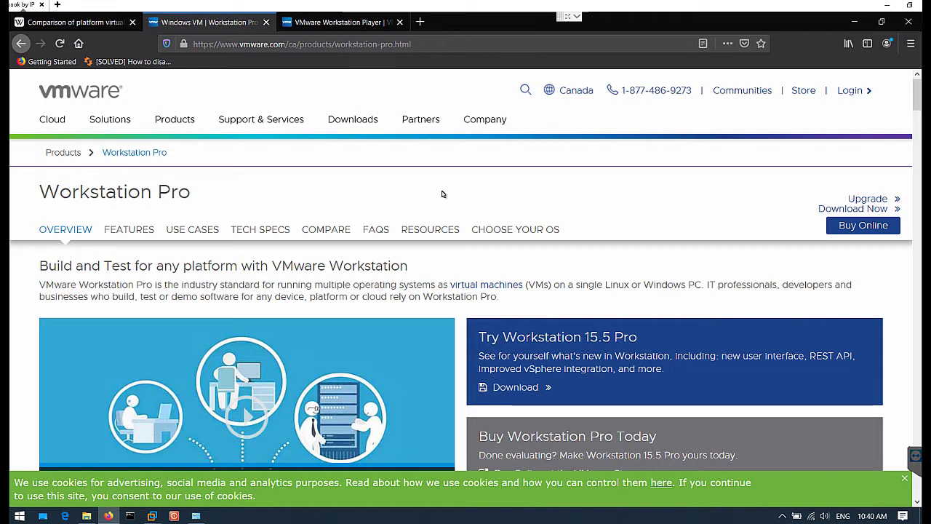
pyautogui.click(336, 23)
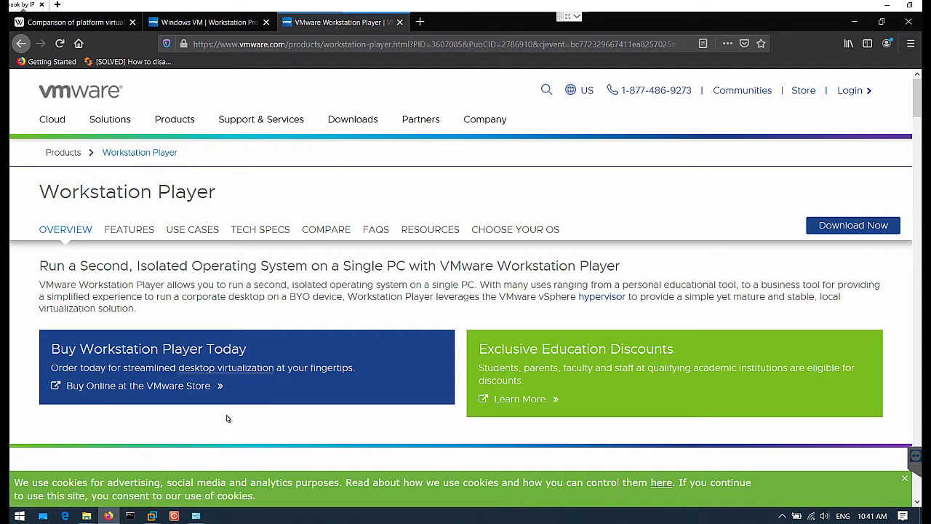
# - Show the host computer's System information window on an otherwise cleared desktop
pyautogui.click(196, 517)
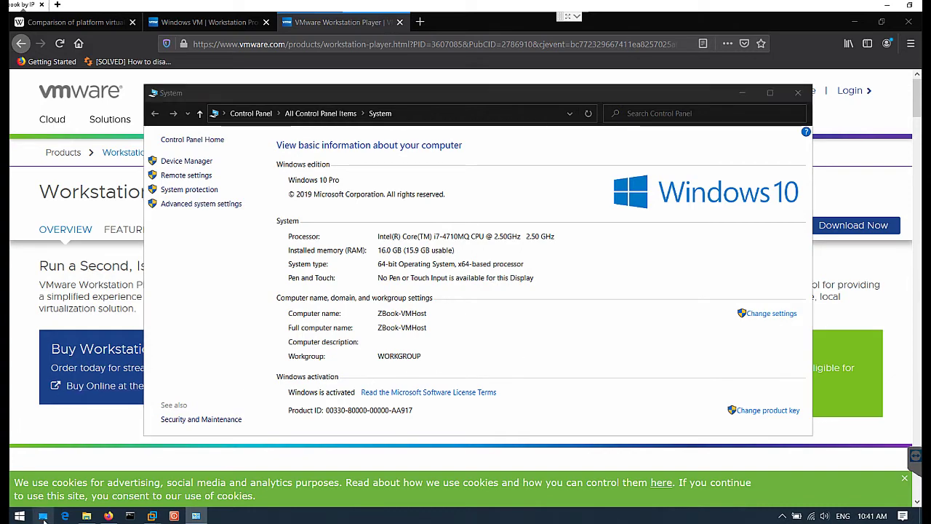
pyautogui.press('super+d')
pyautogui.click(195, 516)
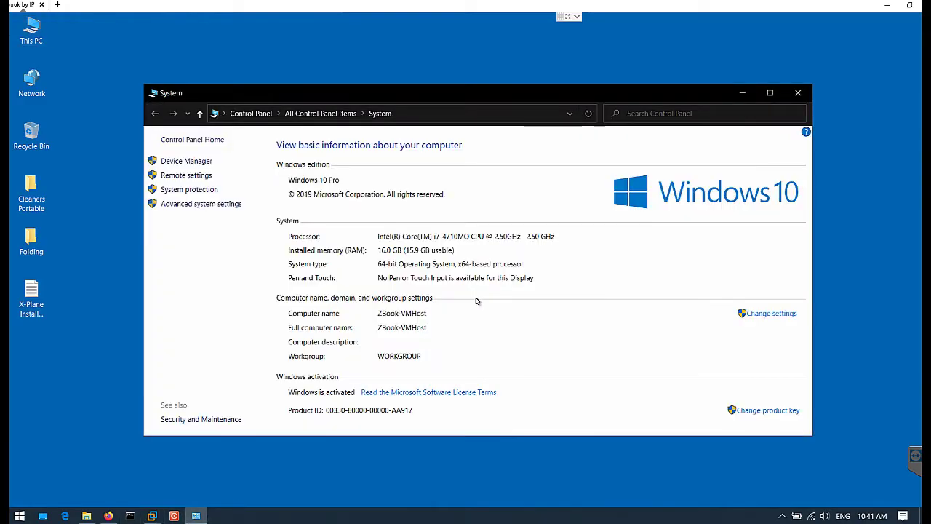
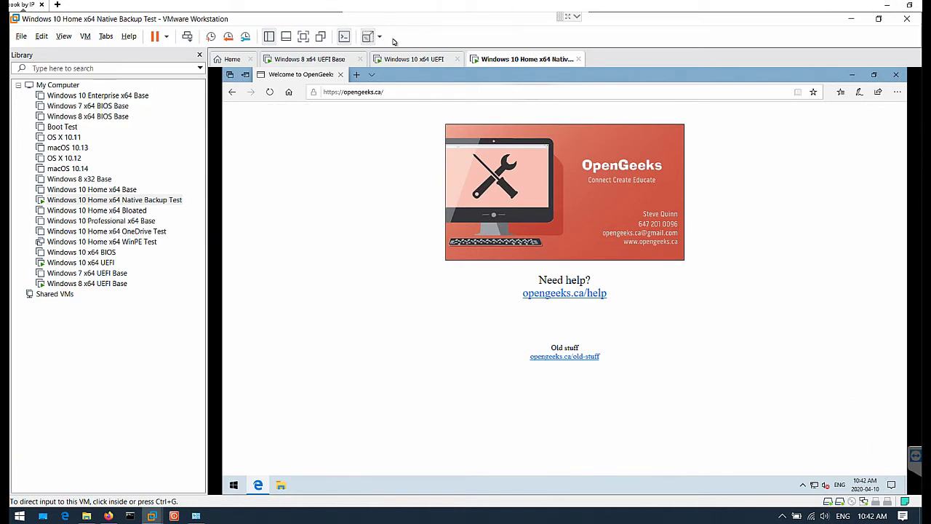
# - View the running virtual machines in turn: Windows 8 x64 UEFI Base, Windows 10 x64 UEFI and Windows 10 Home x64 Native Backup Test
pyautogui.click(321, 64)
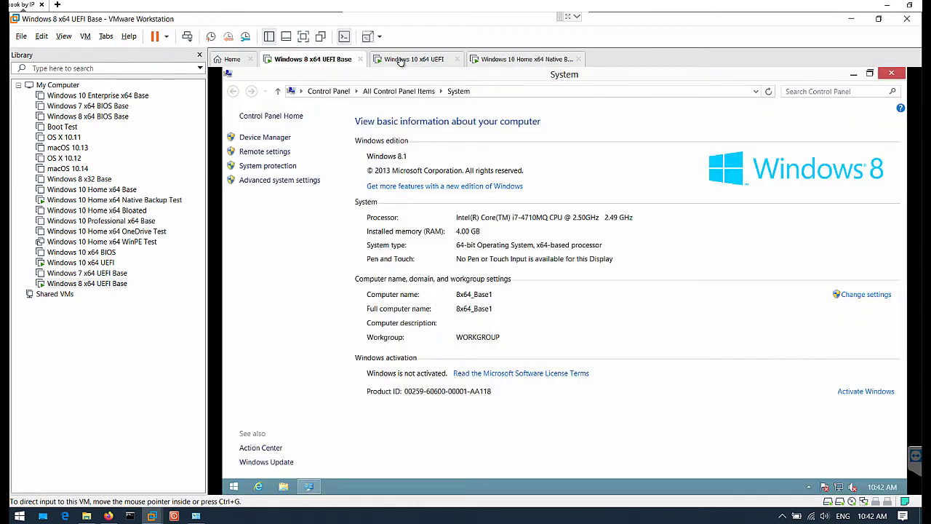
pyautogui.click(405, 63)
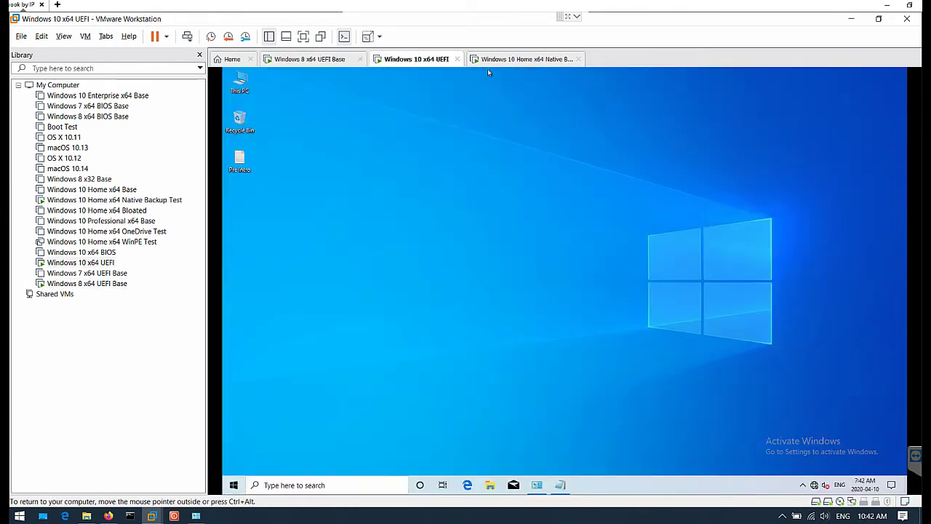
pyautogui.click(509, 59)
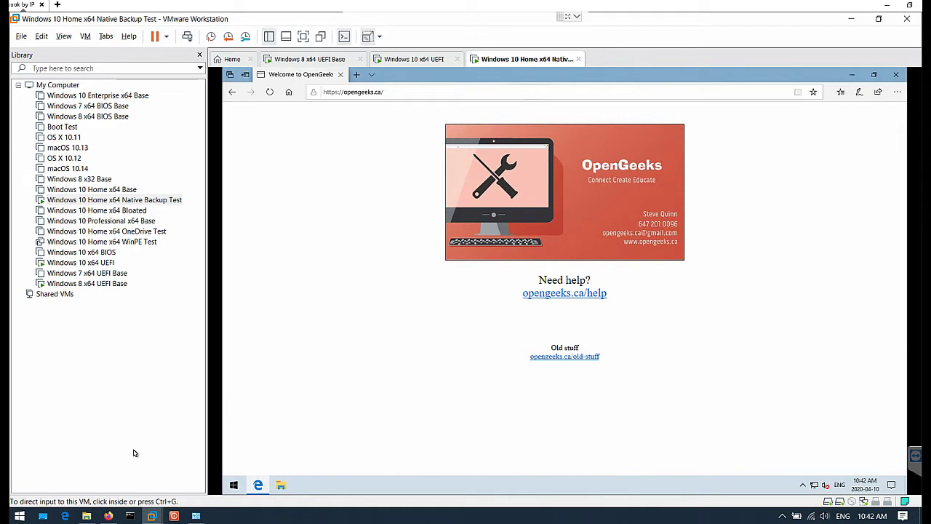
# - Inspect the full file sizes in the Windows 10 Home x64 OneDrive Test folder under VMware Machines, and return to the virtual machine
pyautogui.click(85, 515)
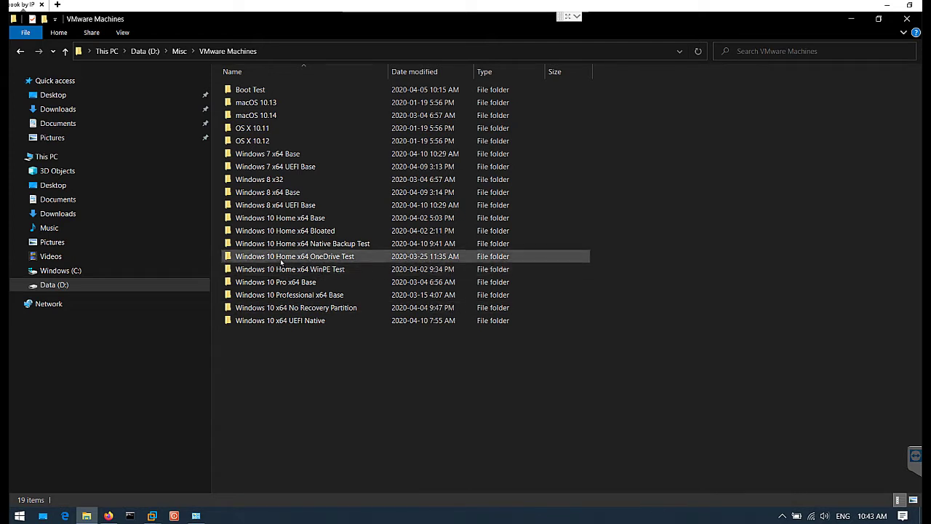
pyautogui.moveTo(281, 262)
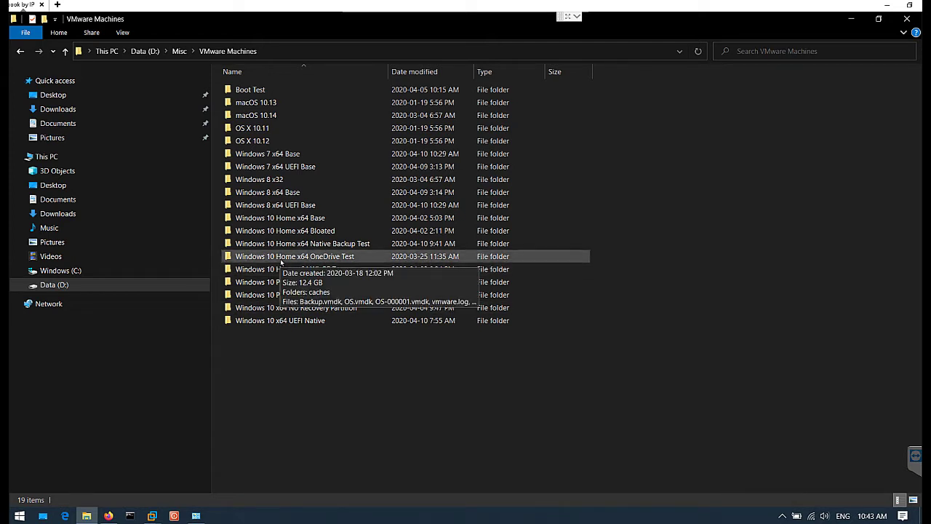
pyautogui.doubleClick(281, 257)
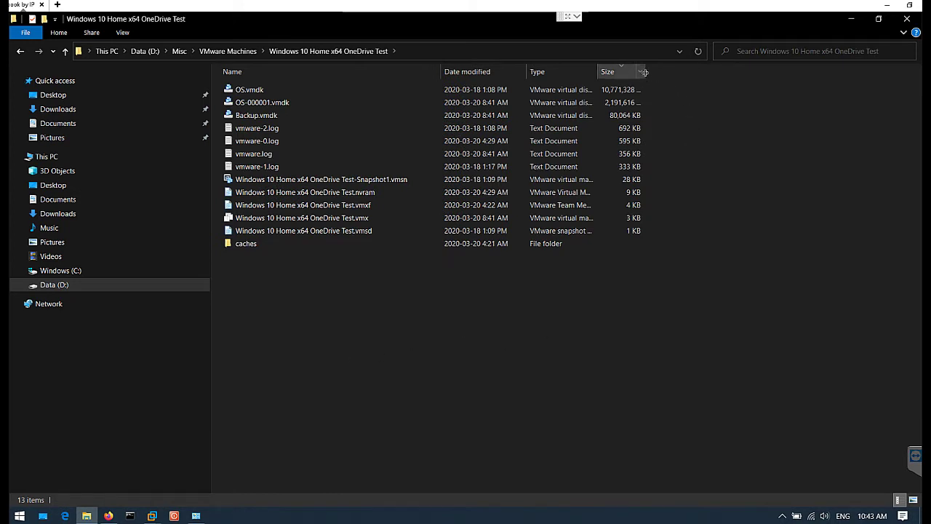
pyautogui.moveTo(645, 72); pyautogui.dragTo(691, 71)
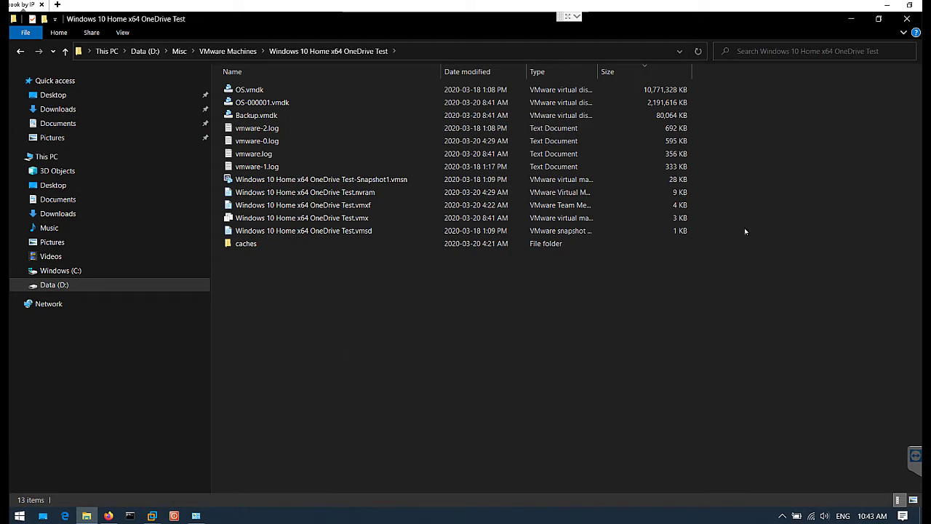
pyautogui.click(851, 18)
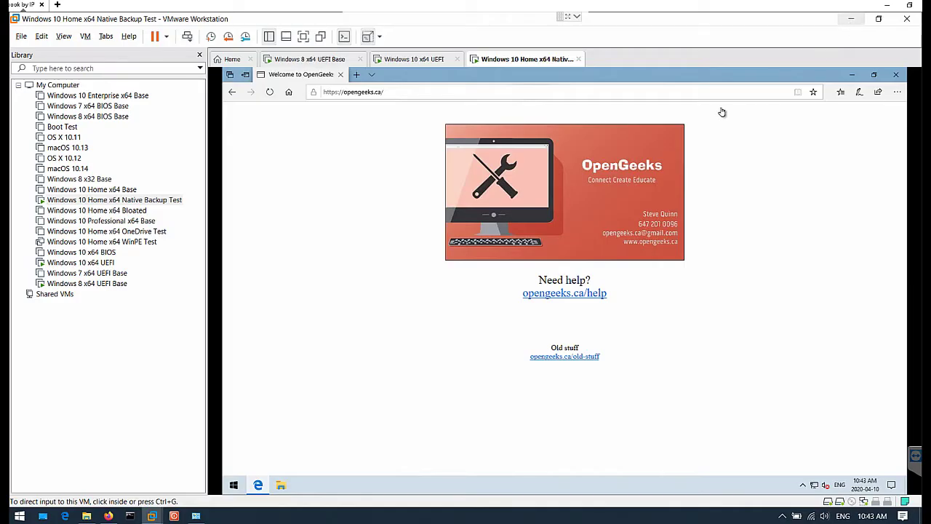
pyautogui.click(462, 310)
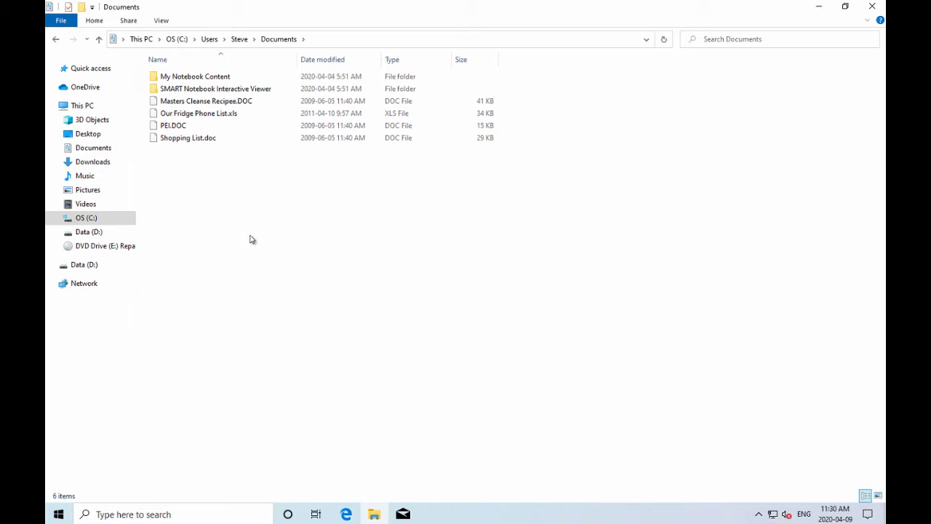
# - Go from Documents up to This PC and back down through OS (C:) and Users into the personal profile folder
pyautogui.click(210, 39)
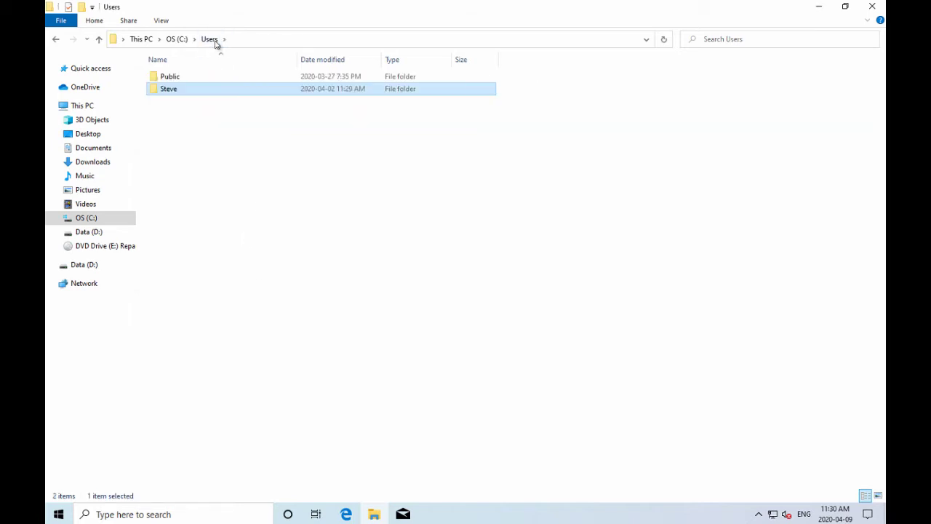
pyautogui.click(173, 41)
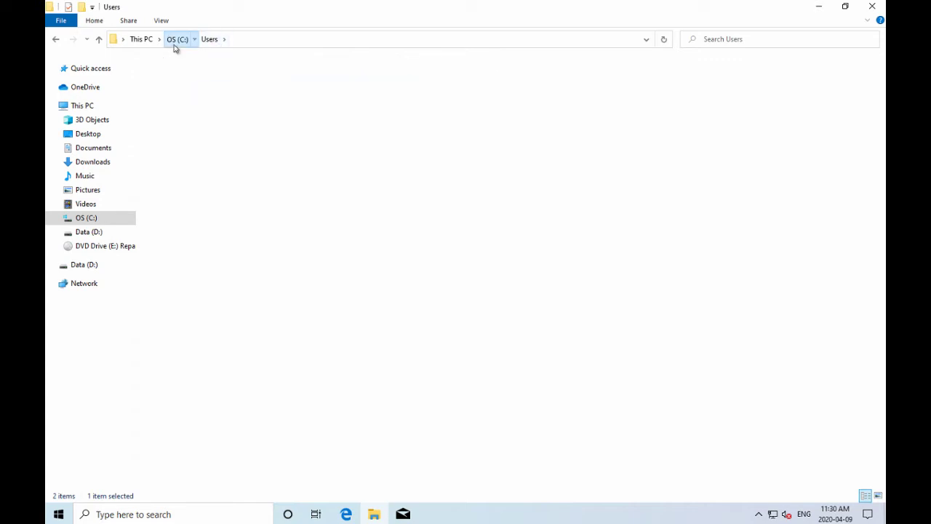
pyautogui.click(141, 39)
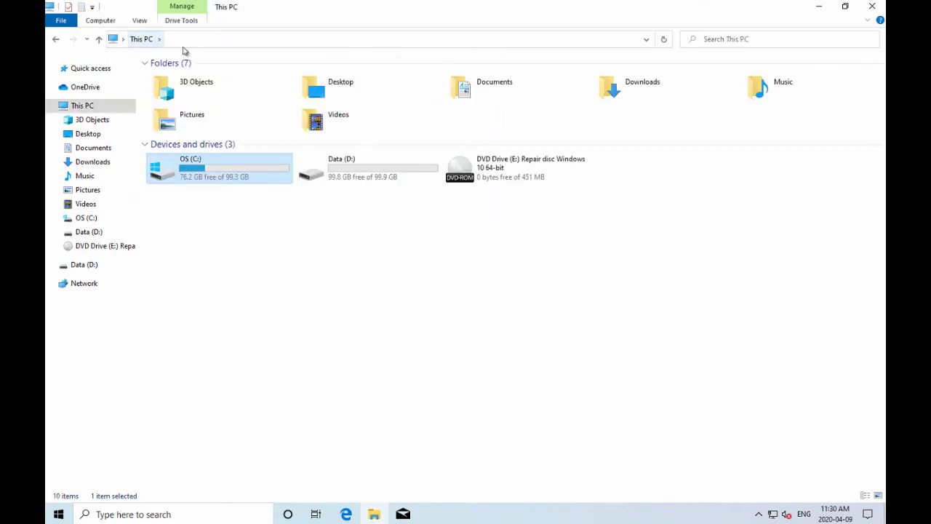
pyautogui.doubleClick(201, 180)
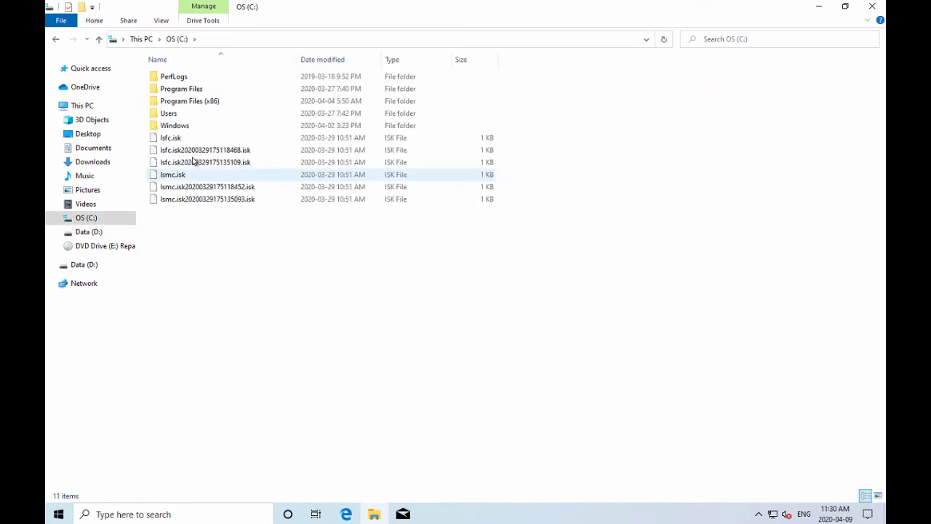
pyautogui.doubleClick(181, 117)
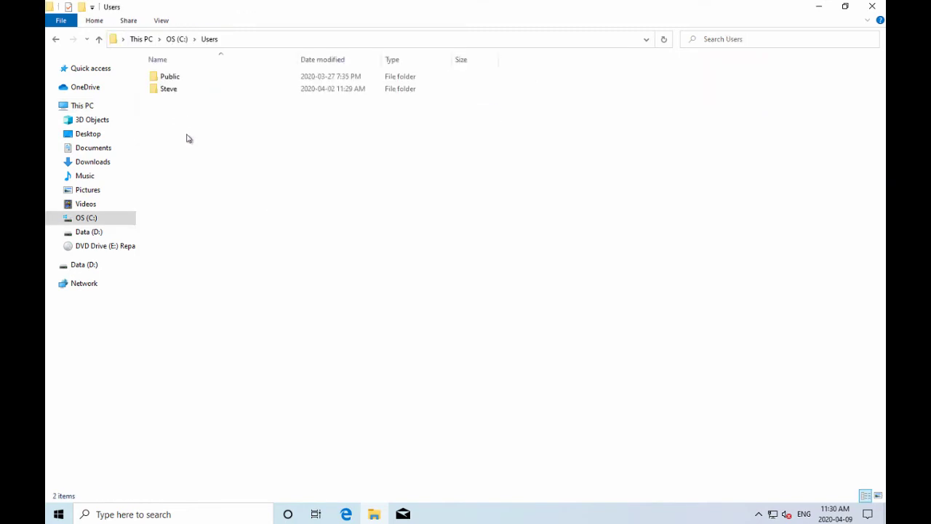
pyautogui.doubleClick(170, 90)
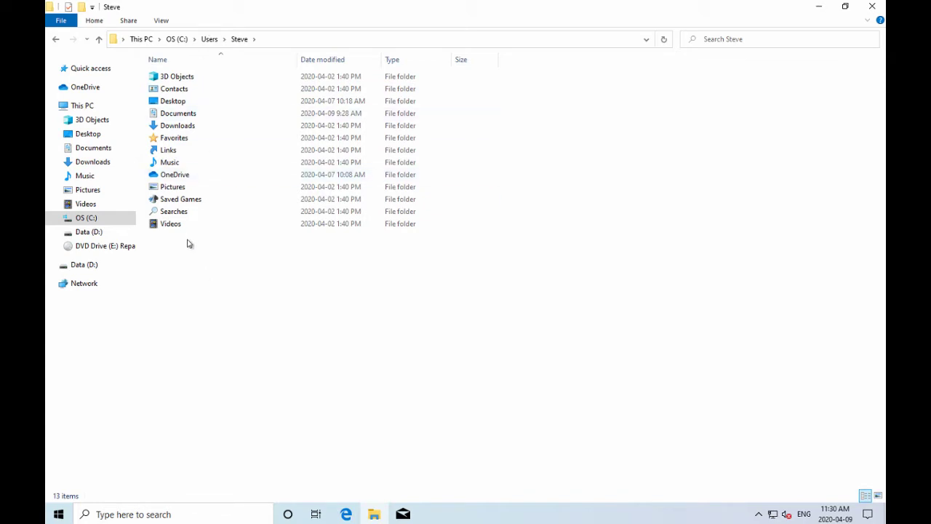
# - Check the storage path of the profile's Documents folder in its location properties
pyautogui.rightClick(188, 117)
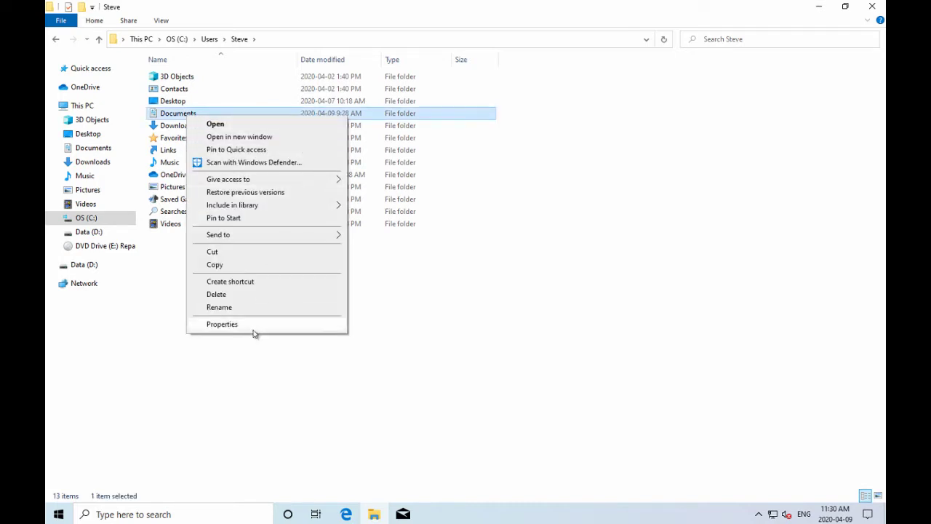
pyautogui.click(222, 325)
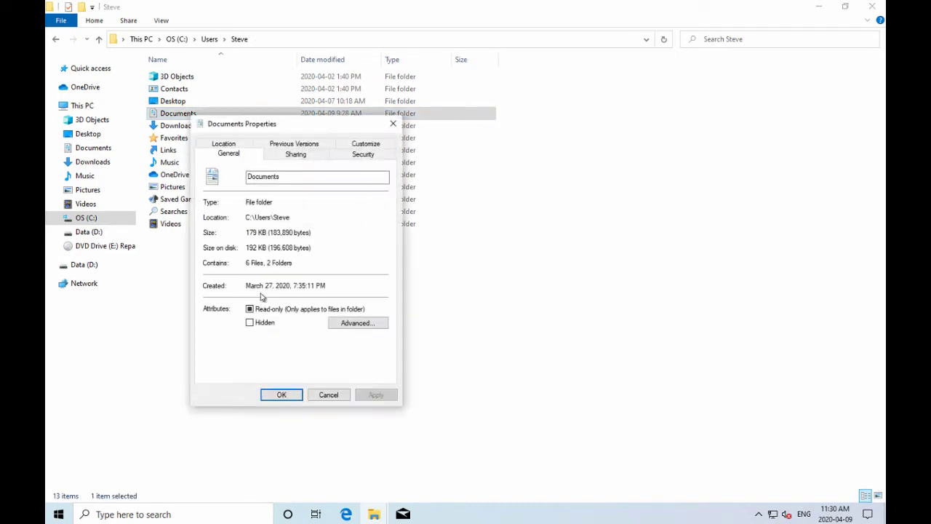
pyautogui.click(222, 145)
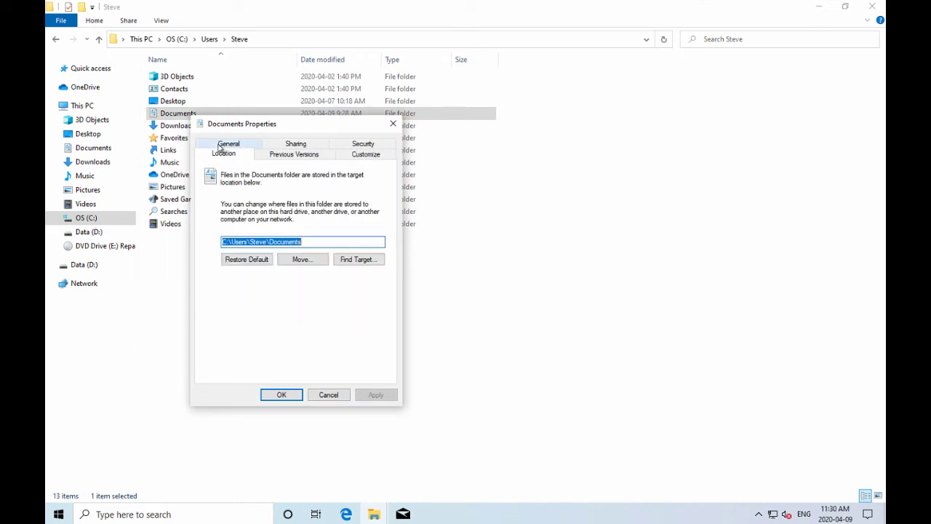
pyautogui.click(316, 242)
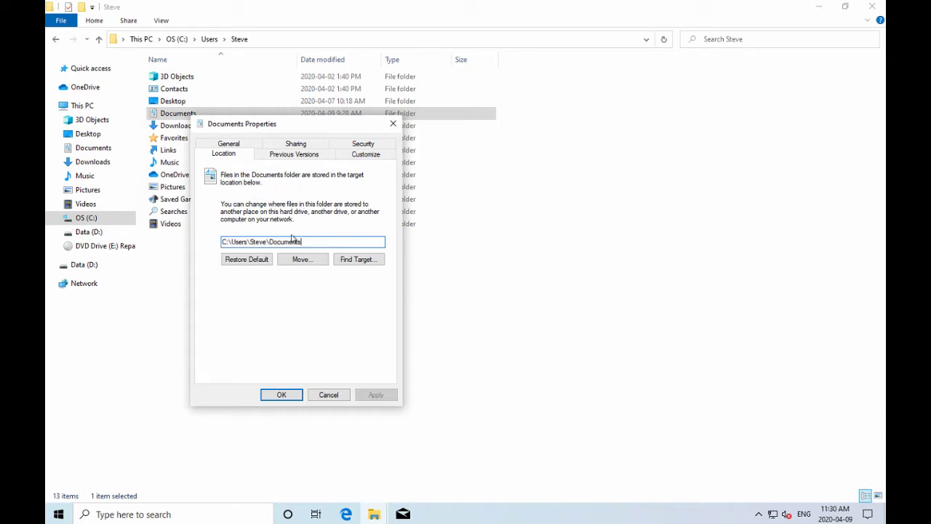
# - Close the Documents properties without changes, open the profile's Documents folder and display its full path
pyautogui.click(331, 396)
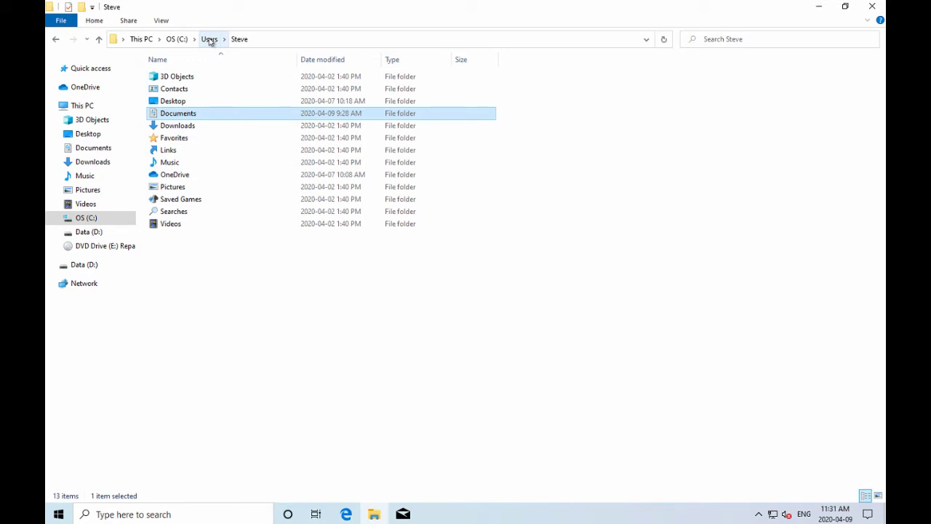
pyautogui.doubleClick(177, 119)
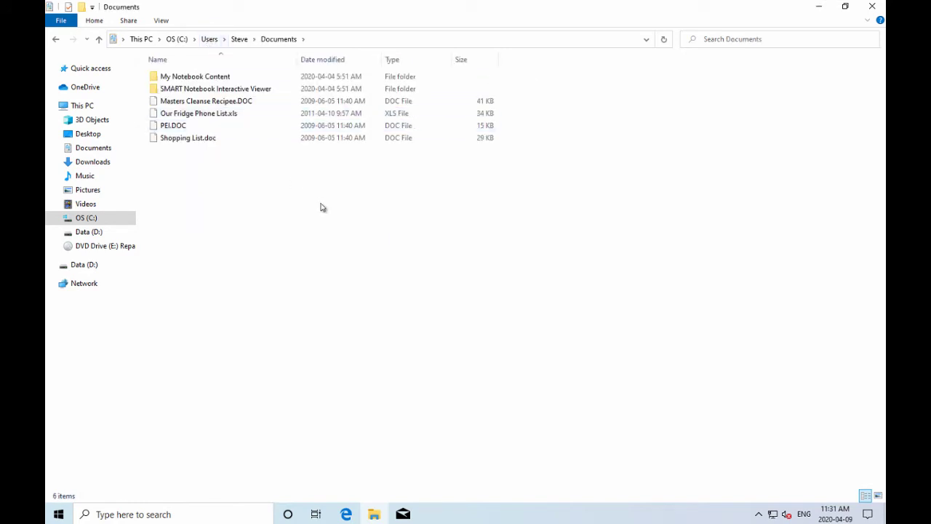
pyautogui.click(402, 39)
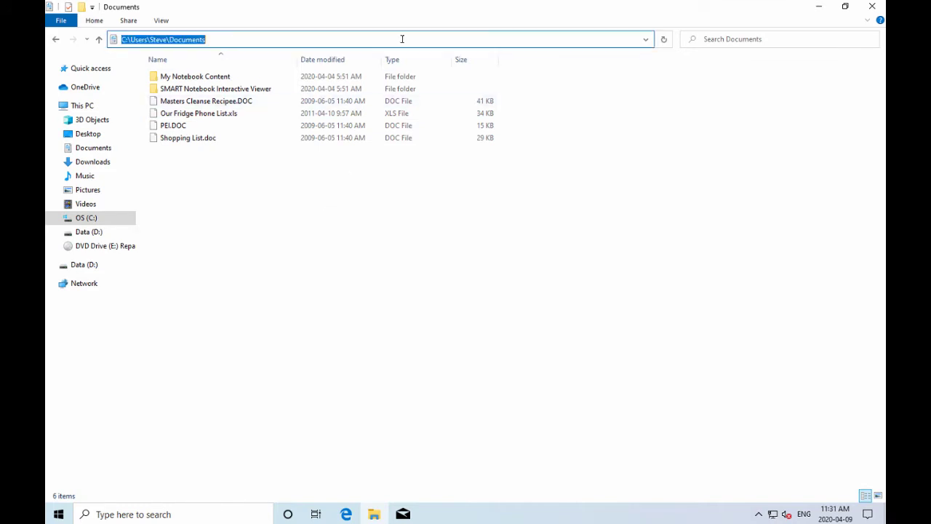
pyautogui.click(261, 43)
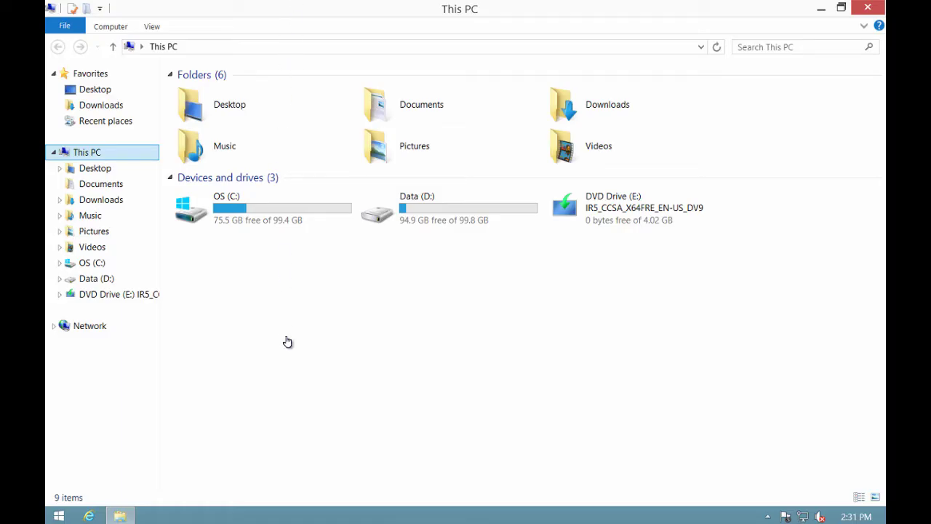
# - Open Documents from This PC on the Windows 8 machine and check how its address is shown
pyautogui.doubleClick(417, 109)
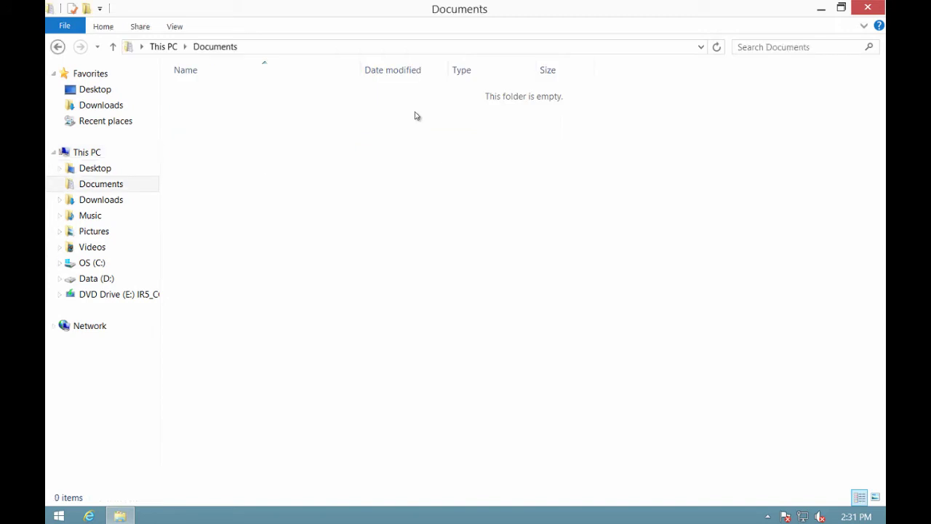
pyautogui.click(287, 45)
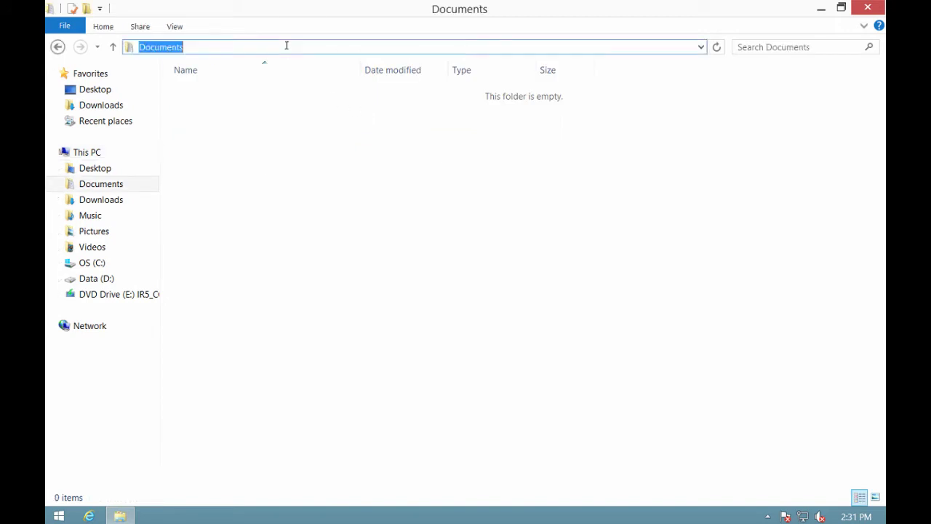
pyautogui.click(285, 157)
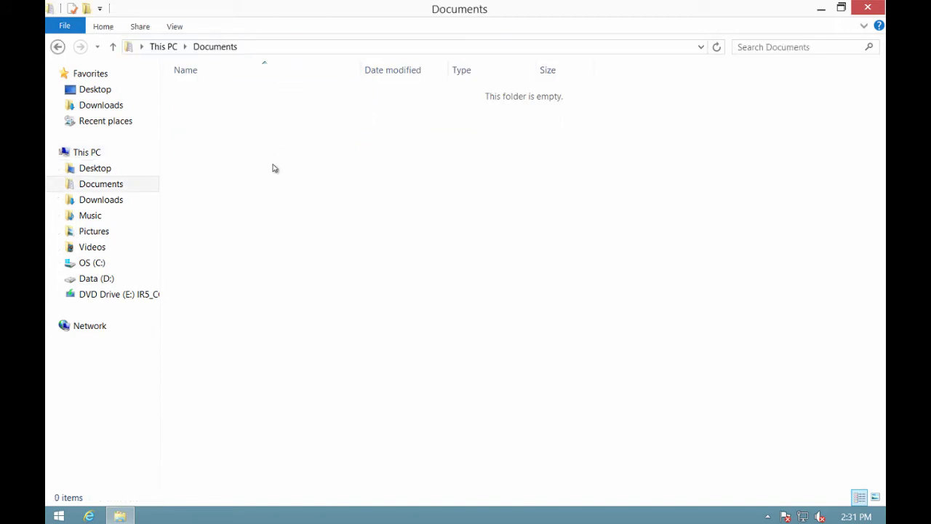
# - Browse OS (C:) through Users and the personal profile to its Documents folder and check the folder's full path
pyautogui.click(73, 268)
pyautogui.click(206, 141)
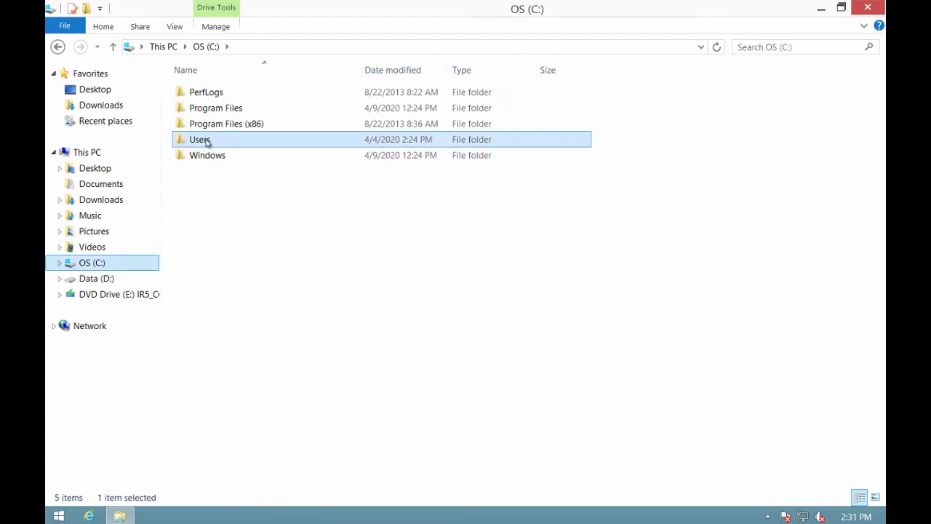
pyautogui.doubleClick(206, 141)
pyautogui.doubleClick(208, 108)
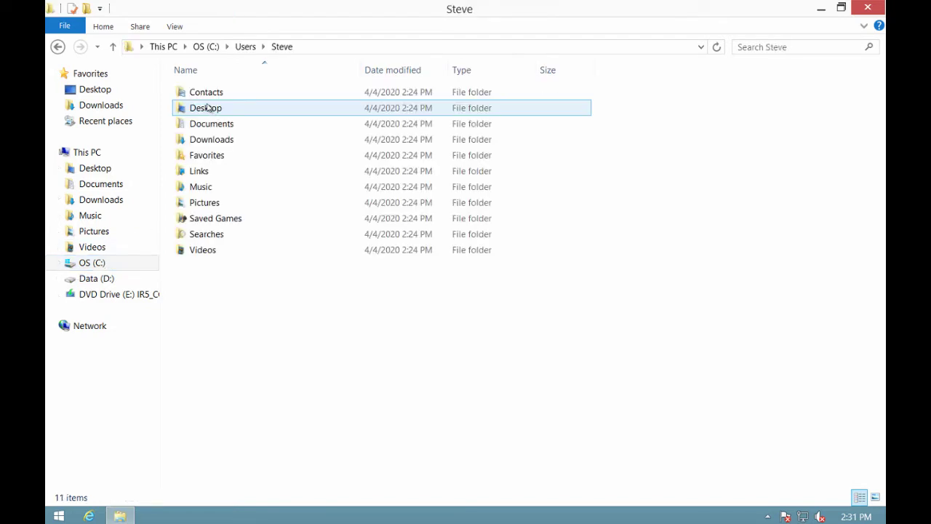
pyautogui.doubleClick(234, 130)
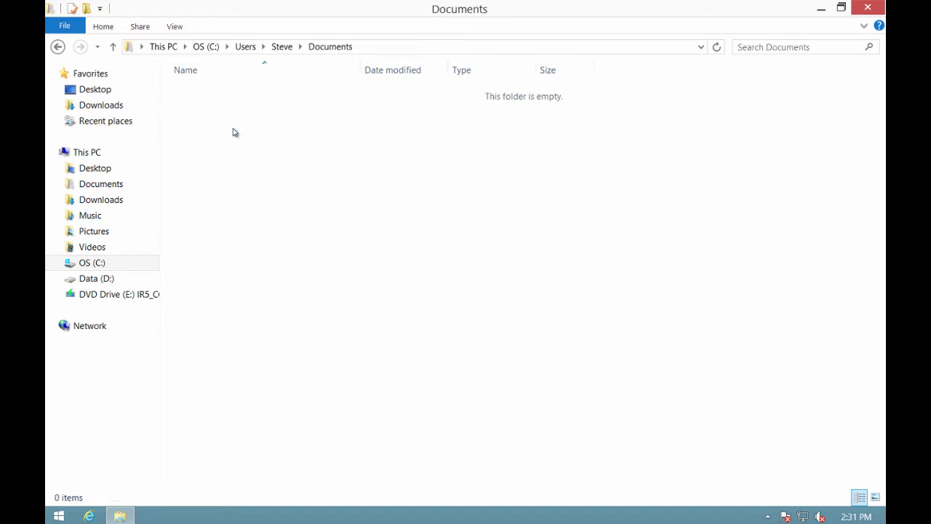
pyautogui.click(364, 46)
pyautogui.click(274, 47)
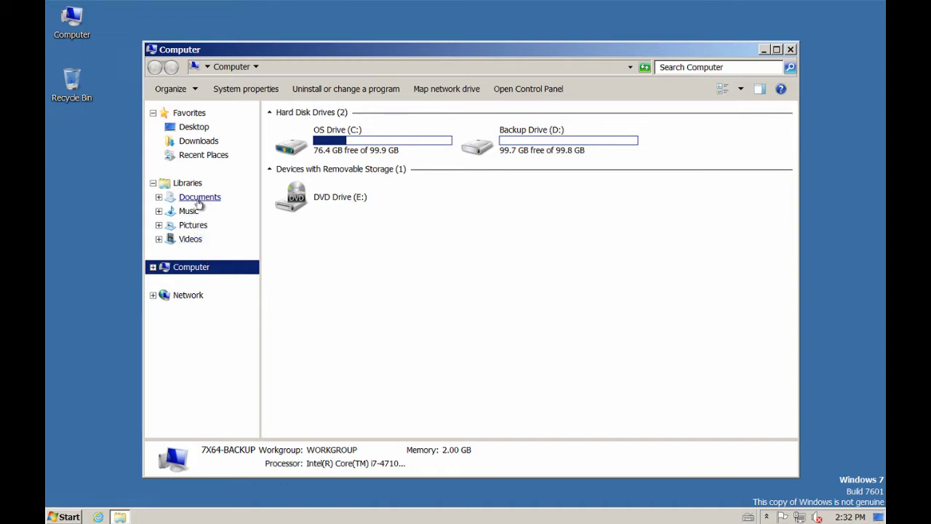
# - Expand the Documents library on the Windows 7 machine, and browse OS Drive (C:) through Users and the personal profile to My Documents
pyautogui.click(159, 198)
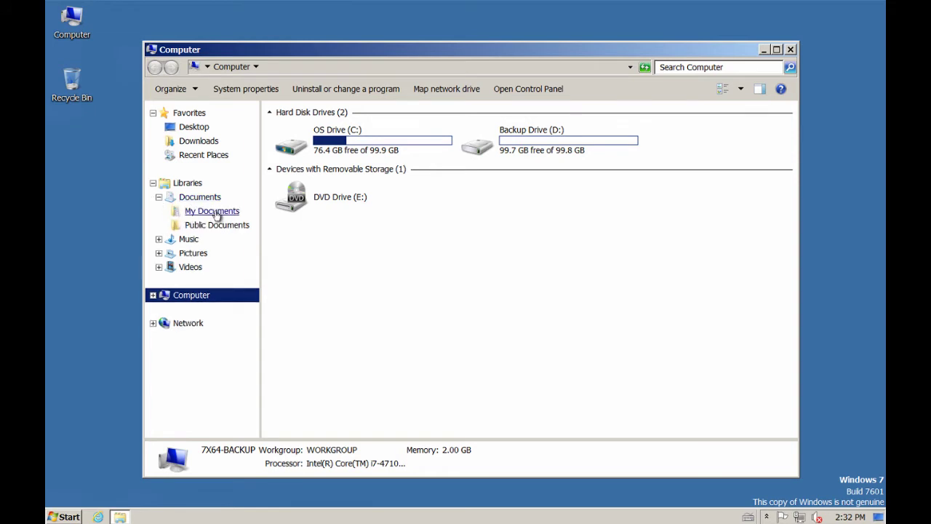
pyautogui.click(377, 315)
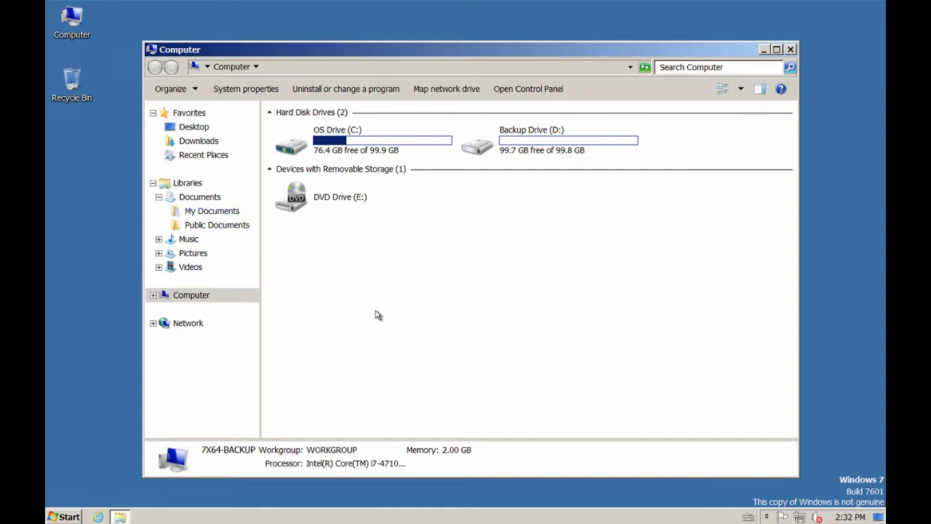
pyautogui.doubleClick(354, 150)
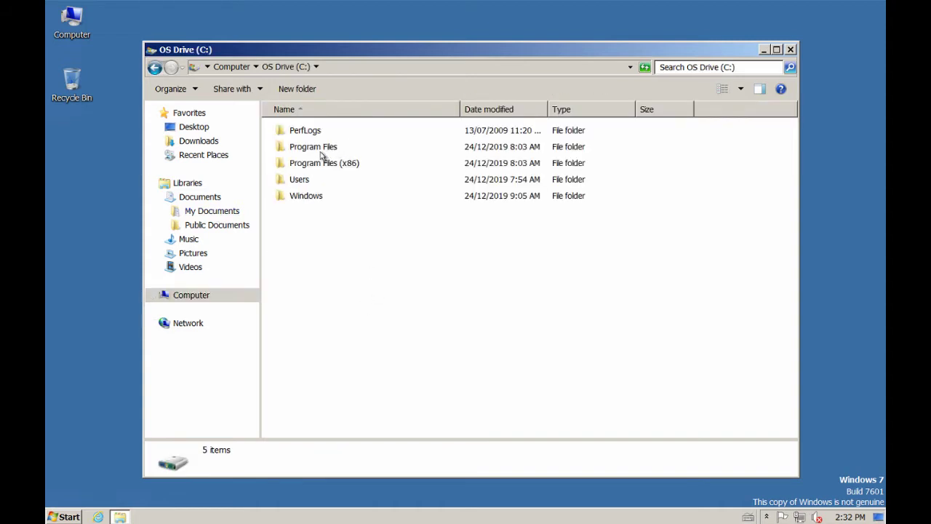
pyautogui.doubleClick(305, 182)
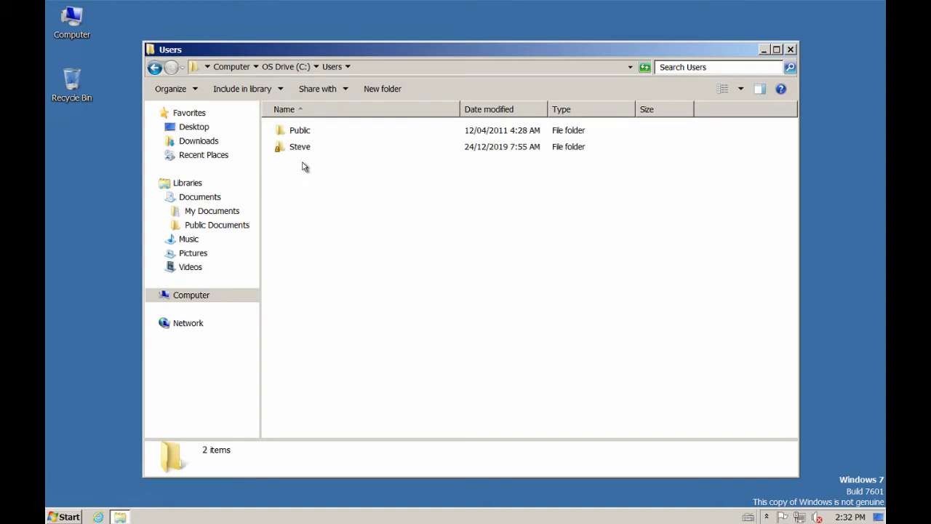
pyautogui.doubleClick(310, 149)
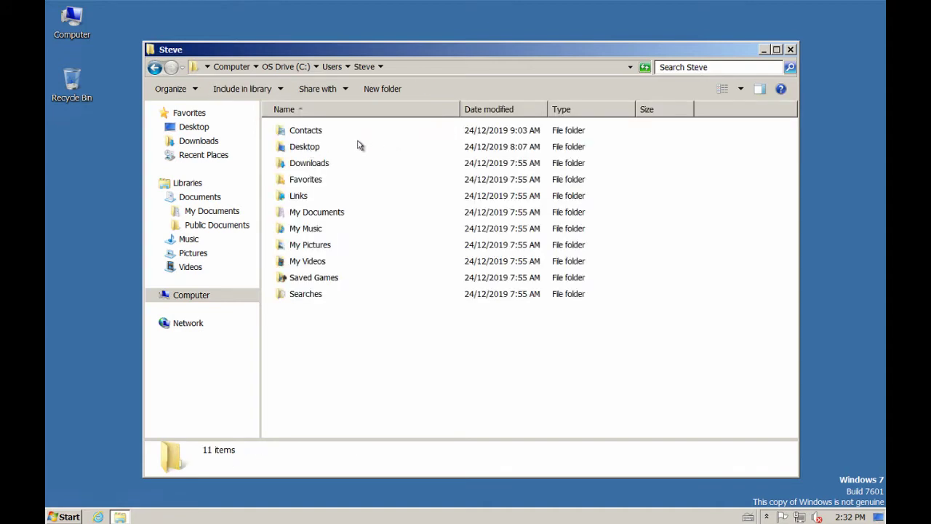
pyautogui.doubleClick(326, 214)
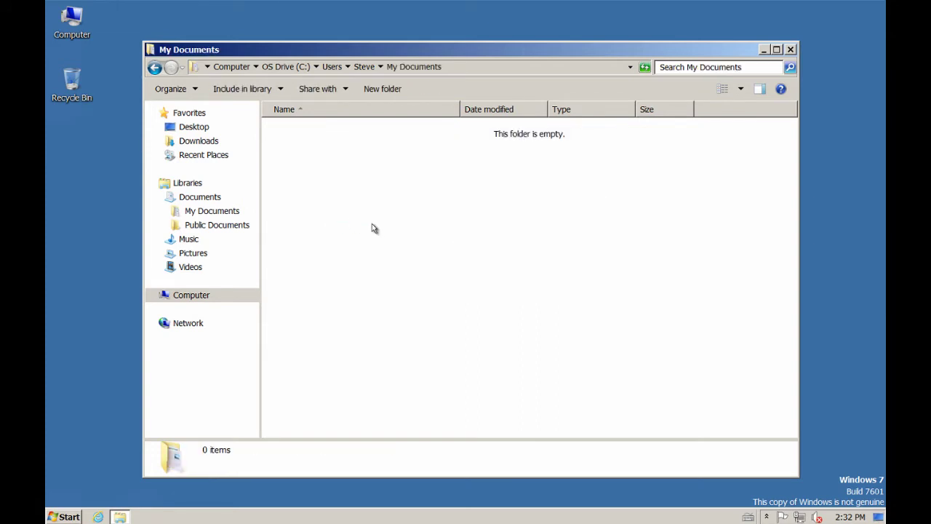
# - Display the full storage path of My Documents, and close the Explorer window
pyautogui.click(550, 64)
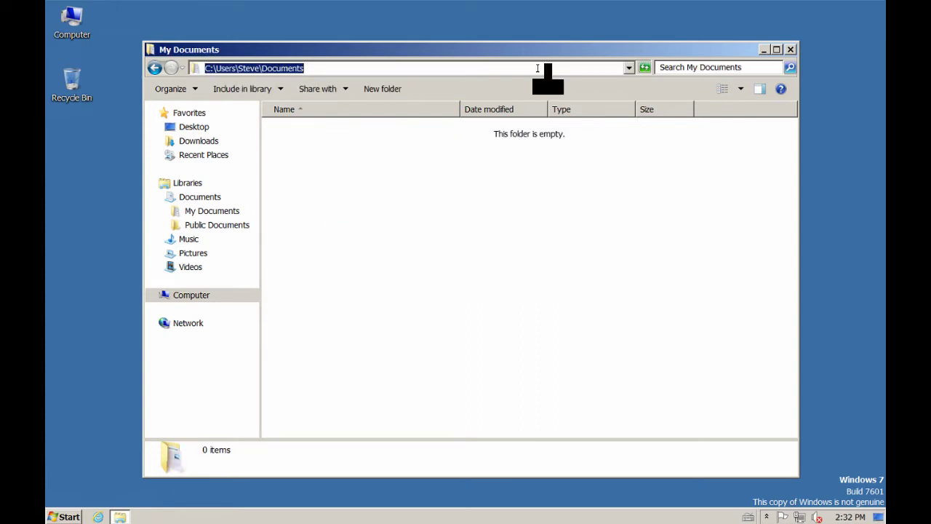
pyautogui.click(550, 64)
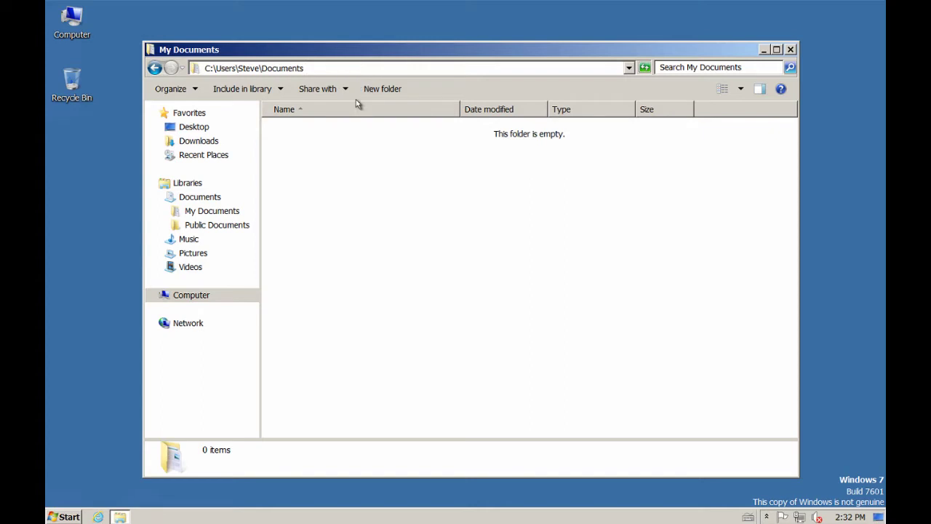
pyautogui.click(355, 397)
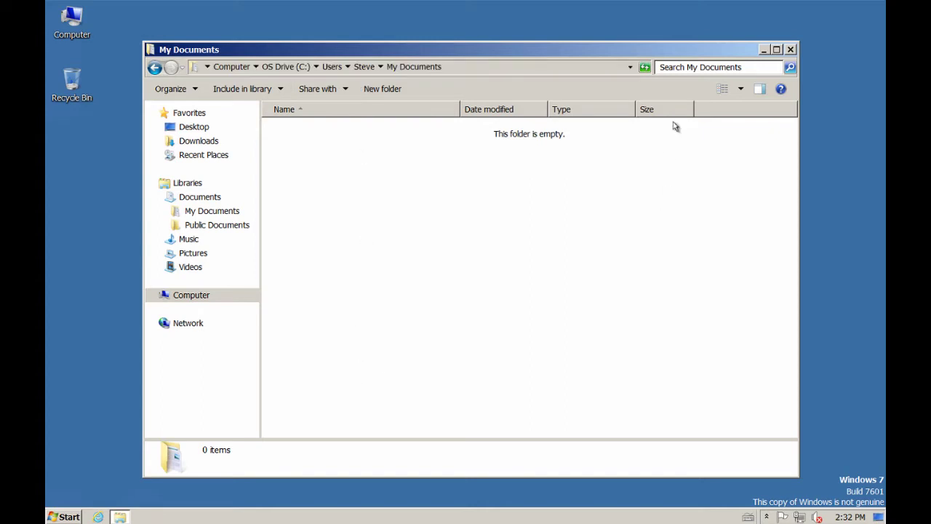
pyautogui.click(791, 50)
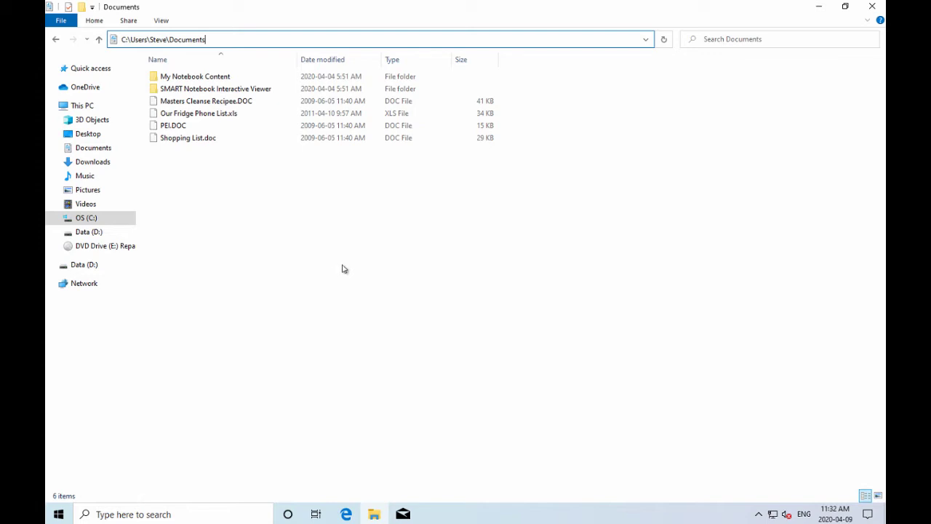
# - Select Shopping List.doc in the Documents folder of the Windows 10 machine
pyautogui.click(193, 144)
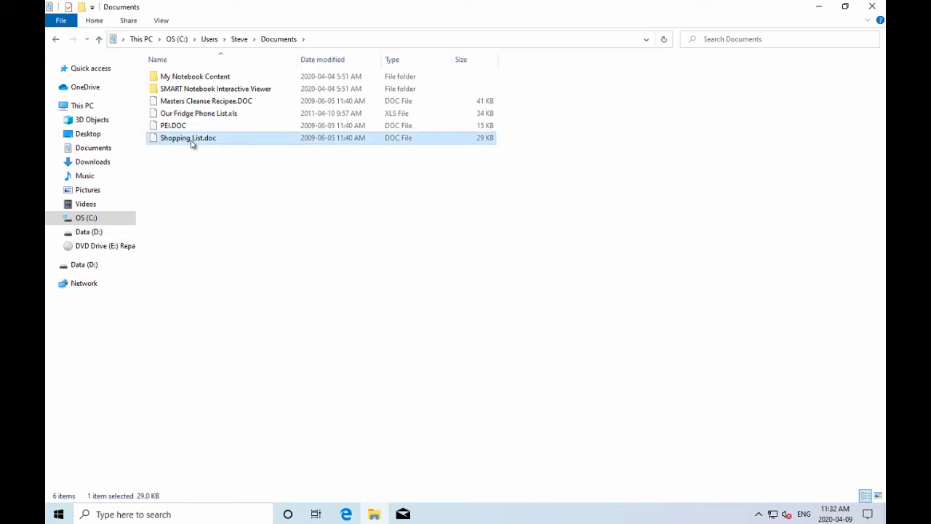
pyautogui.click(195, 93)
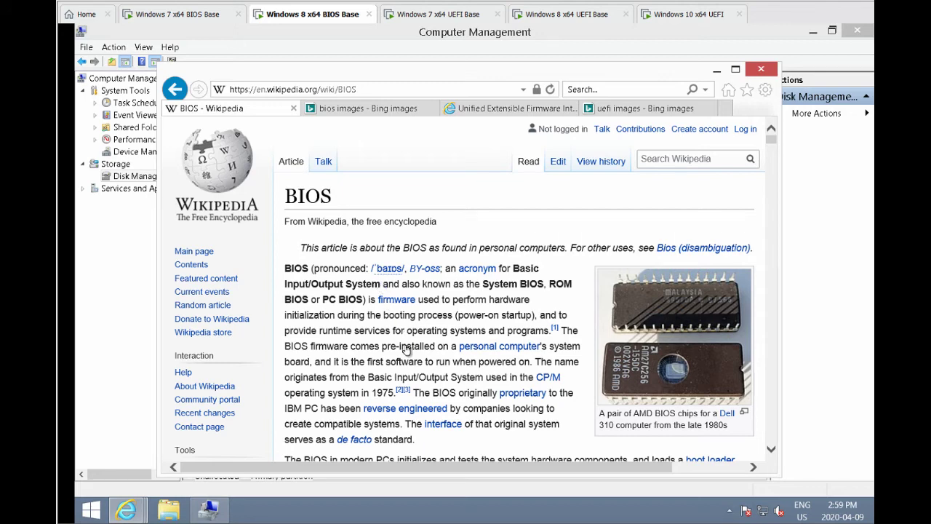
# - View the BIOS setup image, the Unified Extensible Firmware Interface article and the UEFI setup image, and minimize the browser
pyautogui.click(364, 110)
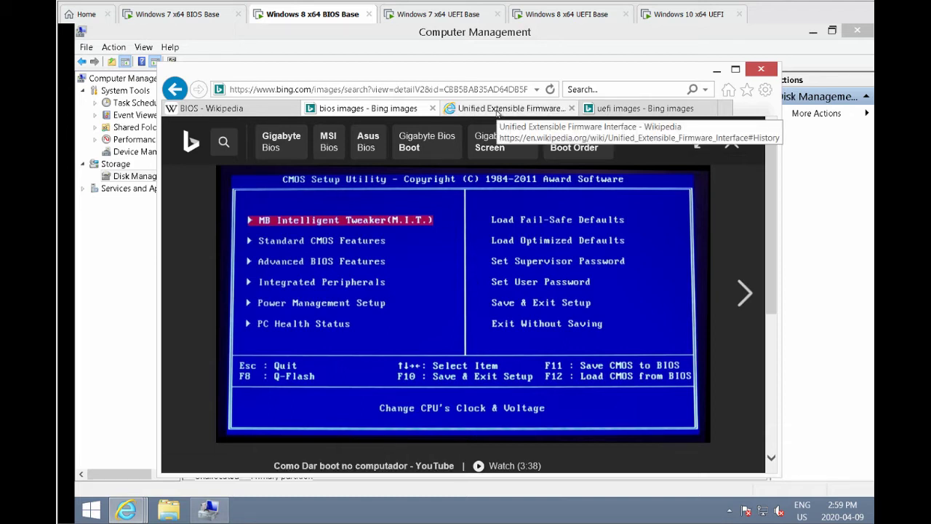
pyautogui.click(497, 110)
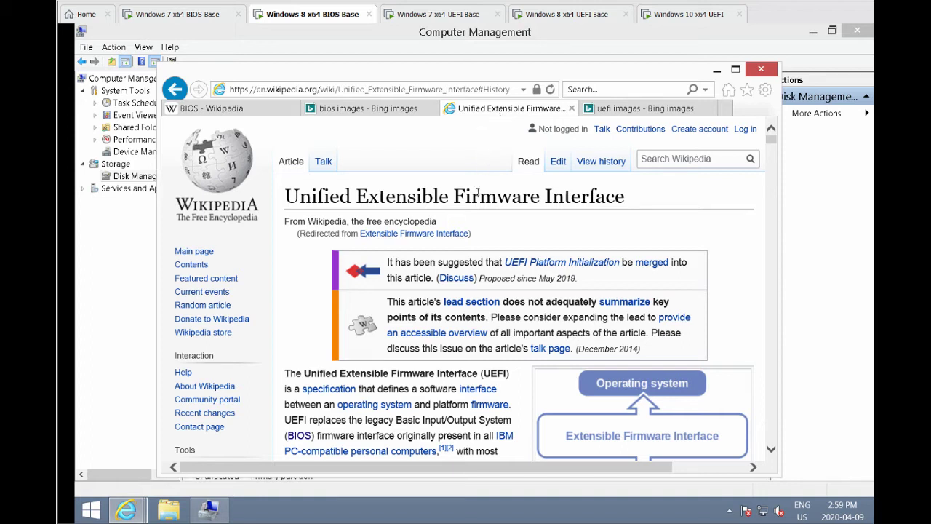
pyautogui.click(630, 109)
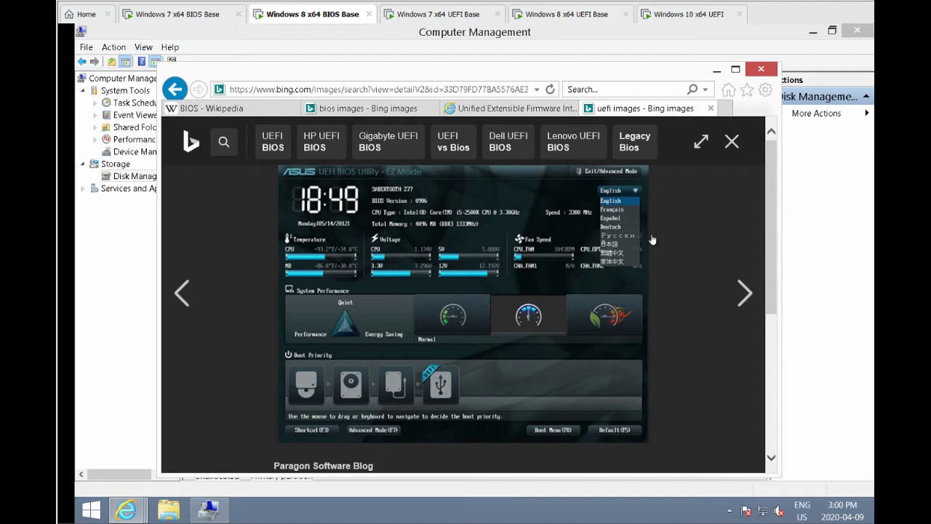
pyautogui.click(716, 69)
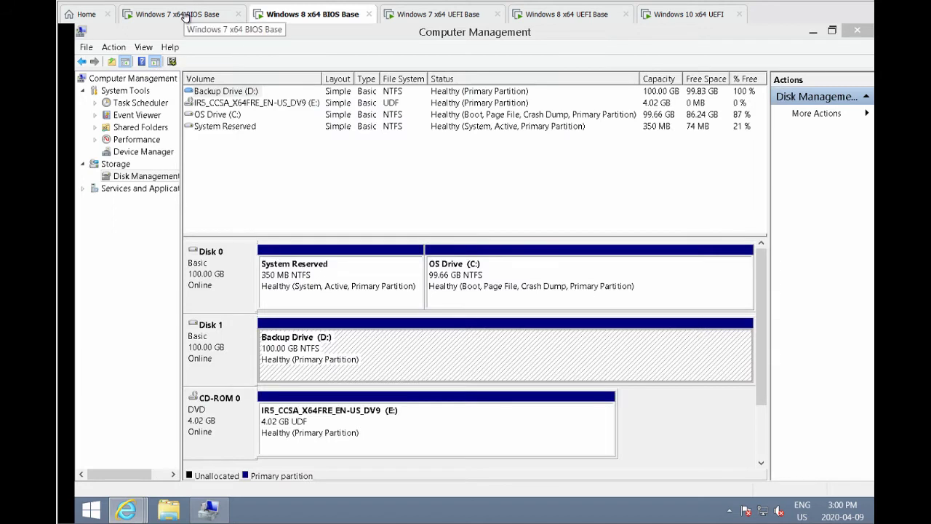
# - Compare the disk partitions of the Windows 7 x64 BIOS Base, Windows 8 x64 BIOS Base and Windows 7 x64 UEFI Base machines
pyautogui.click(185, 16)
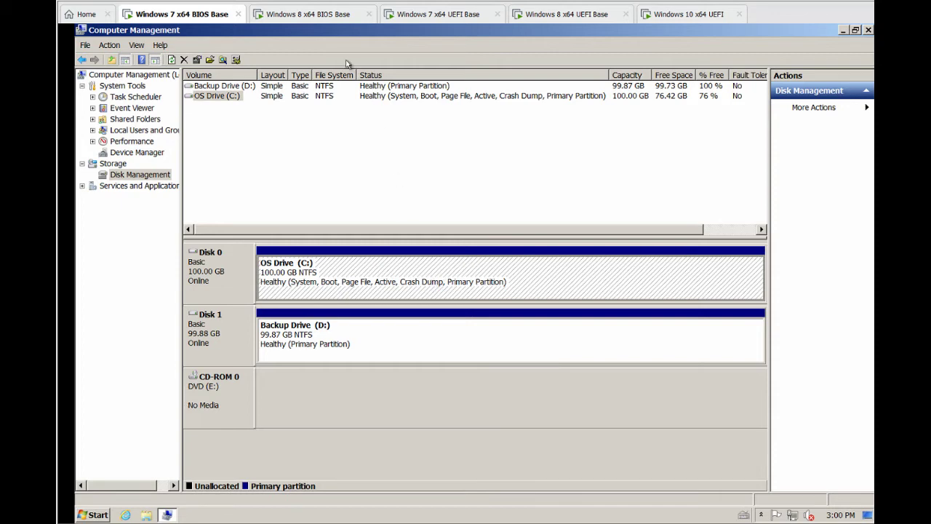
pyautogui.click(317, 18)
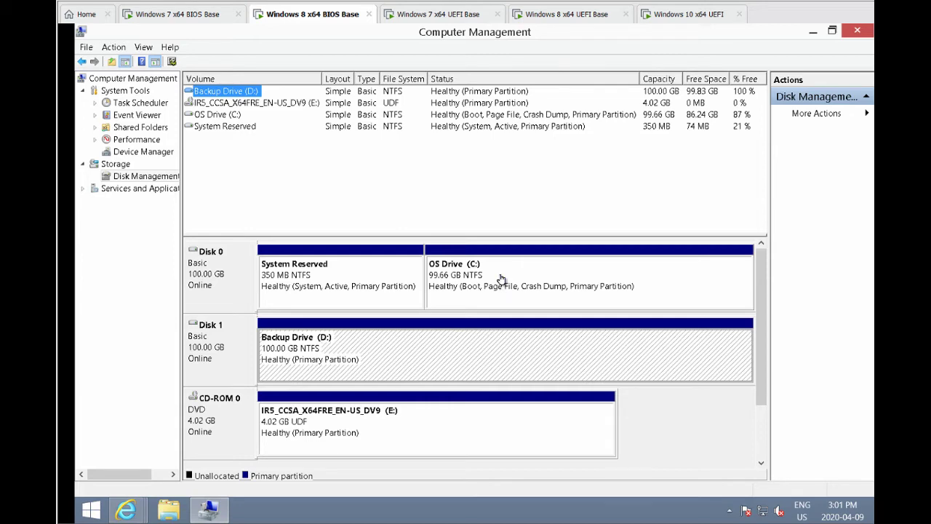
pyautogui.click(429, 20)
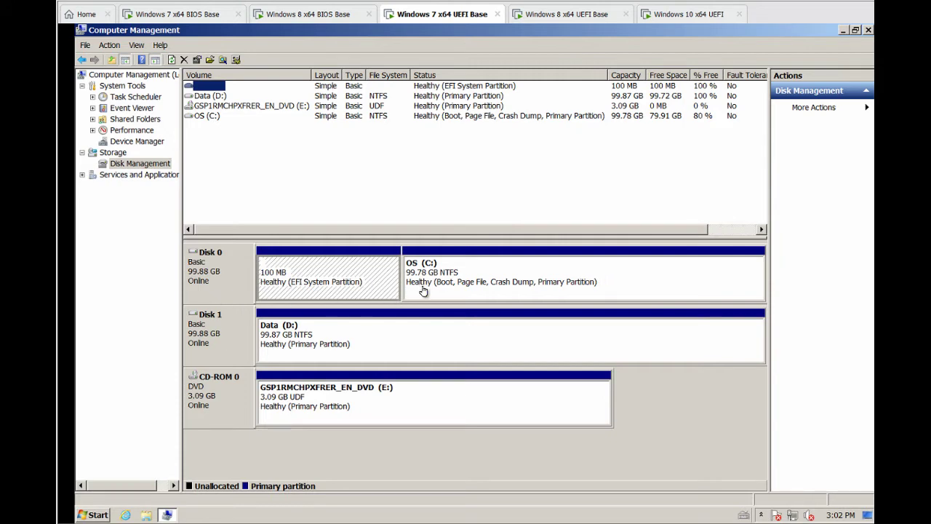
# - Inspect the recovery, EFI system and OS (C:) partitions on Disk 0 of Windows 8 x64 UEFI Base, and view the Windows 10 x64 UEFI disk layout
pyautogui.click(546, 15)
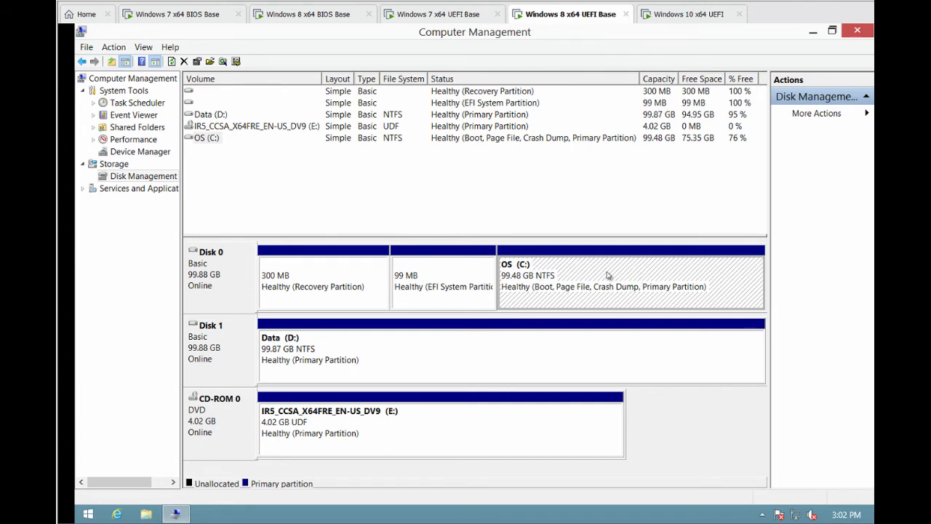
pyautogui.click(310, 297)
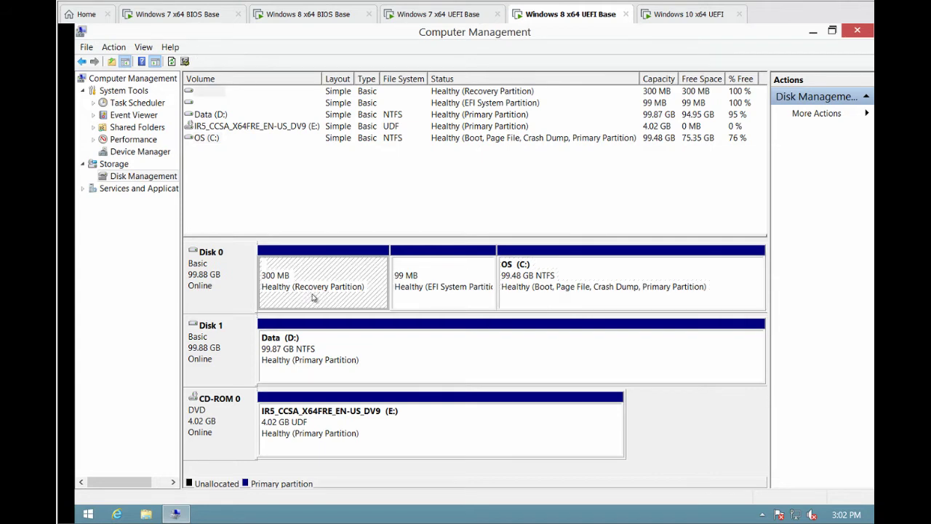
pyautogui.click(440, 302)
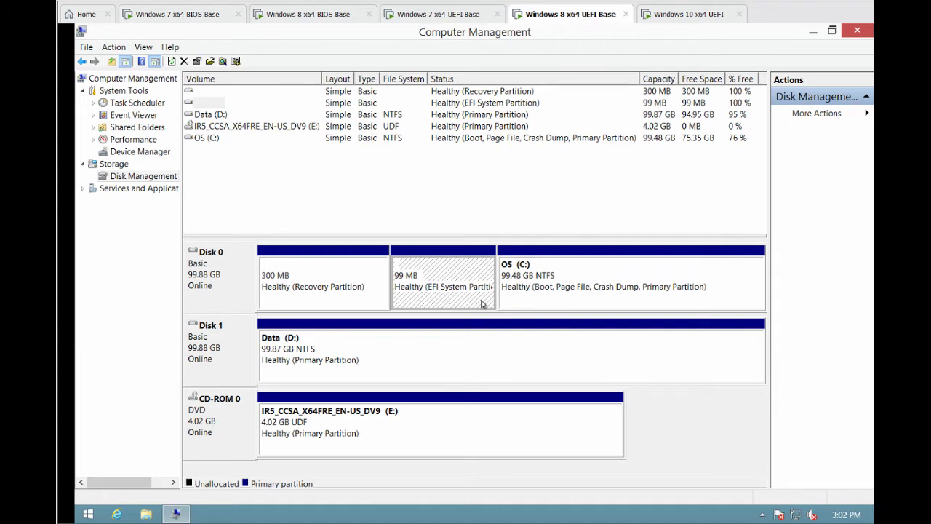
pyautogui.click(571, 291)
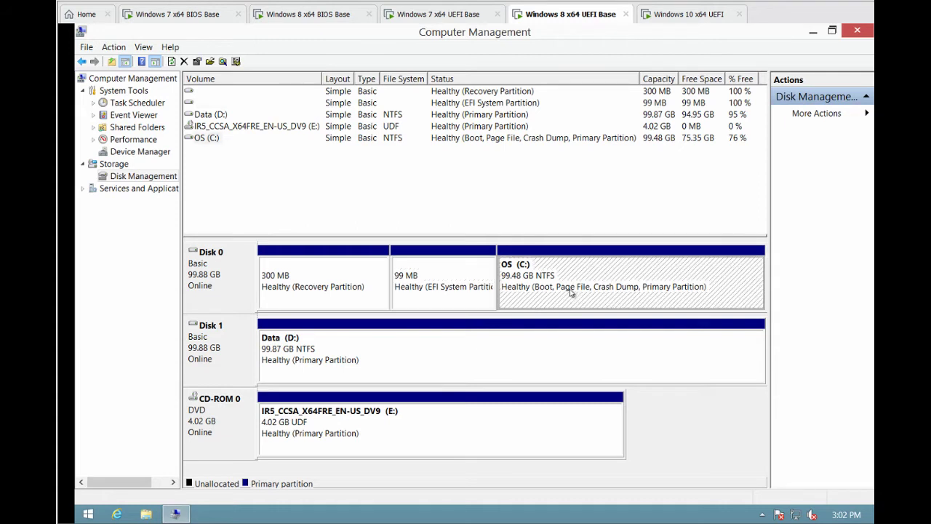
pyautogui.click(680, 17)
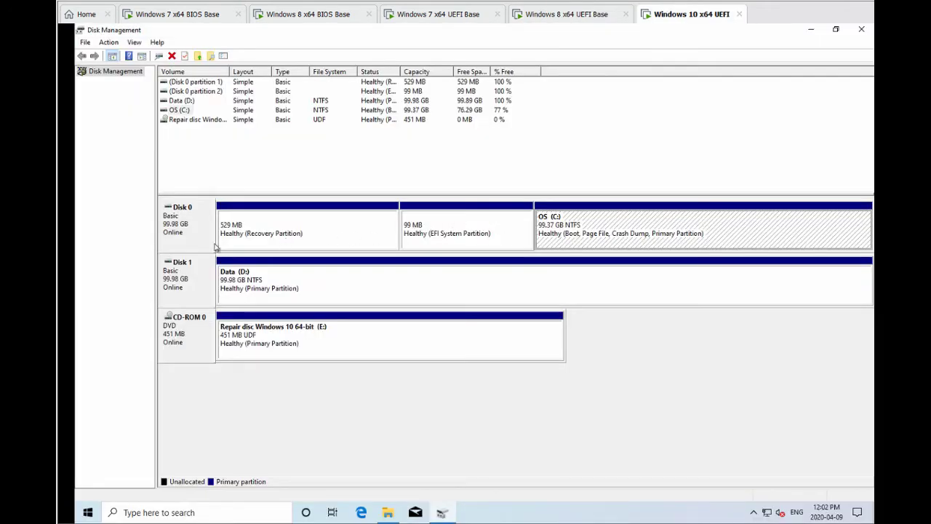
# - Compare the recovery partition on Disk 0 of Windows 10 x64 UEFI with the disk layout of Windows 8 x64 UEFI Base
pyautogui.click(285, 242)
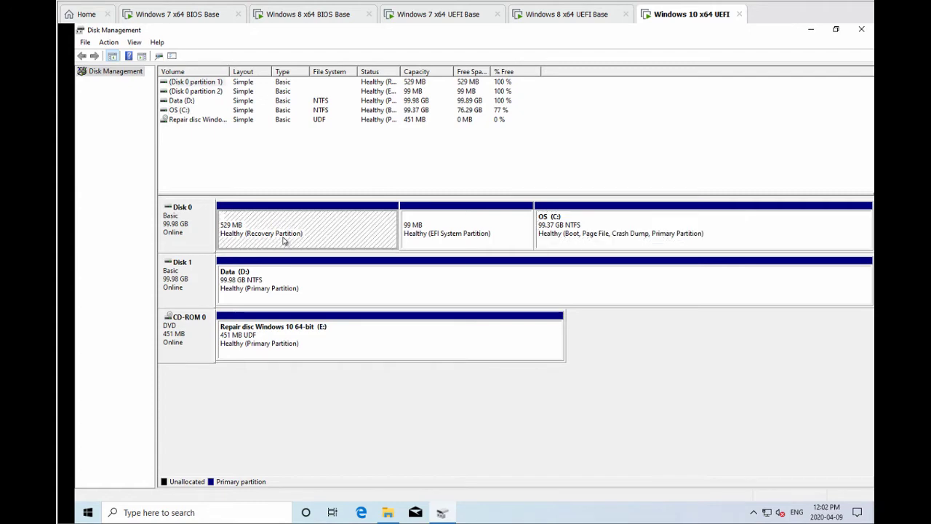
pyautogui.click(589, 8)
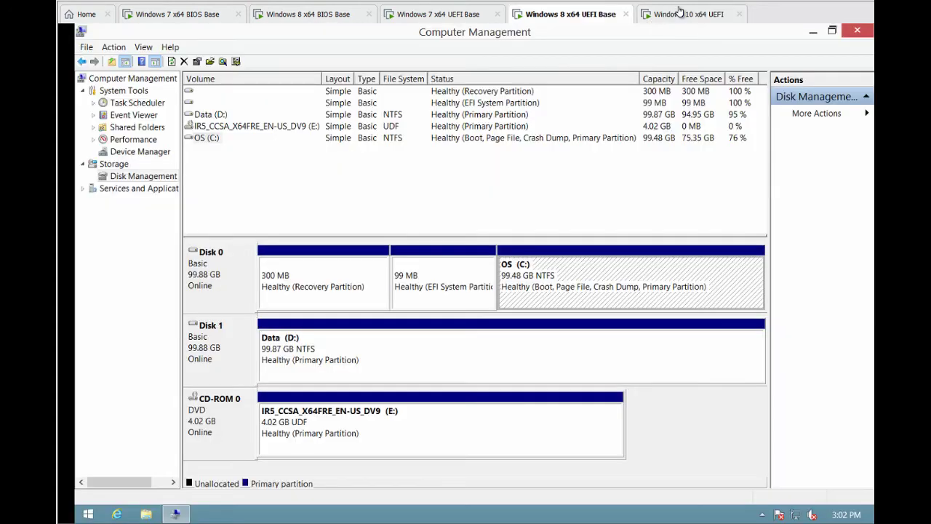
pyautogui.click(691, 12)
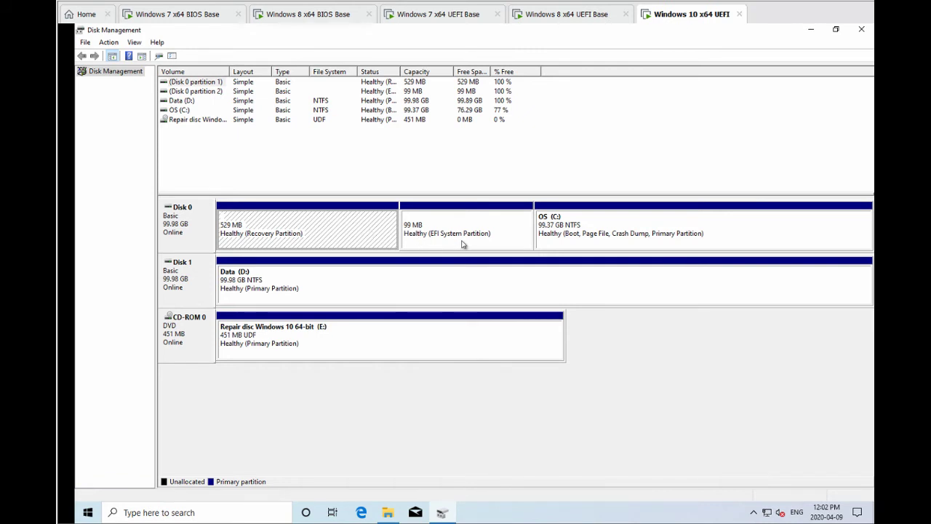
# - Inspect the OS (C:), EFI system and recovery partitions on Disk 0 of the Windows 10 x64 UEFI machine
pyautogui.click(616, 245)
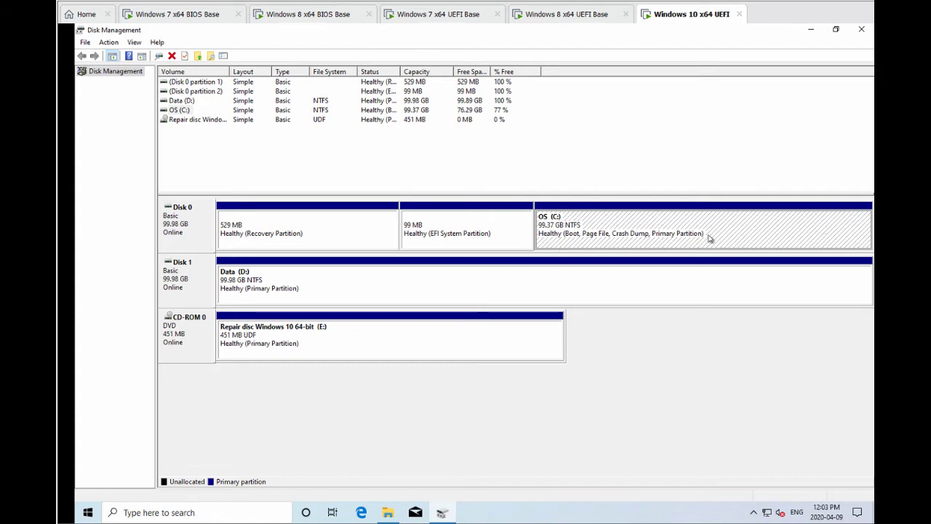
pyautogui.click(487, 233)
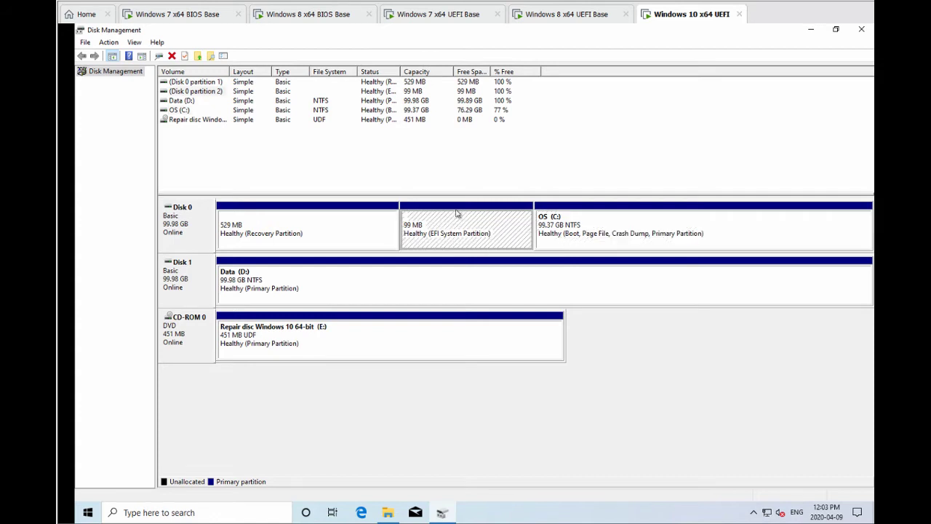
pyautogui.click(344, 239)
pyautogui.click(479, 232)
pyautogui.click(327, 241)
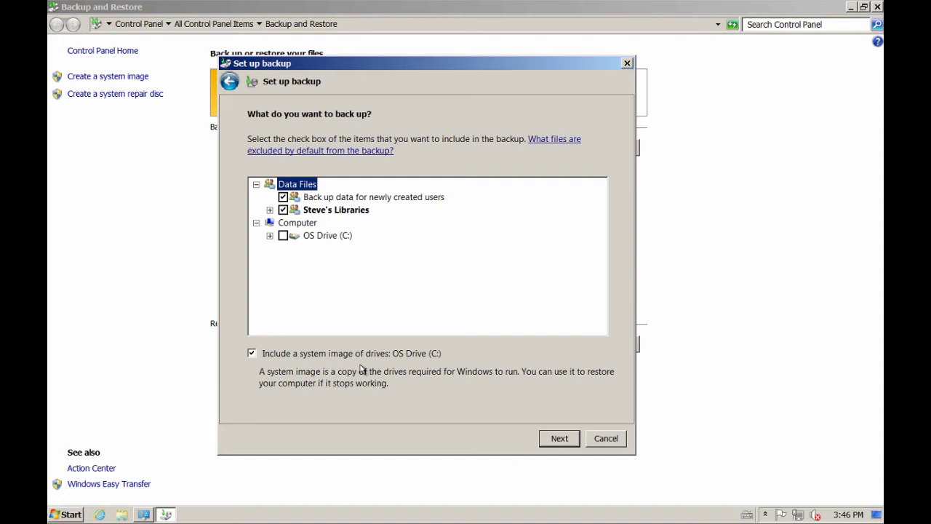
# - Toggle the newly created users' data, the user's libraries and the system image of OS Drive (C:) off and back on
pyautogui.click(283, 197)
pyautogui.click(283, 209)
pyautogui.click(283, 198)
pyautogui.click(284, 210)
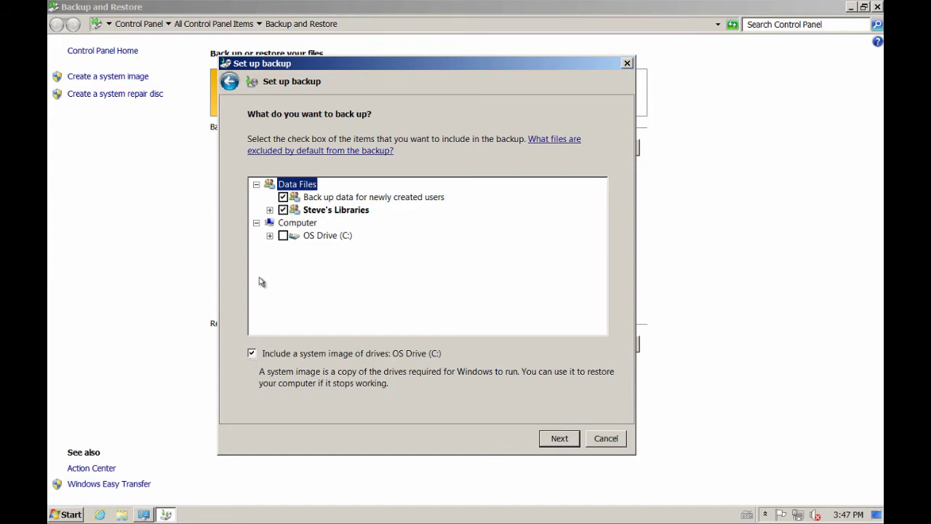
pyautogui.click(253, 353)
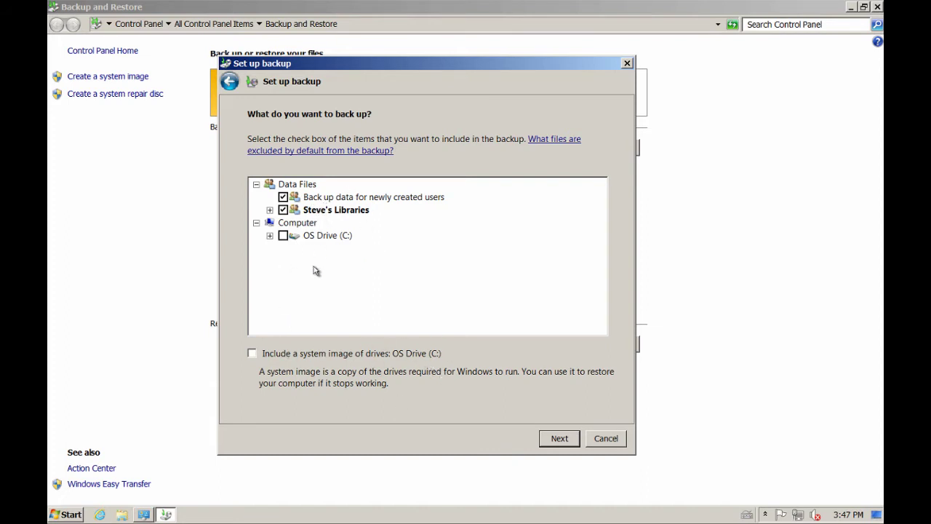
pyautogui.click(263, 356)
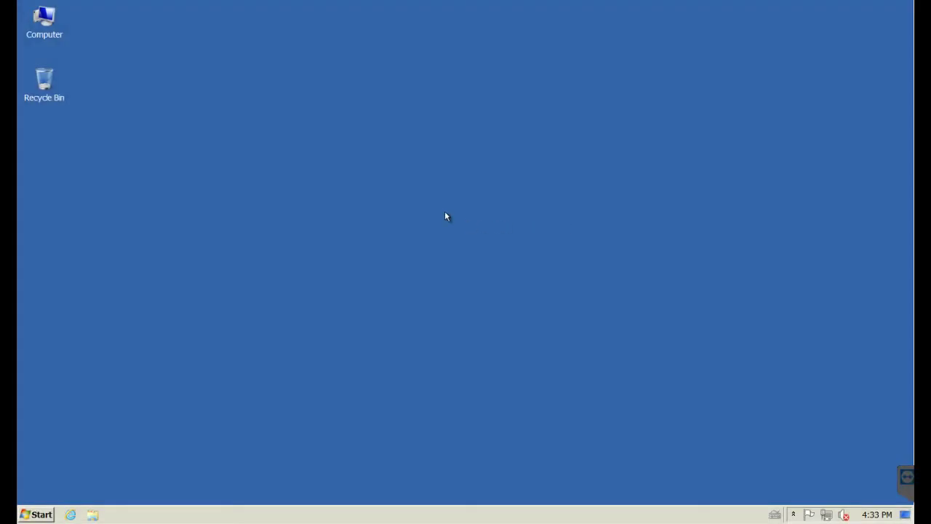
# - View the system properties of the Windows 7 computer and close them
pyautogui.rightClick(36, 22)
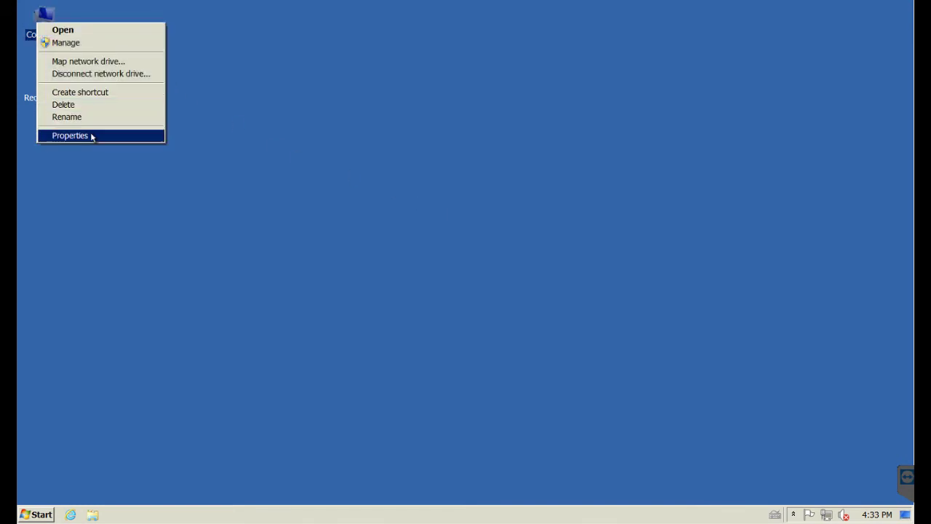
pyautogui.click(92, 137)
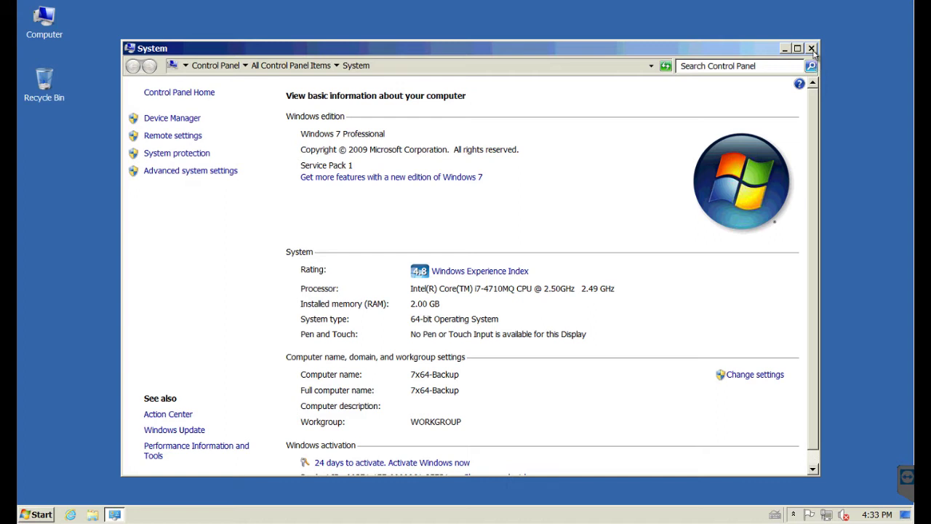
pyautogui.click(813, 49)
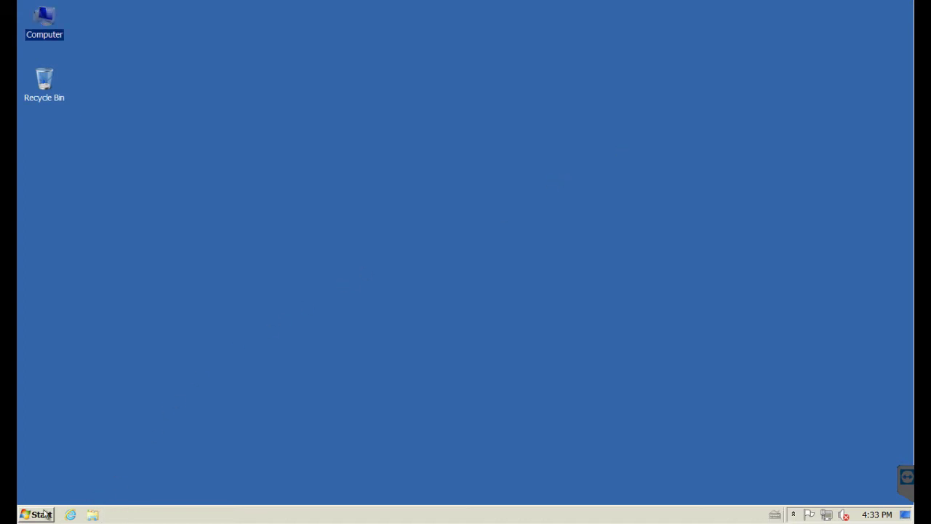
# - Search programs and files for "backup" and dismiss the results
pyautogui.click(43, 514)
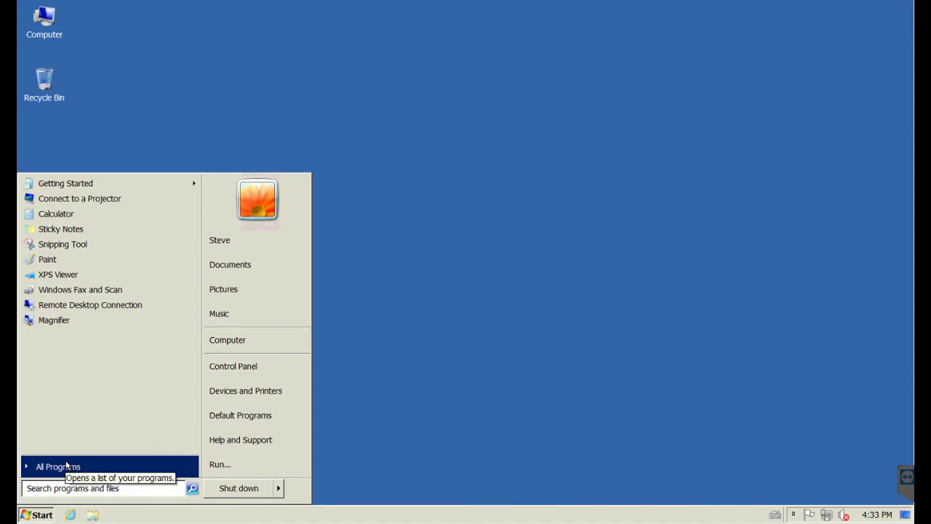
pyautogui.click(66, 466)
pyautogui.write('back')
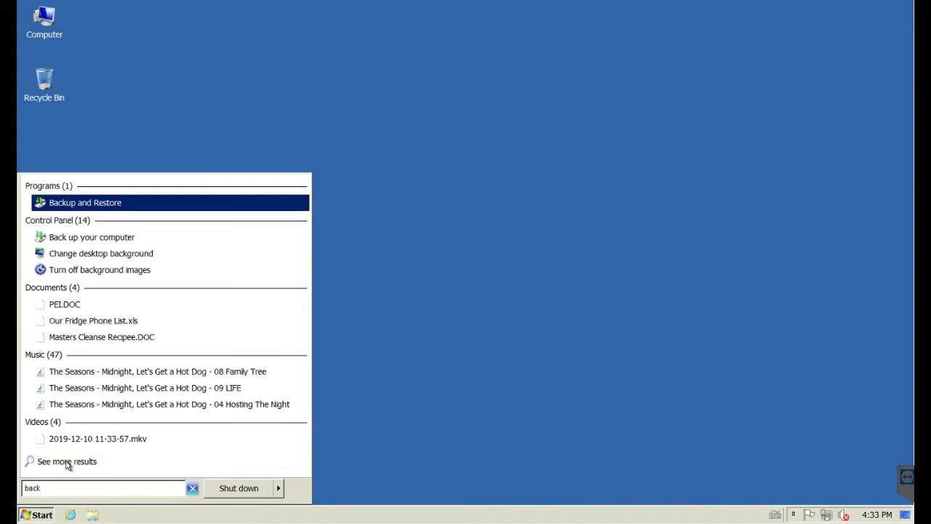
pyautogui.write('up')
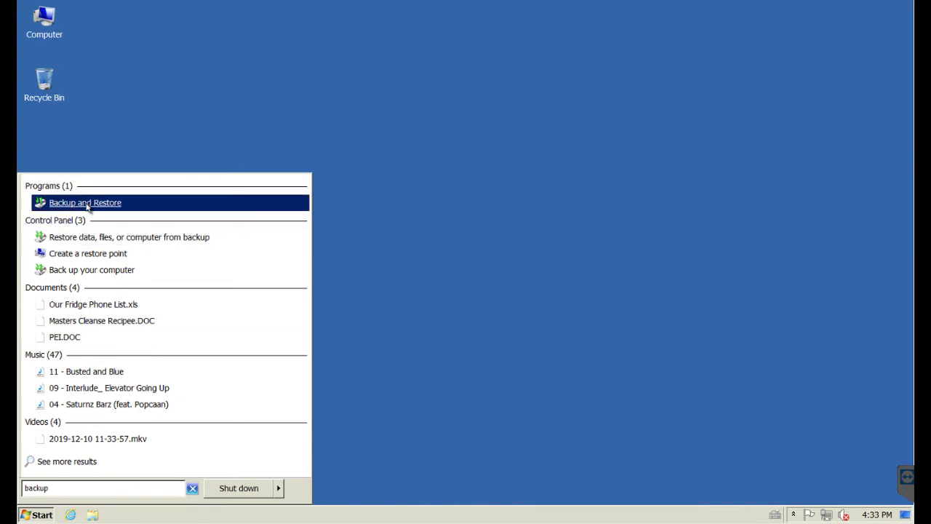
pyautogui.click(518, 178)
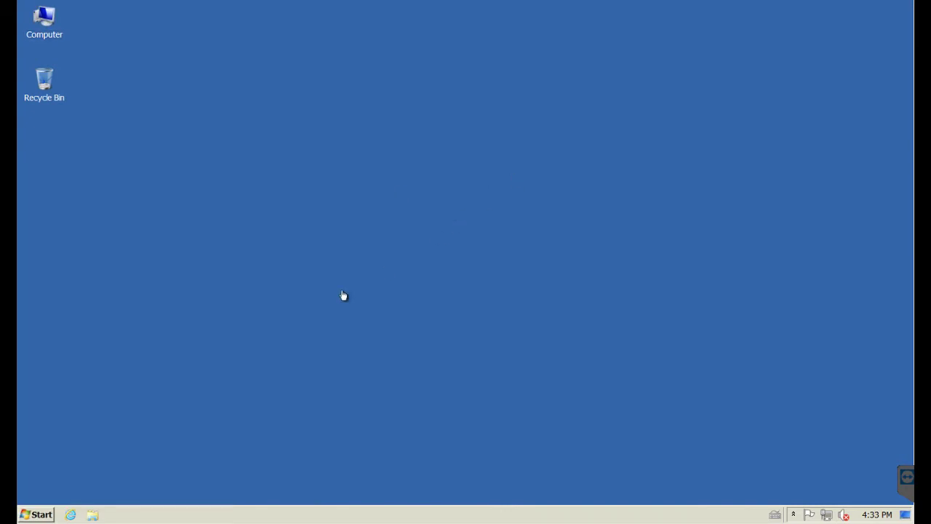
# - Open Backup and Restore from the Control Panel and start setting up a backup
pyautogui.click(36, 515)
pyautogui.click(233, 367)
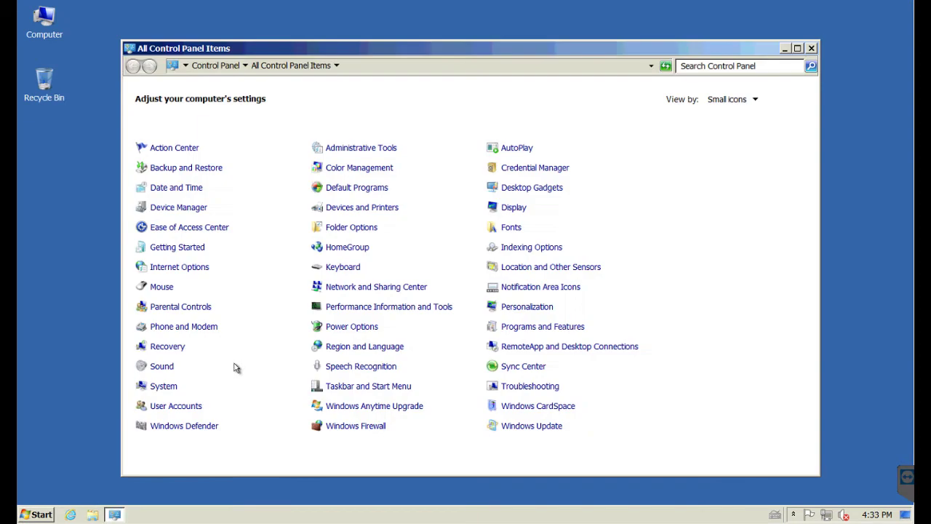
pyautogui.click(198, 173)
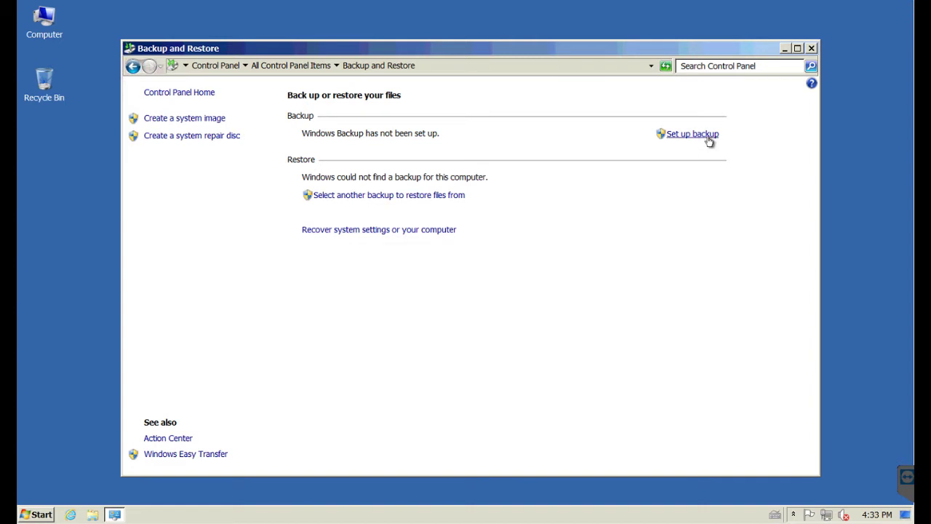
pyautogui.click(708, 140)
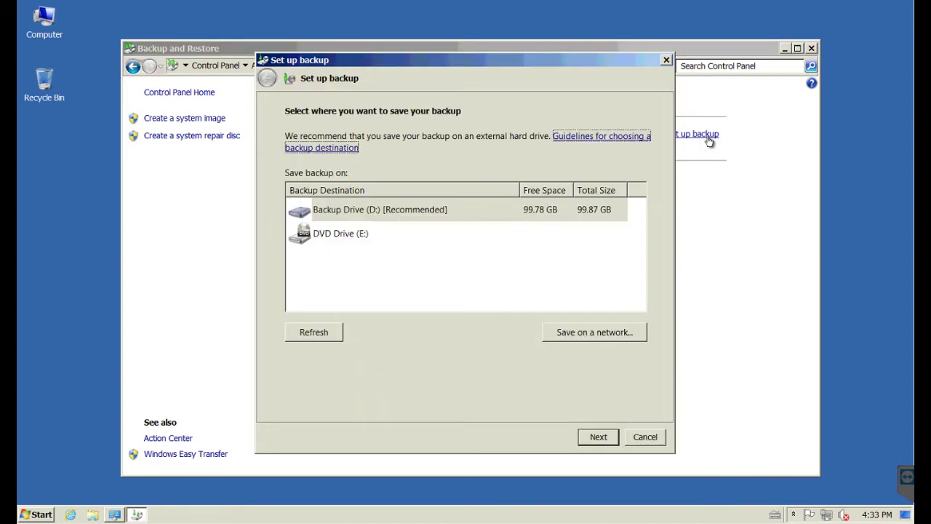
# - Refresh the destination list, use Backup Drive (D:) as the backup destination, and continue with the Let me choose option
pyautogui.click(412, 213)
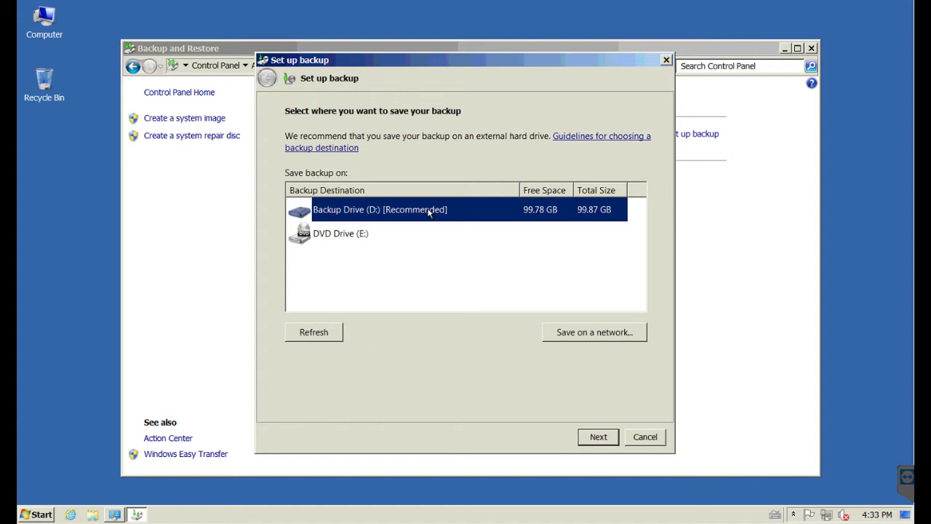
pyautogui.click(306, 329)
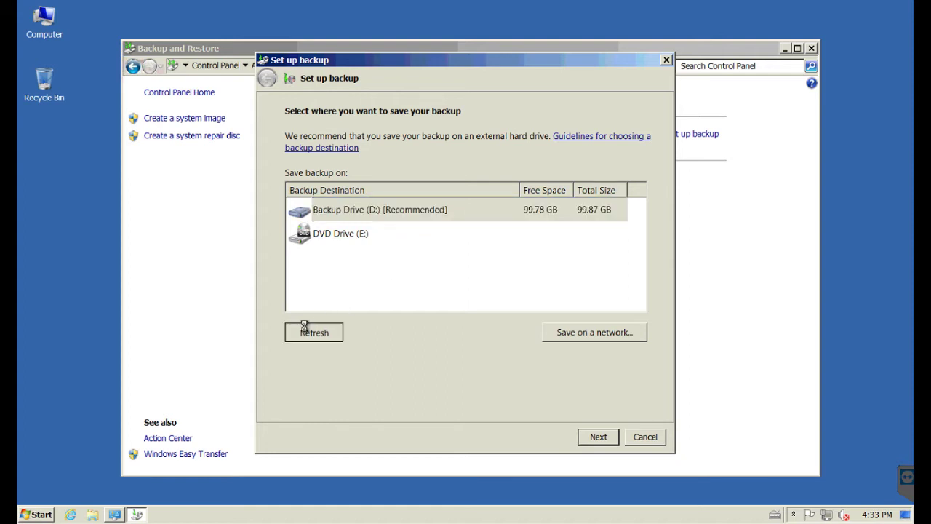
pyautogui.click(435, 209)
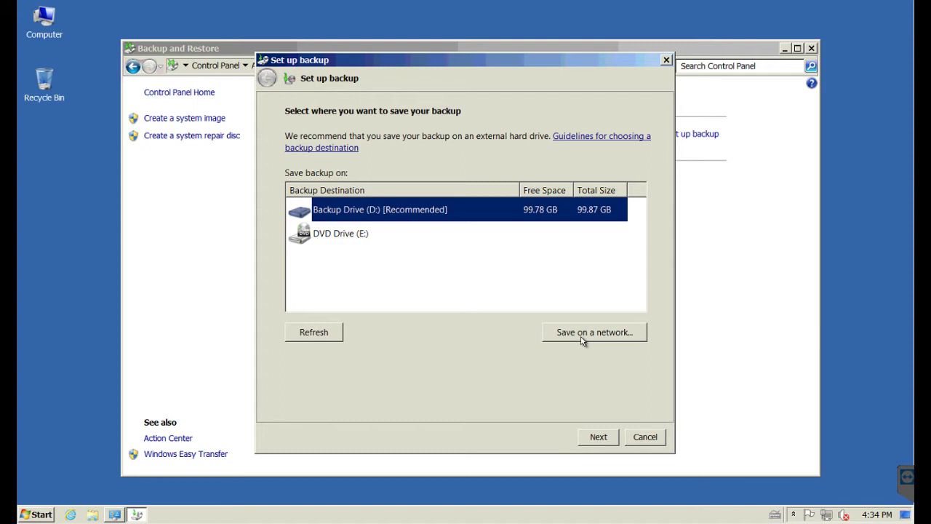
pyautogui.click(598, 436)
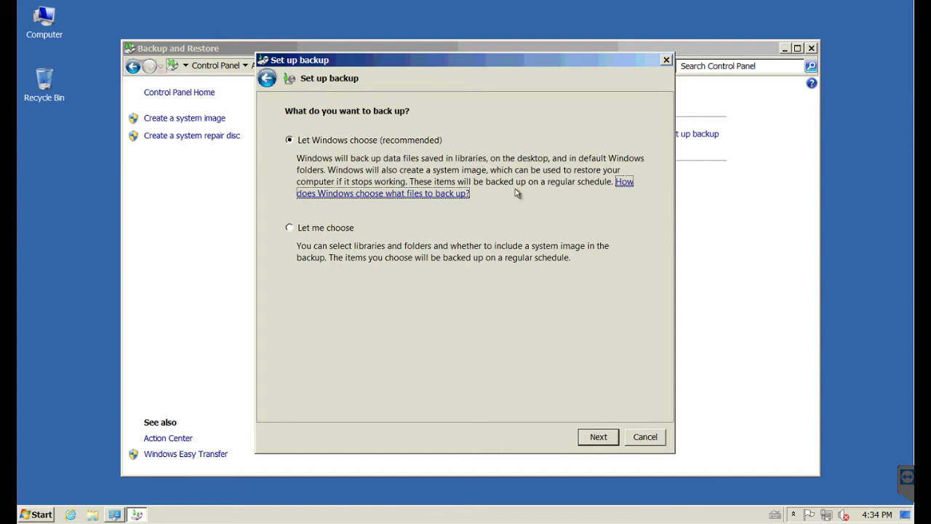
pyautogui.click(322, 227)
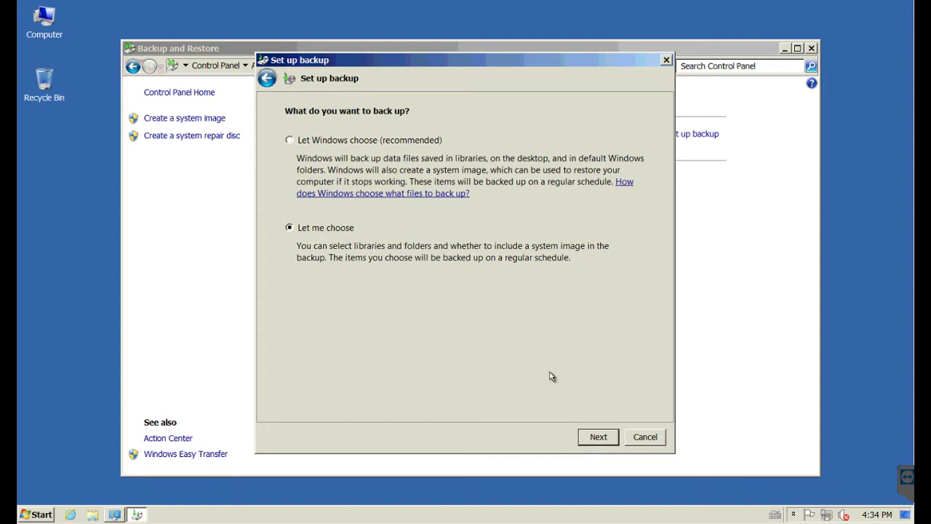
pyautogui.click(595, 438)
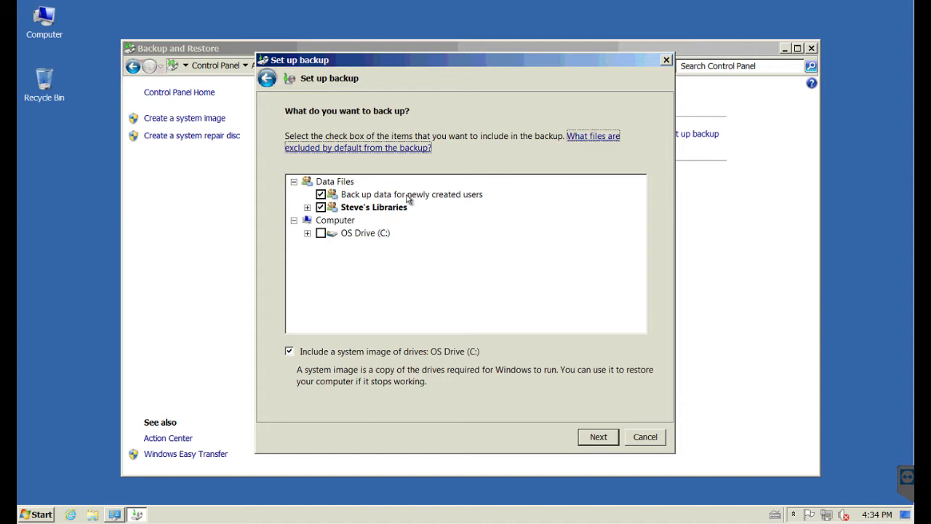
# - Exclude Downloads from the Additional Locations of the user's libraries, and look through the folders on OS Drive (C:)
pyautogui.click(307, 207)
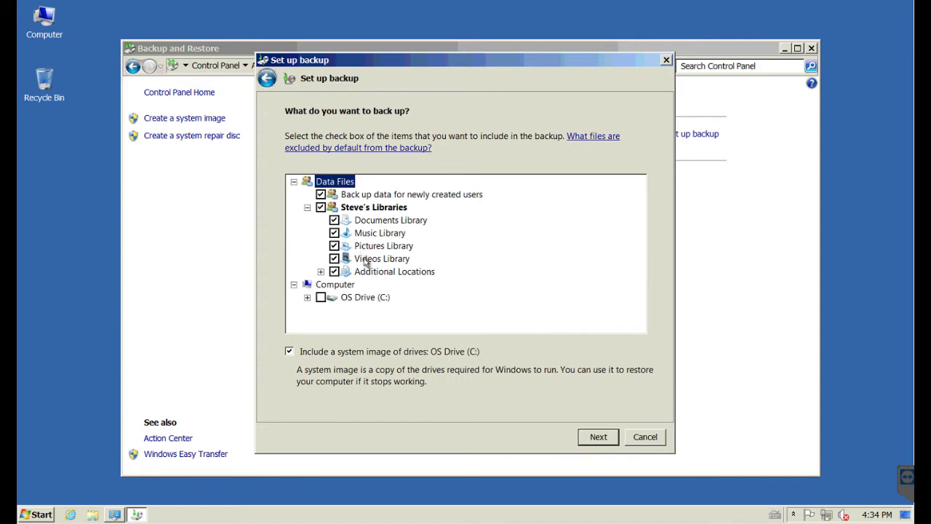
pyautogui.click(321, 272)
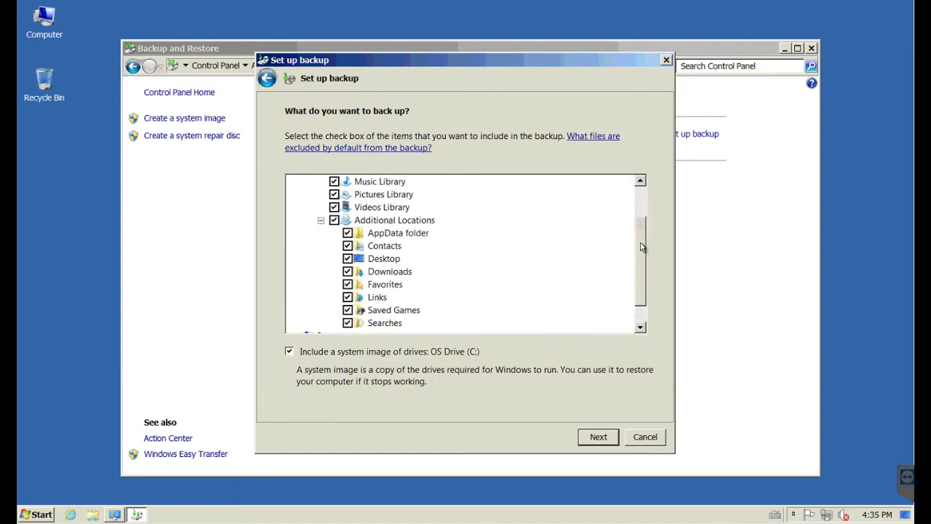
pyautogui.scroll(-1, 639, 251)
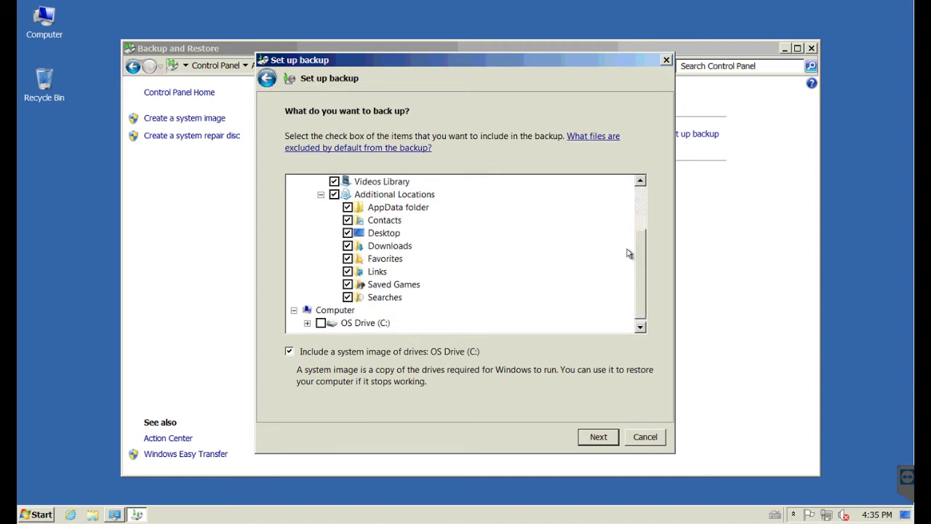
pyautogui.click(391, 235)
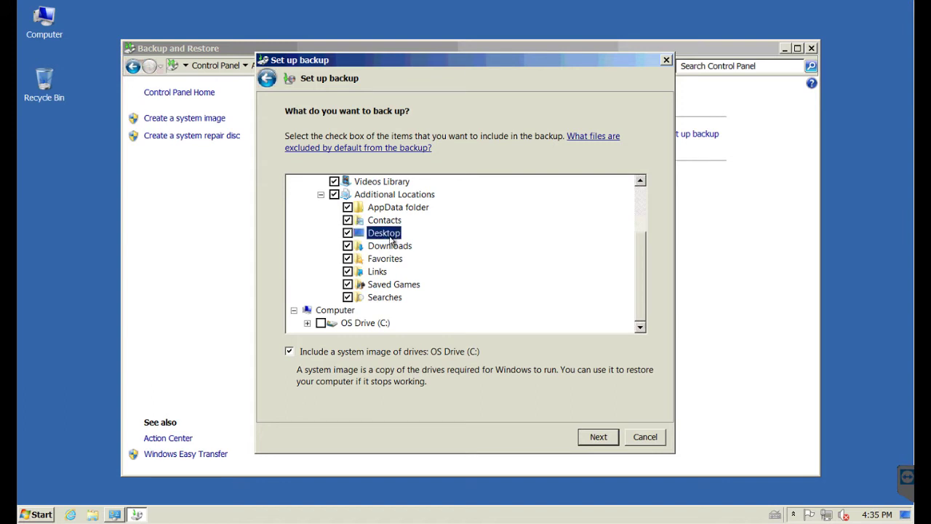
pyautogui.click(392, 249)
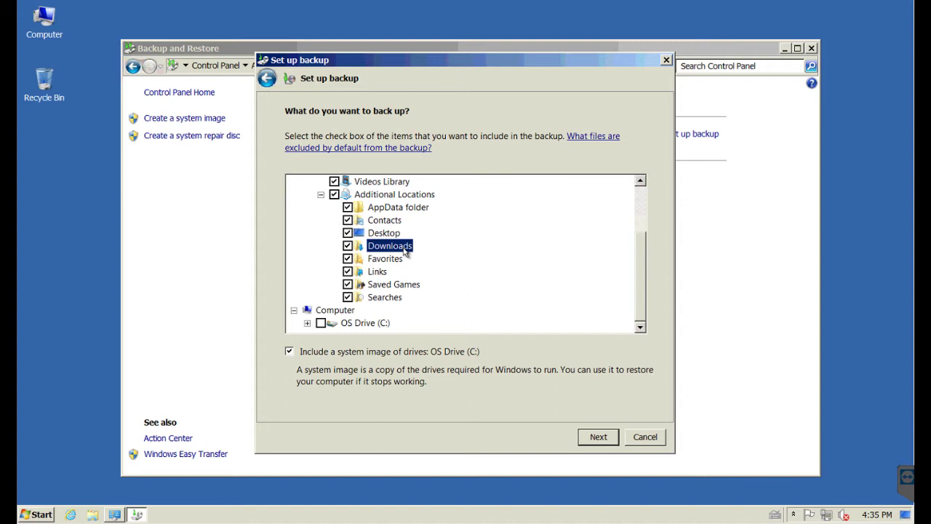
pyautogui.click(349, 247)
pyautogui.scroll(2, 548, 231)
pyautogui.click(321, 271)
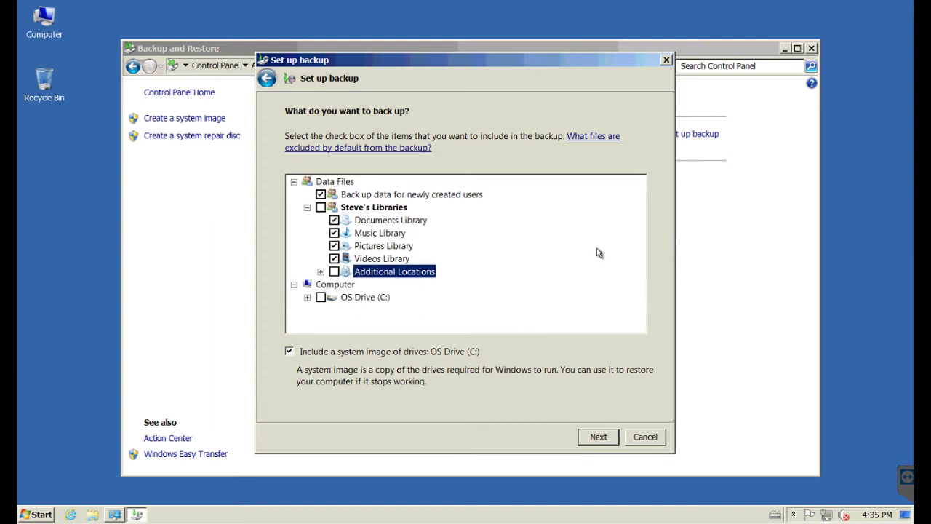
pyautogui.click(308, 297)
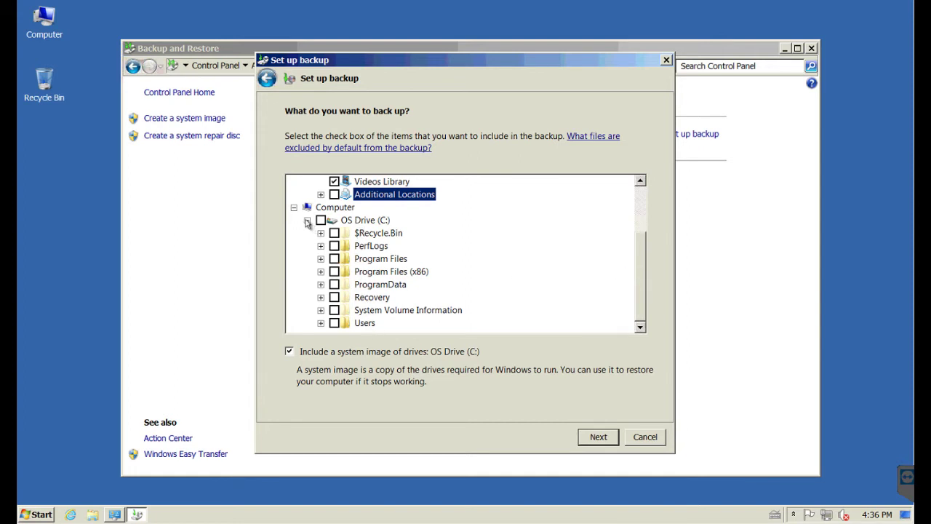
pyautogui.click(294, 208)
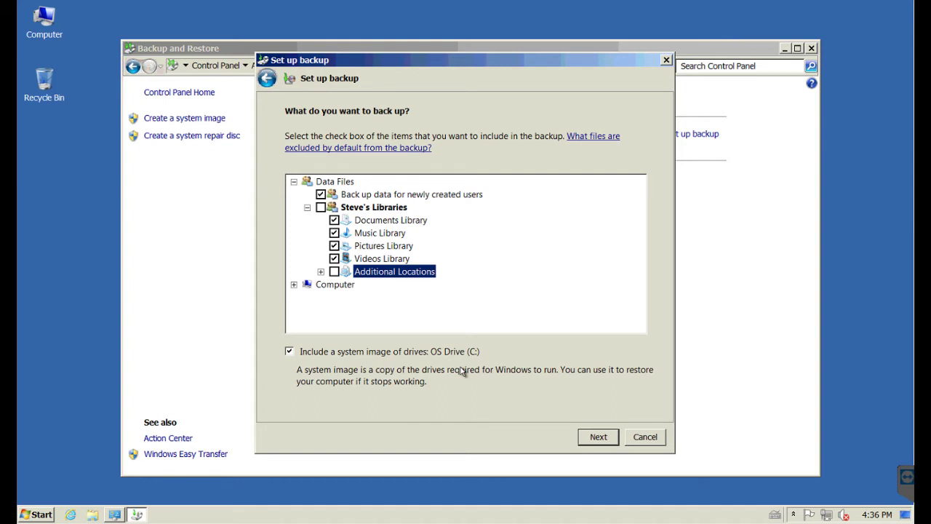
# - Accept the backup selection with the C: system image, set the schedule to Daily at 7:00 PM, and save and run the backup
pyautogui.click(598, 437)
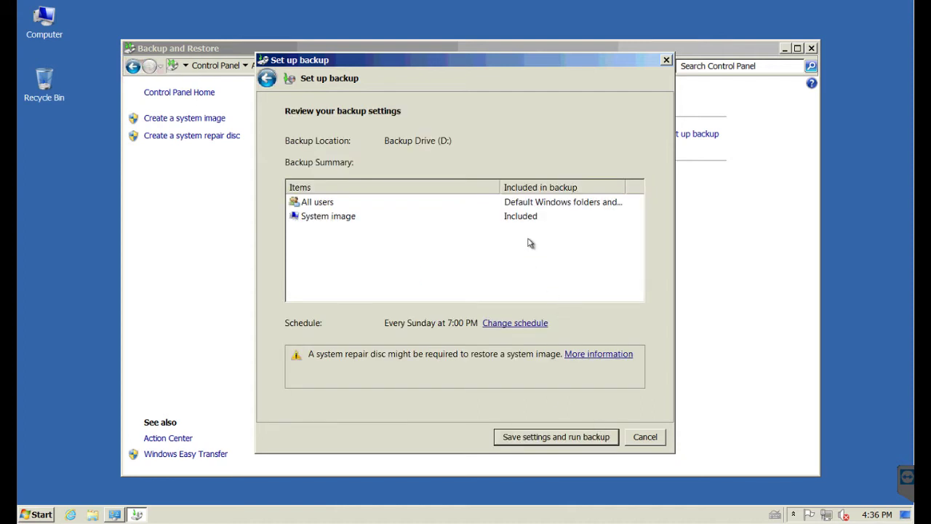
pyautogui.click(516, 325)
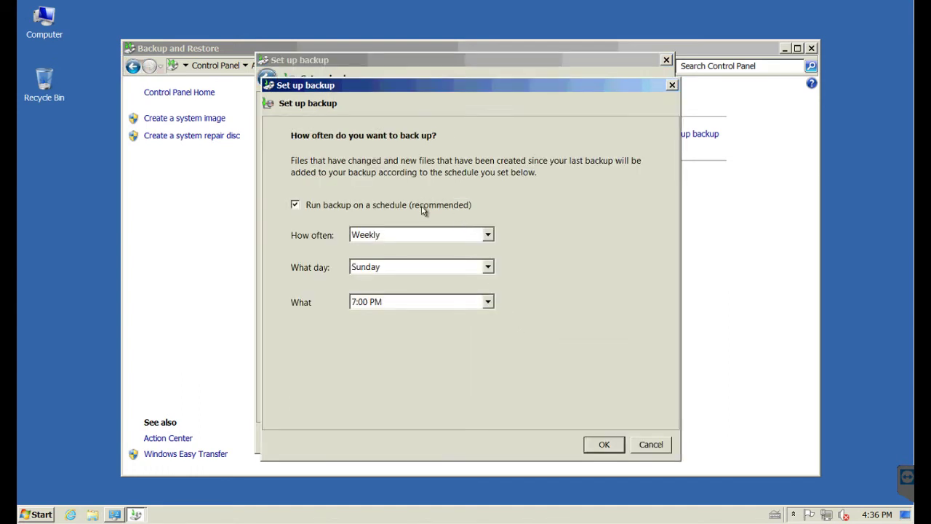
pyautogui.click(464, 234)
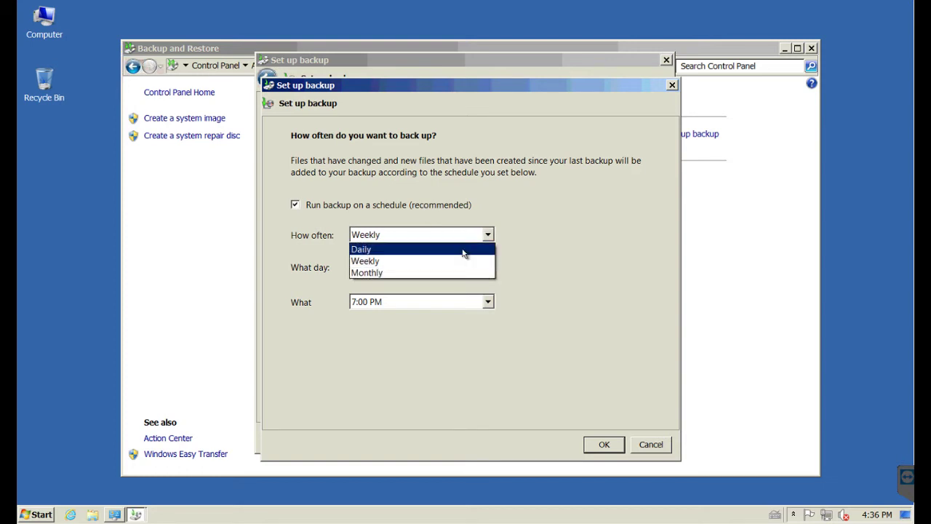
pyautogui.click(464, 251)
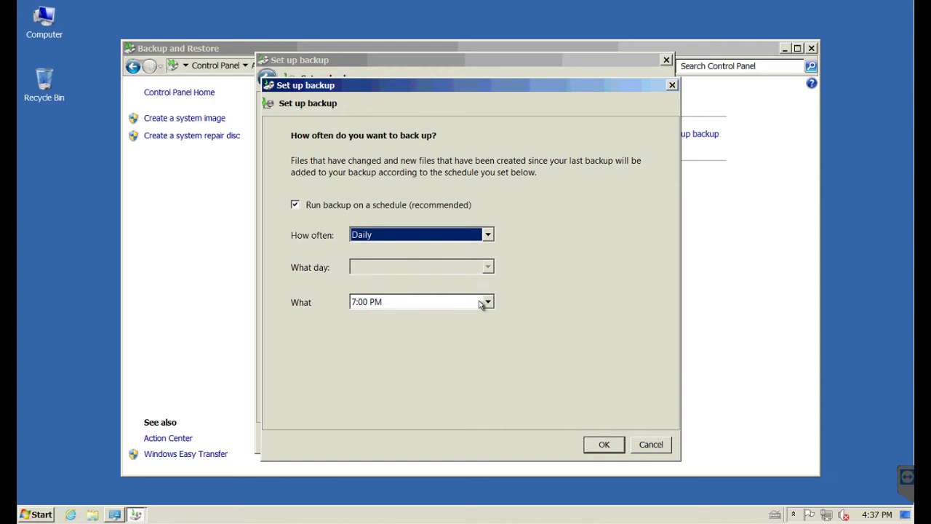
pyautogui.click(601, 445)
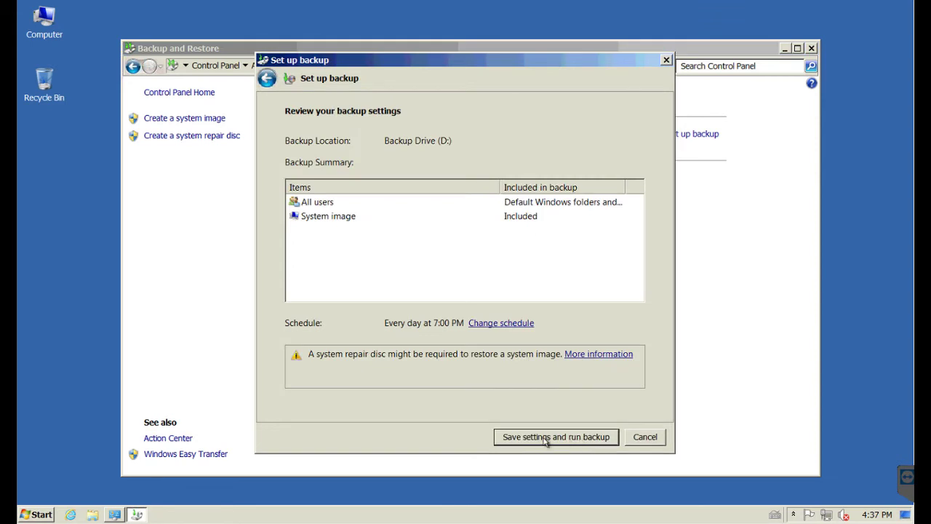
pyautogui.click(545, 438)
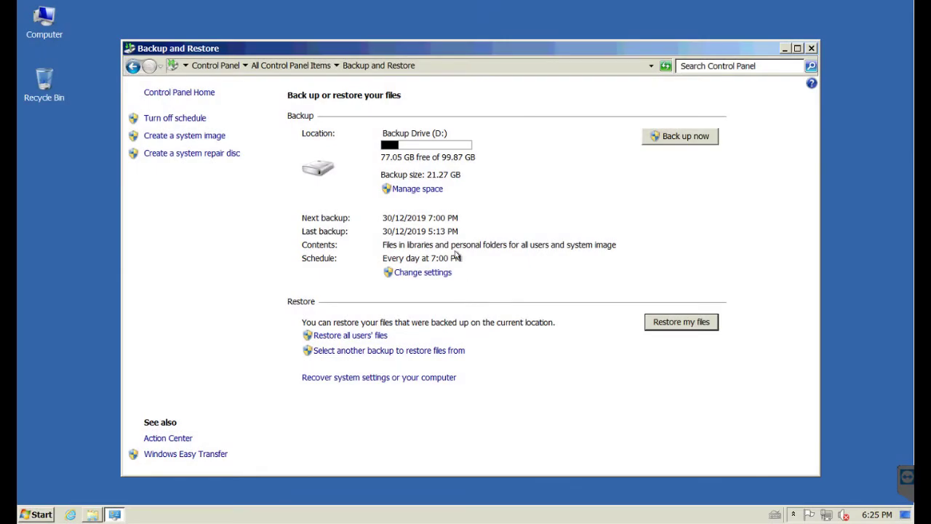
# - Look through the contents of Backup Drive (D:) and view the restore options for the 7X64-BACKUP set, dismissing them without a choice
pyautogui.doubleClick(48, 28)
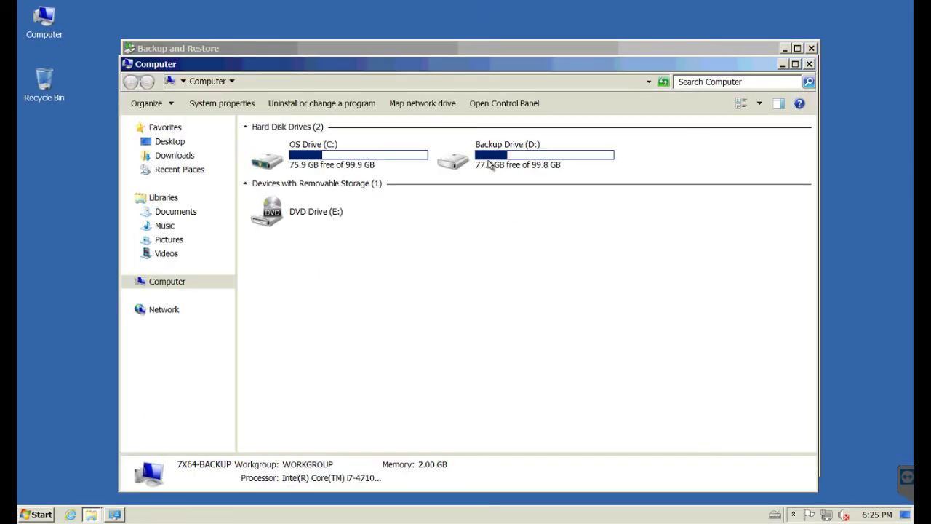
pyautogui.click(490, 165)
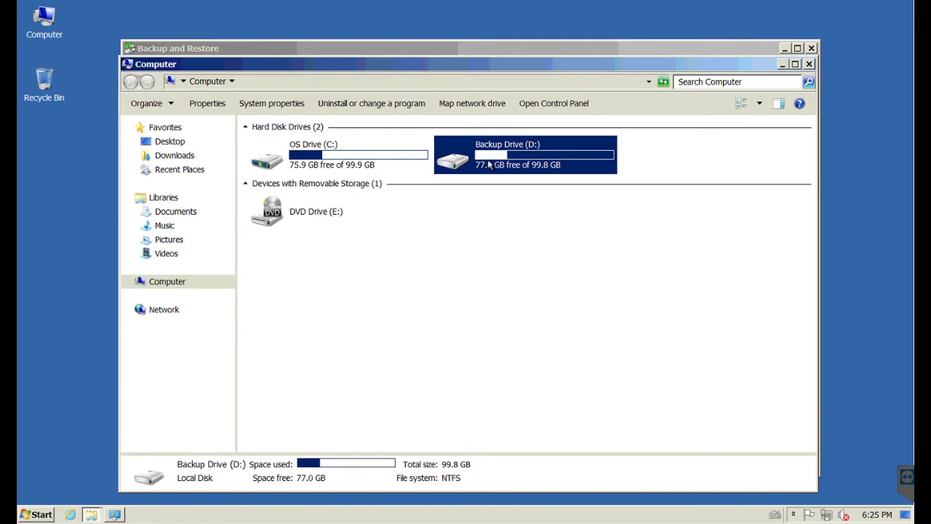
pyautogui.doubleClick(489, 165)
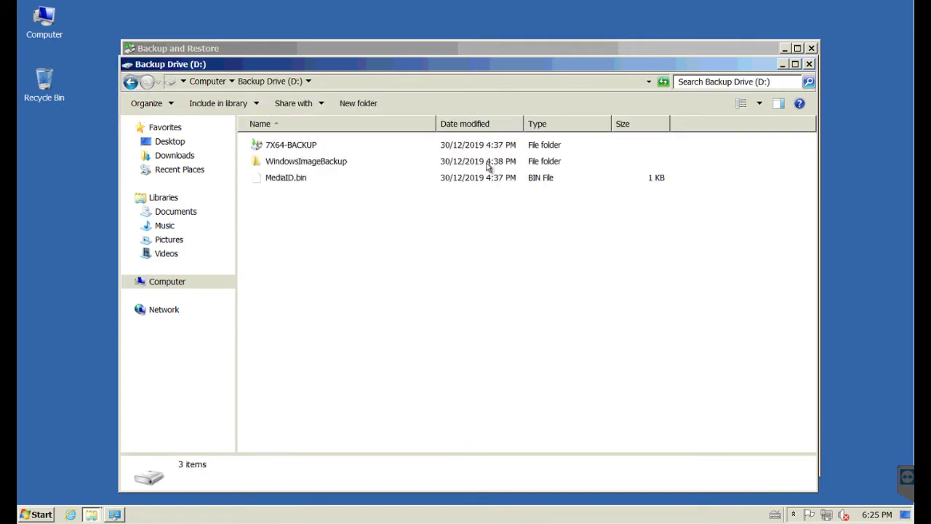
pyautogui.doubleClick(313, 149)
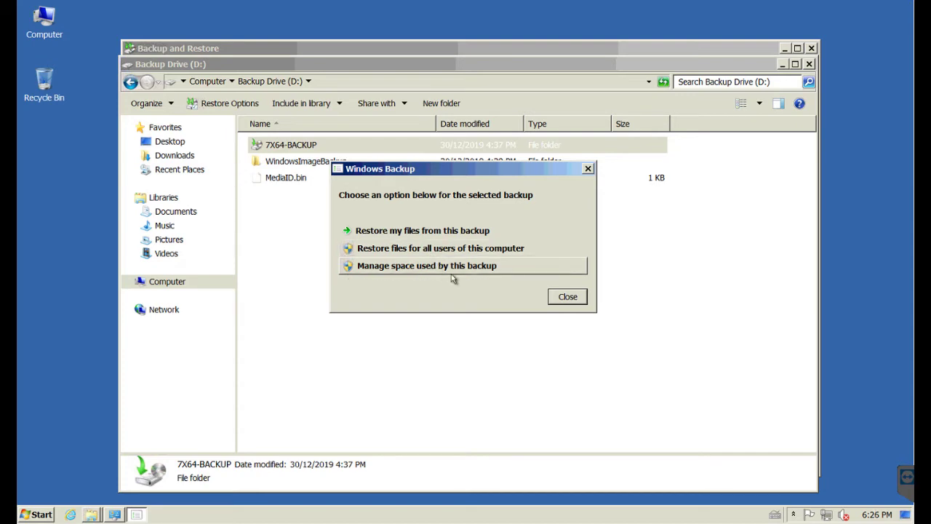
pyautogui.click(568, 297)
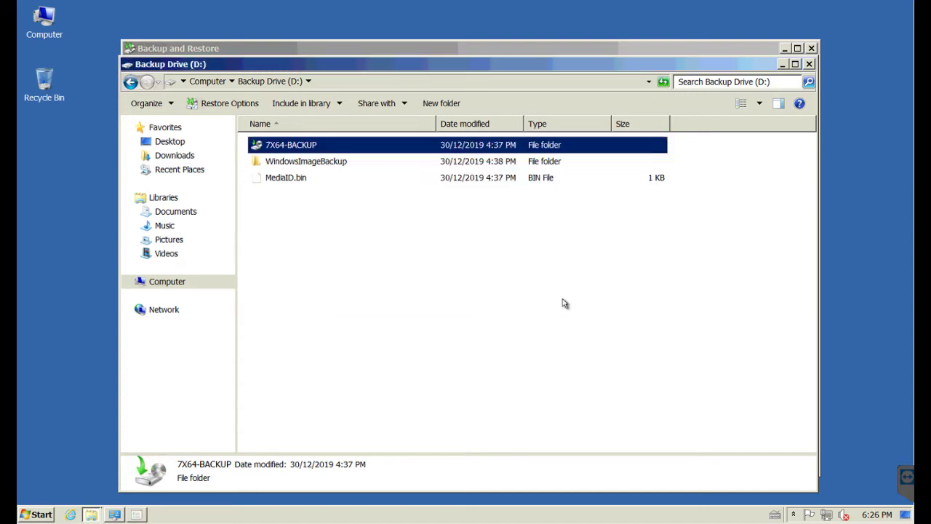
# - Return to Backup and Restore, start restoring my files, and review the available backup dates and period filters without choosing a different date
pyautogui.click(614, 49)
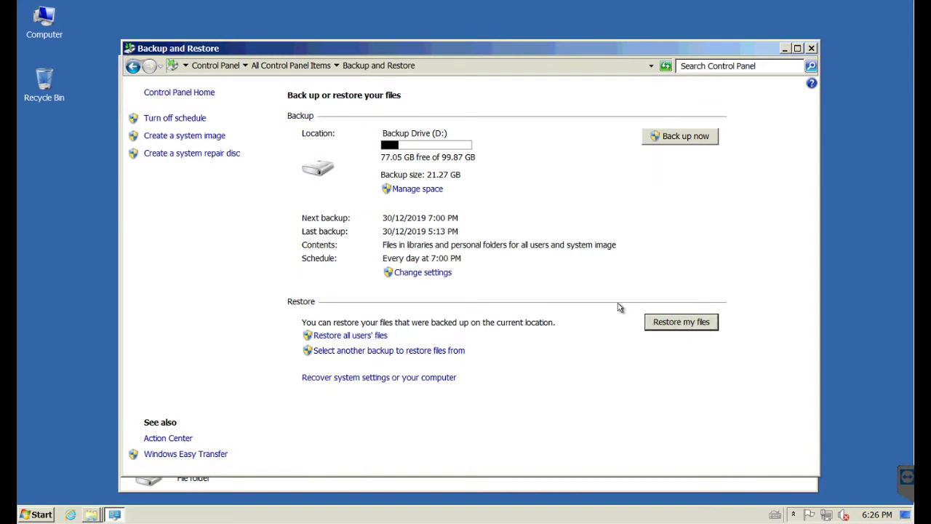
pyautogui.click(676, 327)
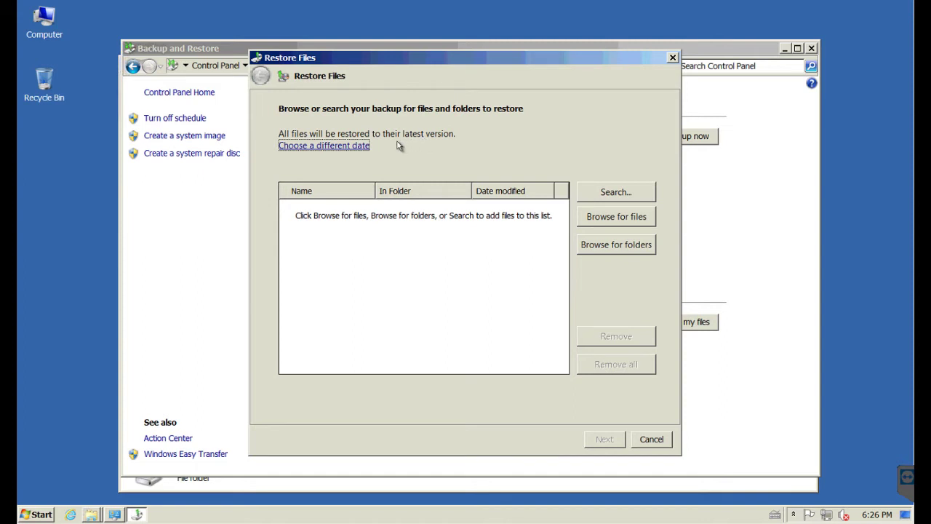
pyautogui.click(348, 147)
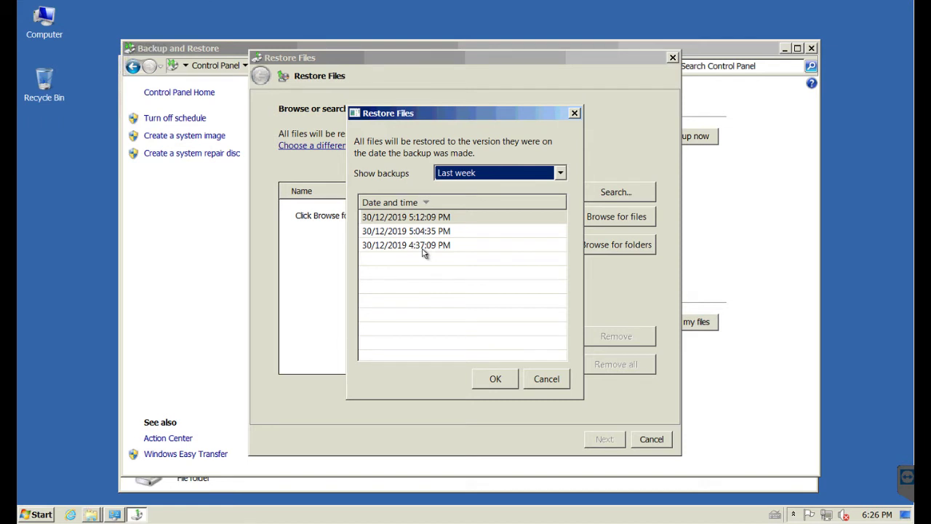
pyautogui.click(474, 174)
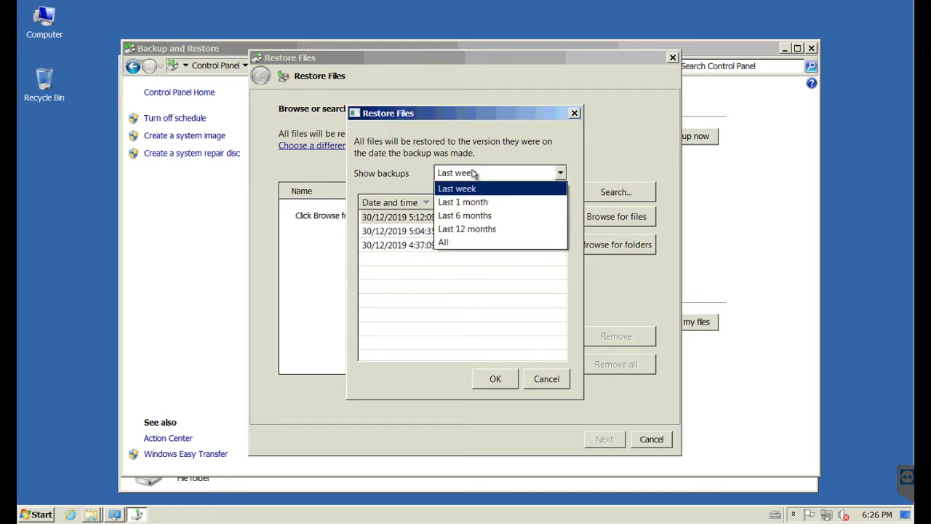
pyautogui.click(396, 175)
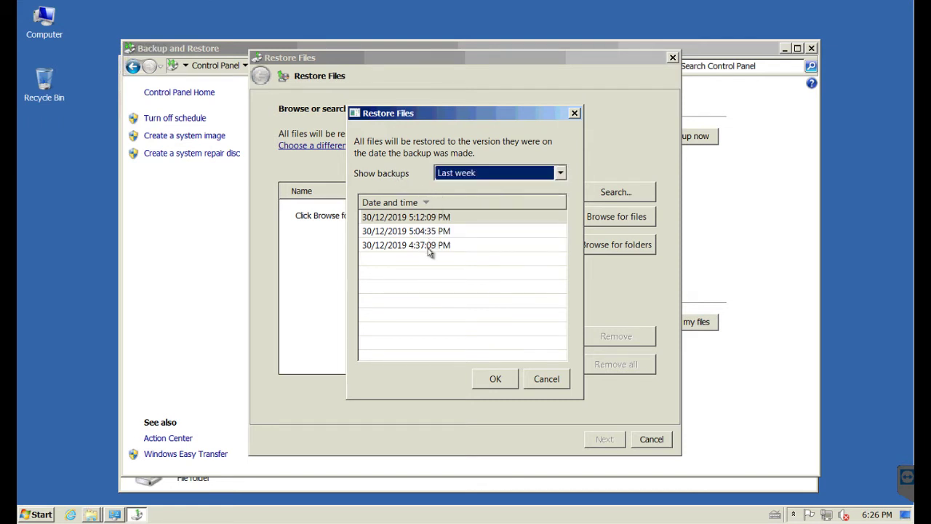
pyautogui.click(546, 379)
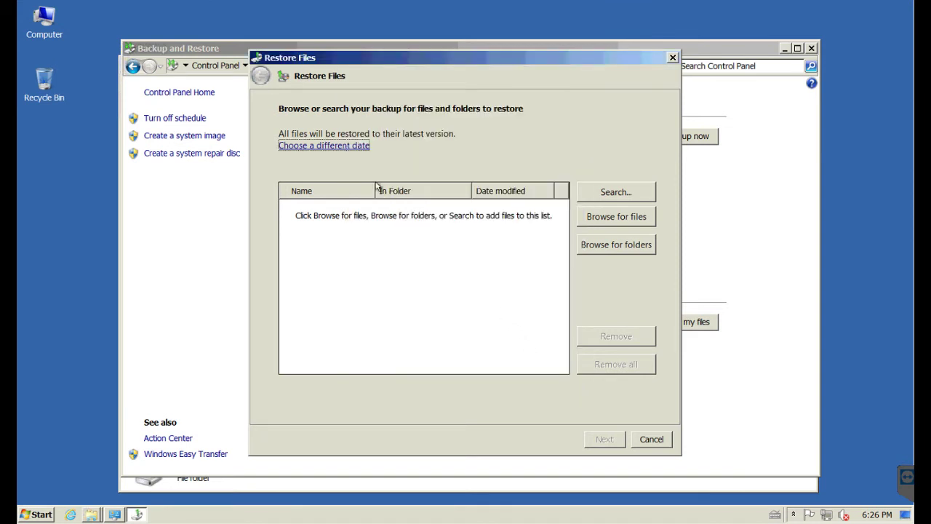
# - Add the Masters Cleanse Recipee document from the user's Documents folder in the backup of C: to the files to restore
pyautogui.click(616, 218)
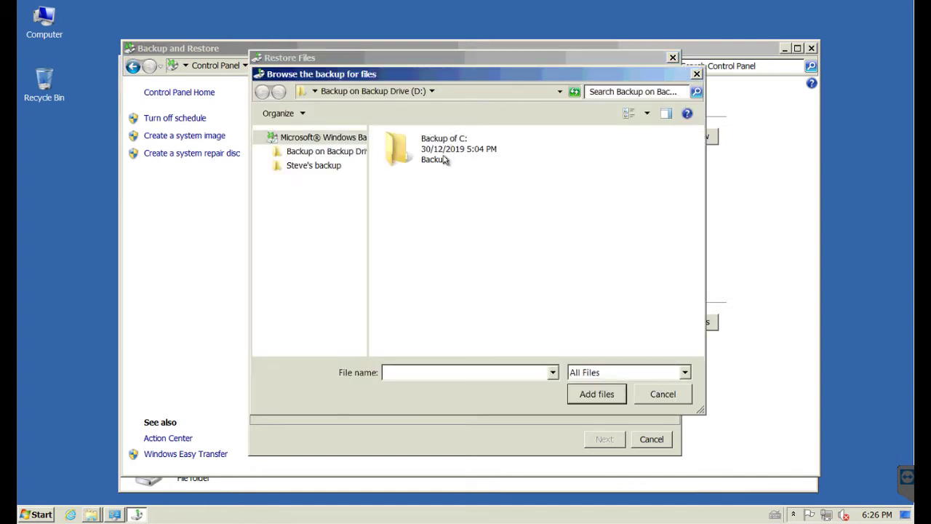
pyautogui.doubleClick(446, 149)
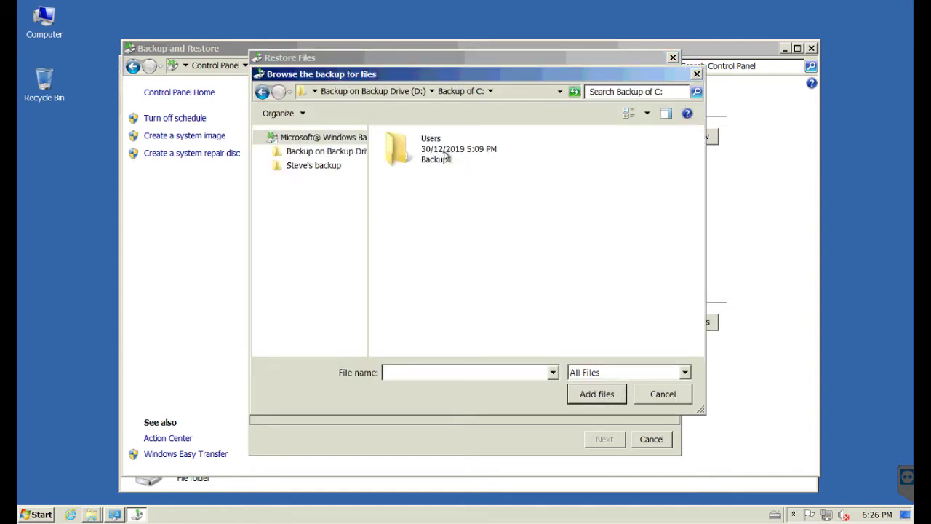
pyautogui.doubleClick(446, 156)
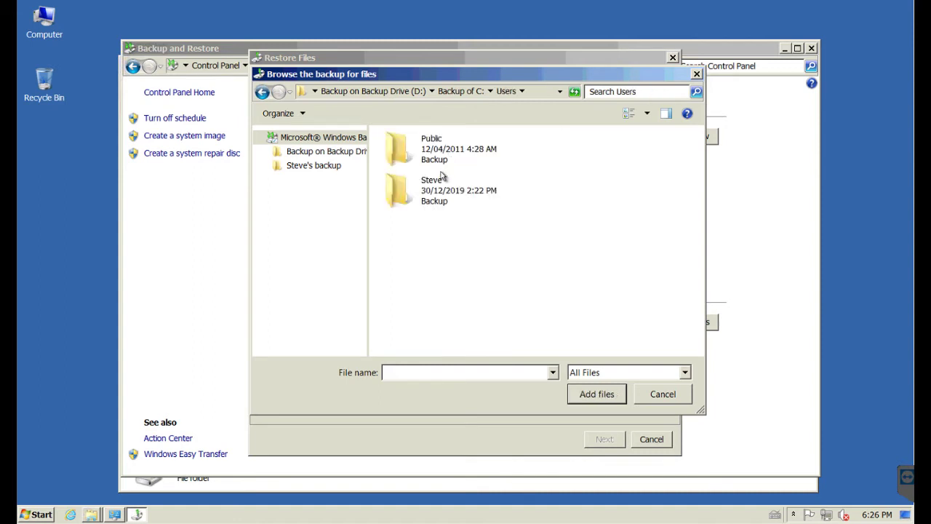
pyautogui.doubleClick(440, 202)
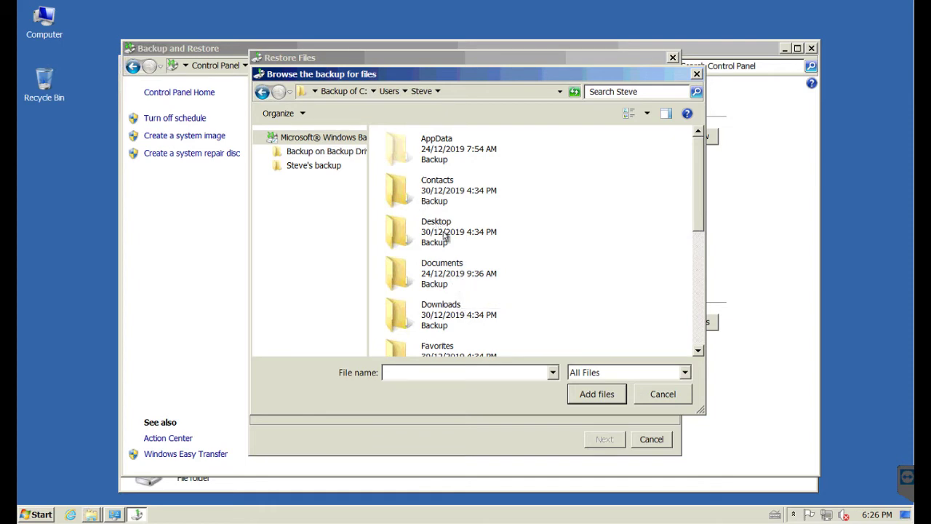
pyautogui.doubleClick(446, 277)
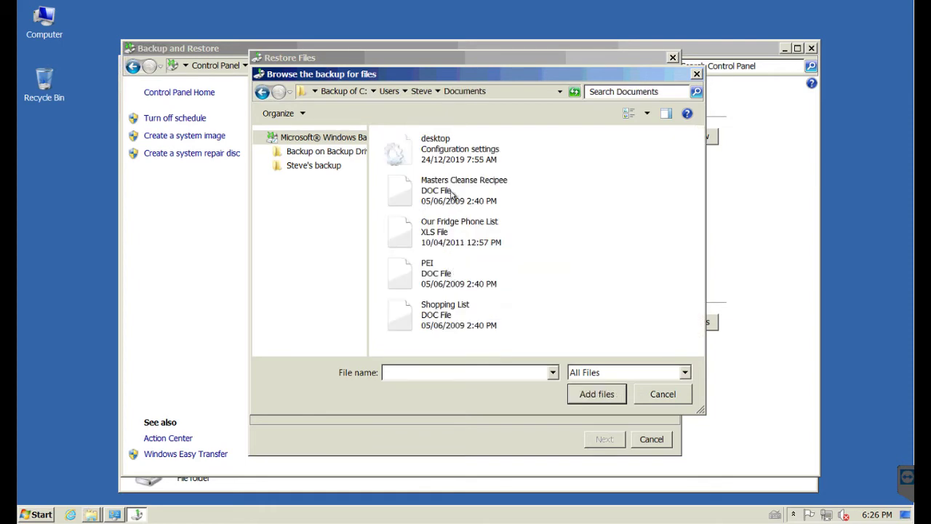
pyautogui.doubleClick(451, 193)
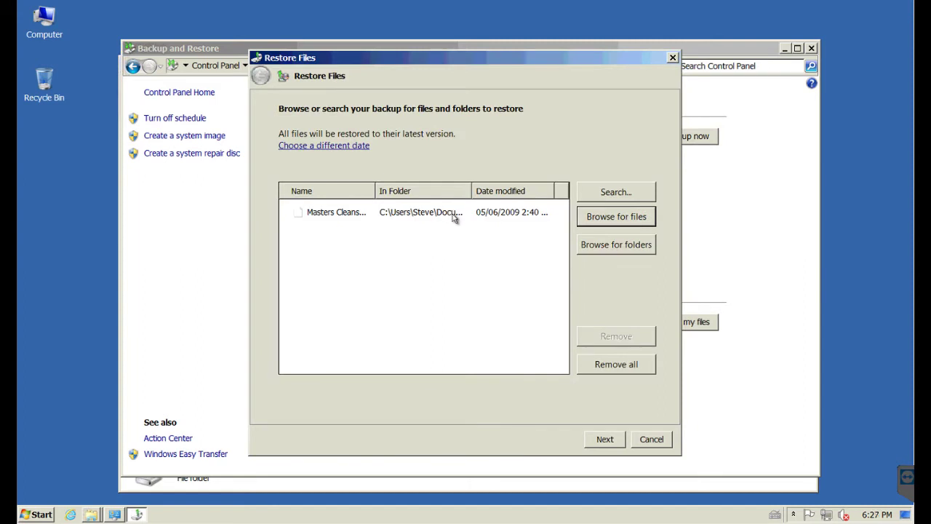
pyautogui.click(454, 216)
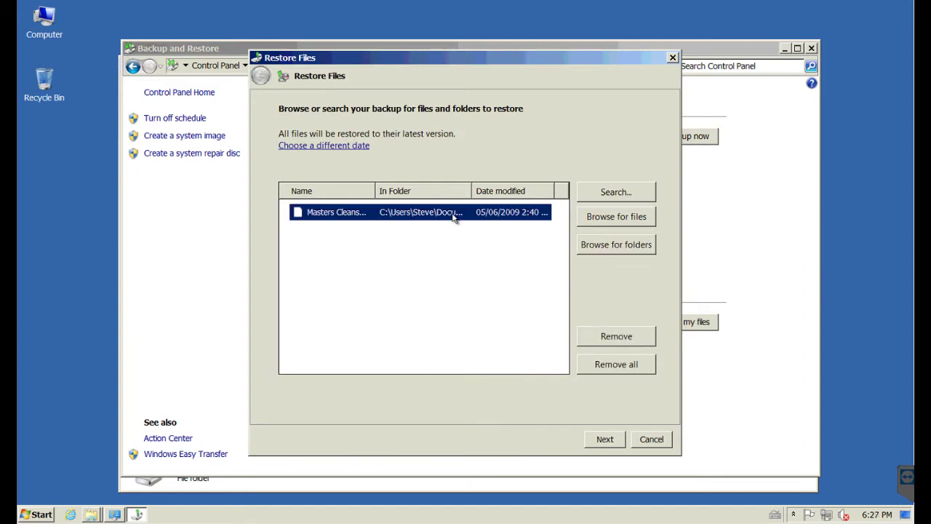
# - Try to restore the file to its original location, cancel the restore at the file-name conflict, and finish the wizard
pyautogui.click(615, 439)
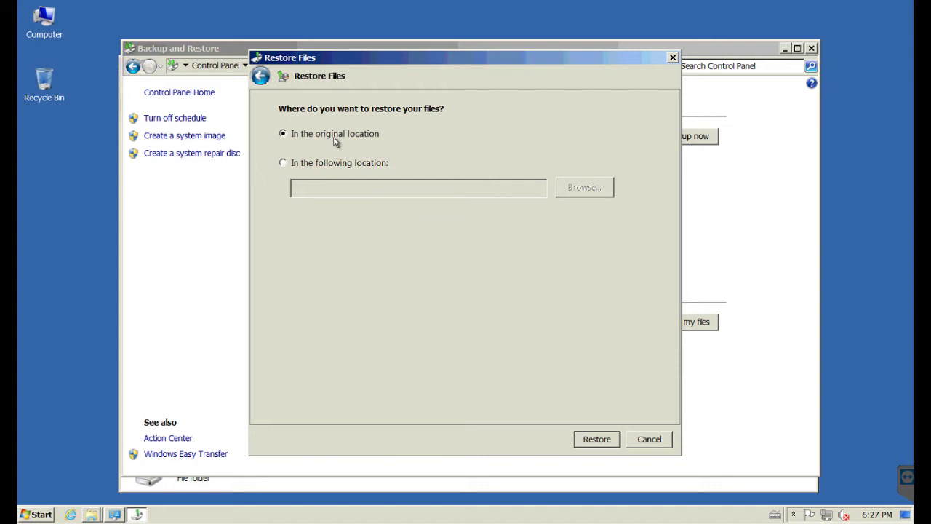
pyautogui.click(348, 164)
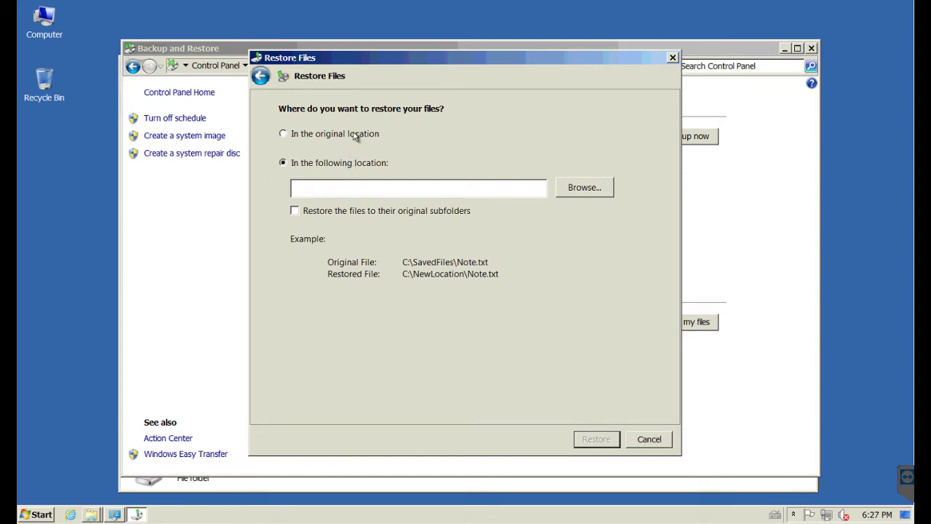
pyautogui.click(355, 136)
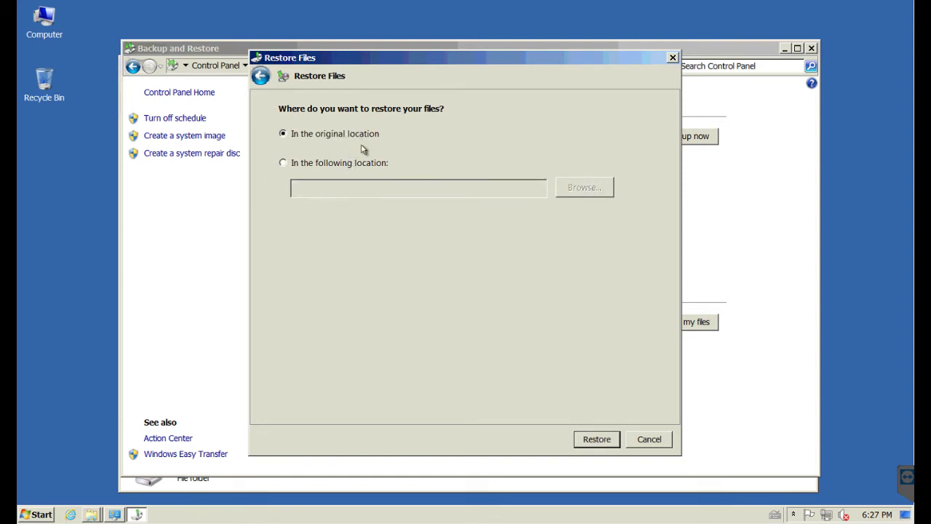
pyautogui.click(591, 446)
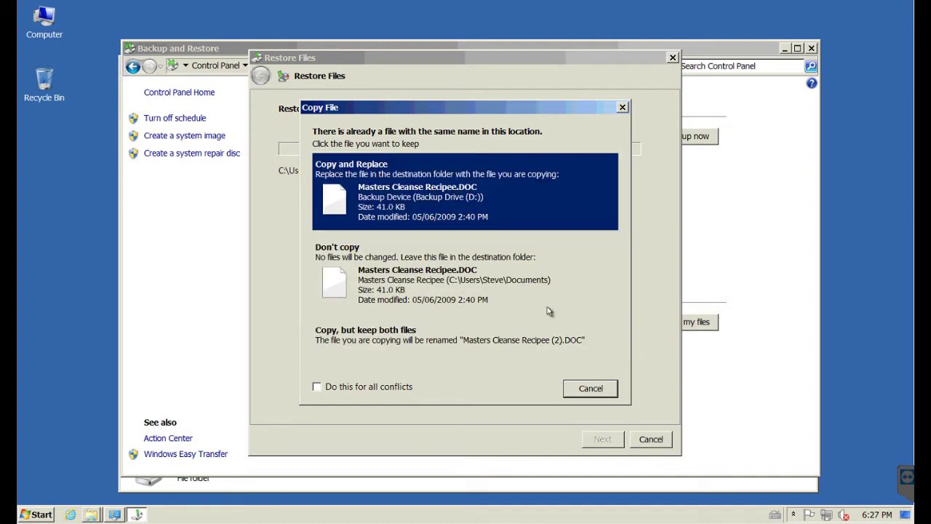
pyautogui.click(589, 388)
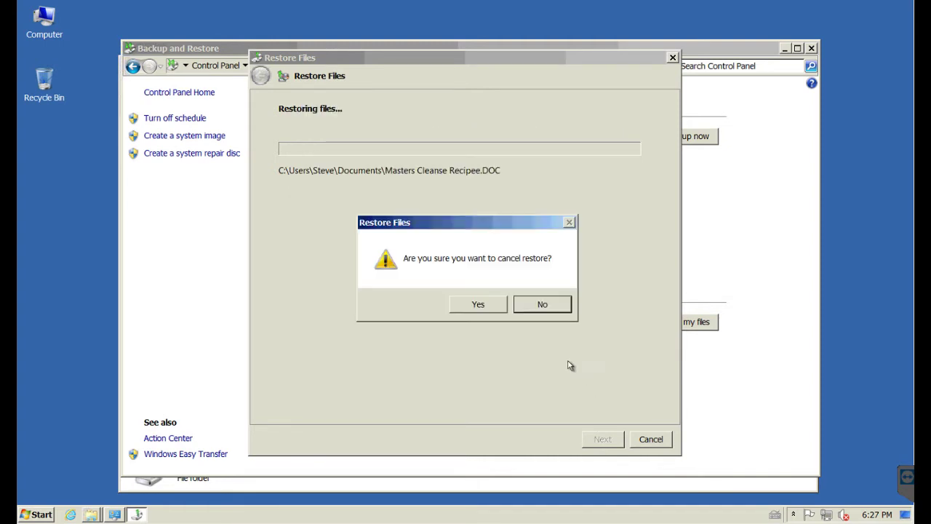
pyautogui.click(482, 309)
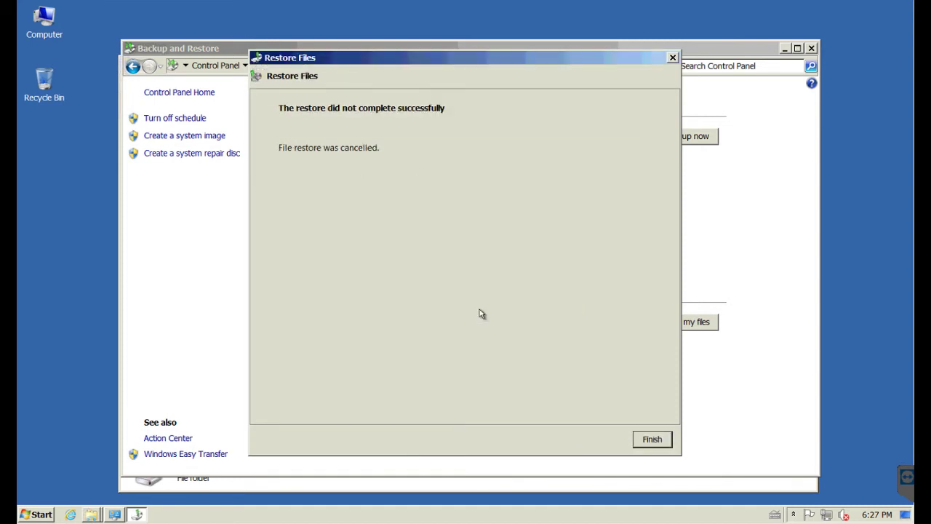
pyautogui.click(650, 446)
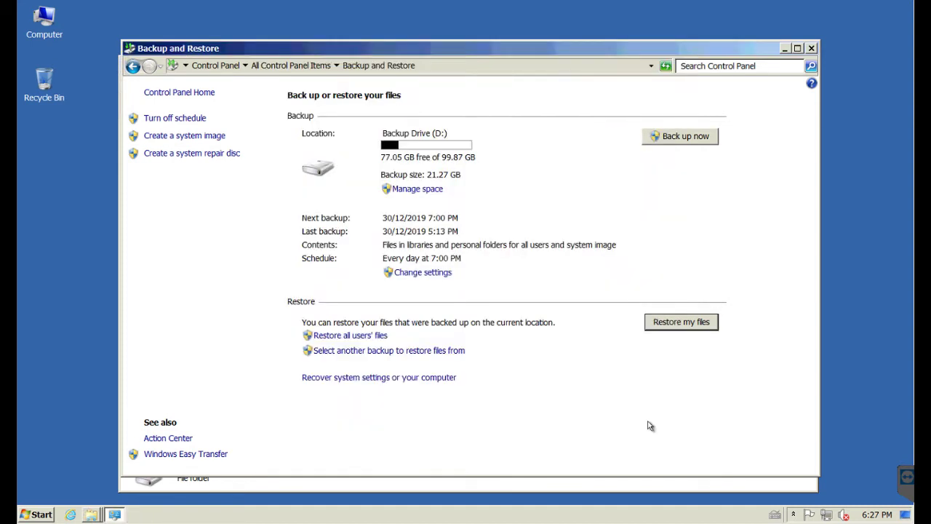
# - Cancel a restore for all users, browse the Users folder in the backup of C: through Restore my files, and cancel that restore
pyautogui.click(365, 339)
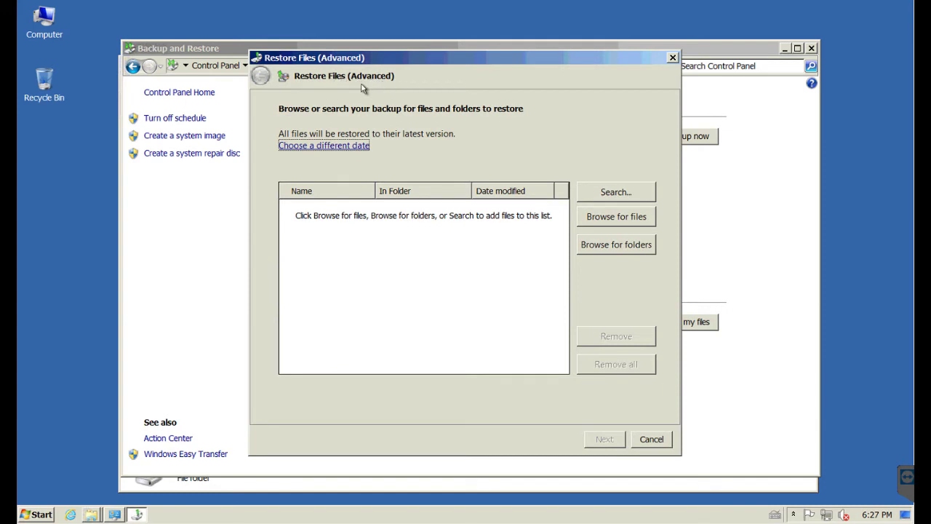
pyautogui.click(654, 441)
pyautogui.click(681, 322)
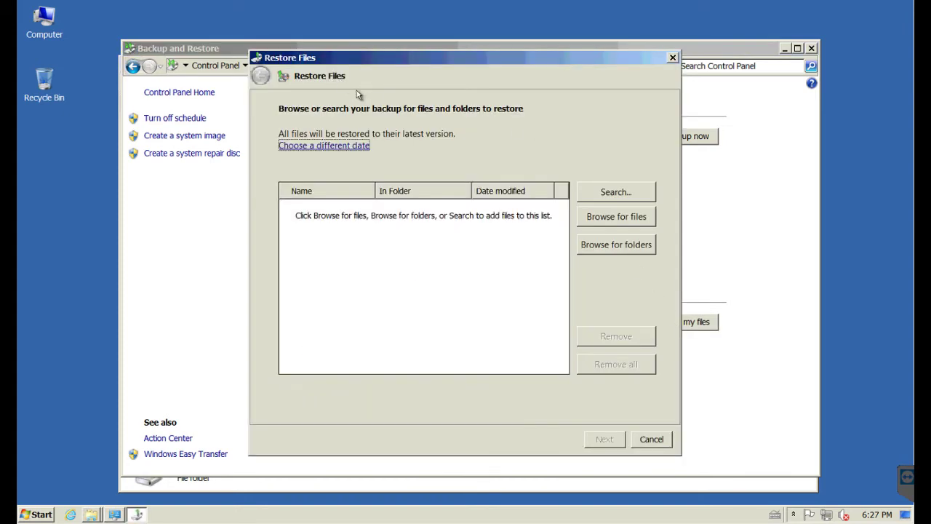
pyautogui.click(594, 216)
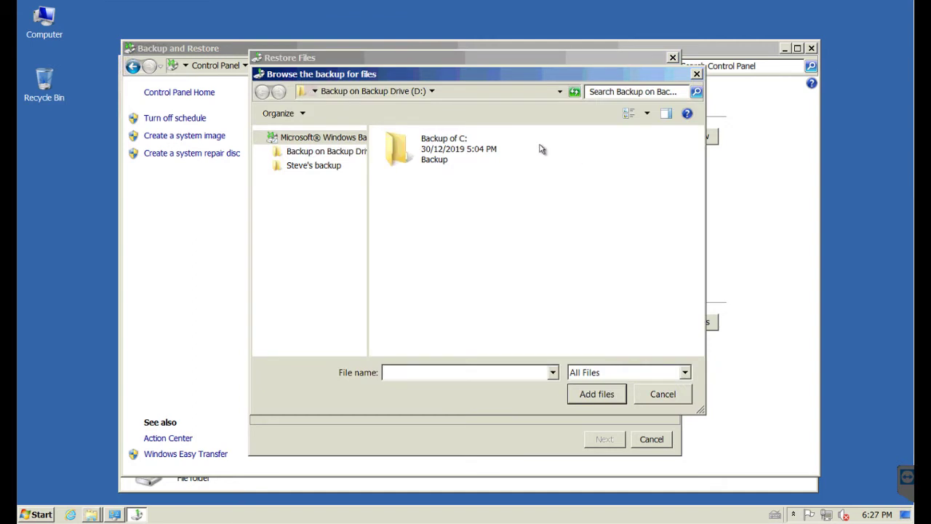
pyautogui.doubleClick(431, 155)
pyautogui.doubleClick(429, 166)
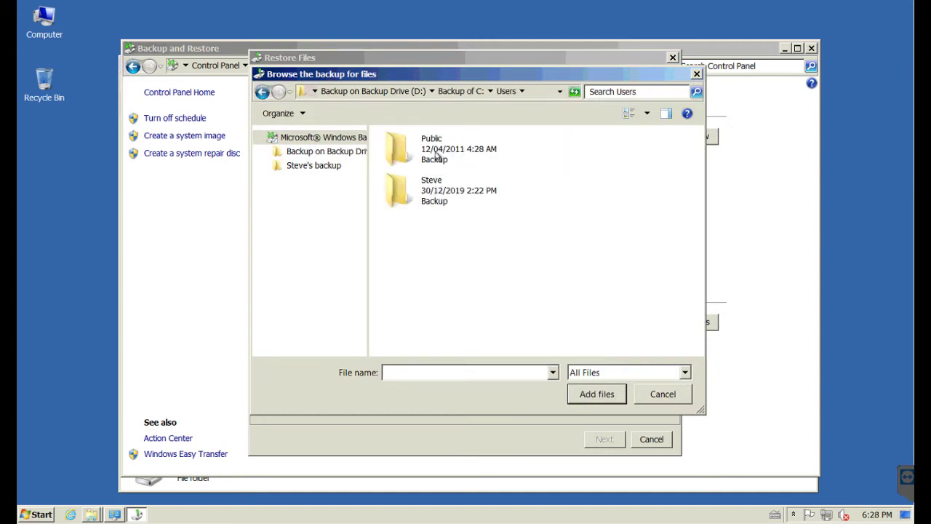
pyautogui.click(651, 399)
pyautogui.click(652, 440)
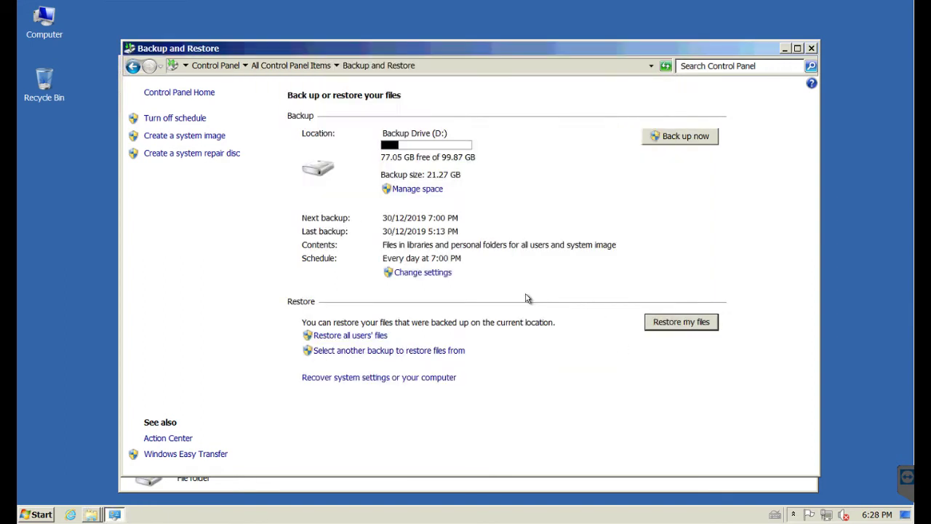
# - Browse the Users folder in the backup of C: through the restore for all users, then cancel without adding files
pyautogui.click(358, 339)
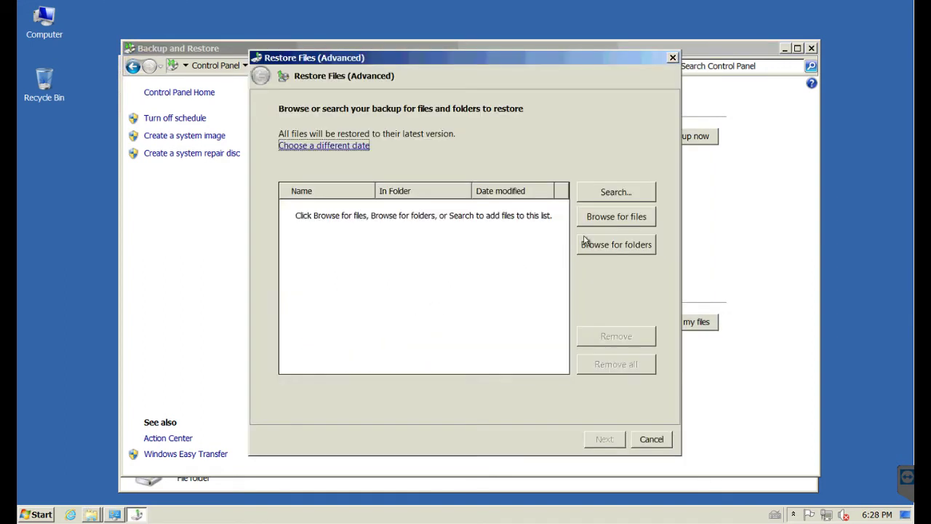
pyautogui.click(608, 222)
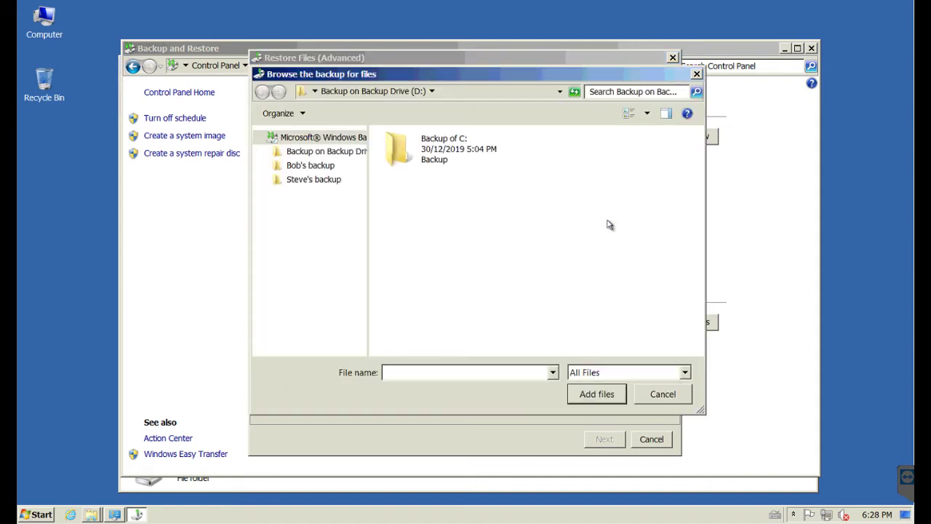
pyautogui.doubleClick(428, 166)
pyautogui.click(428, 164)
pyautogui.doubleClick(428, 164)
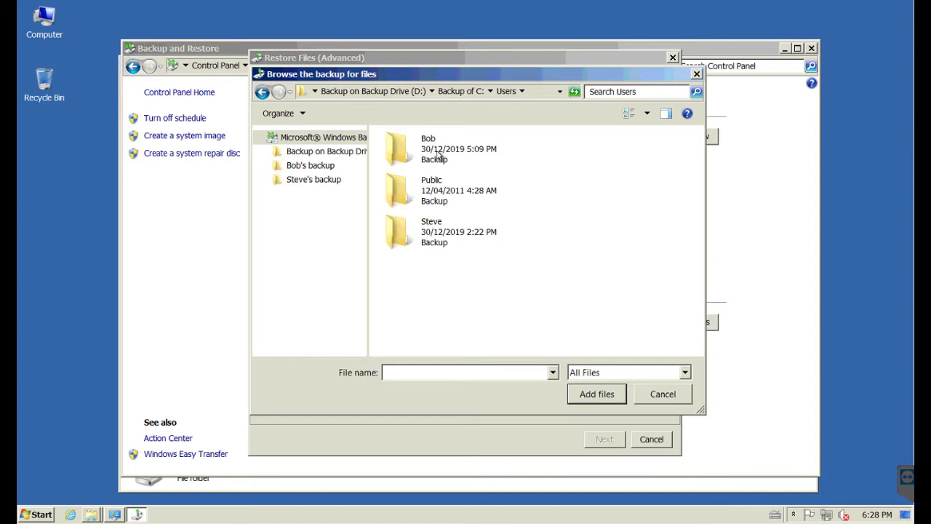
pyautogui.click(662, 395)
pyautogui.click(662, 440)
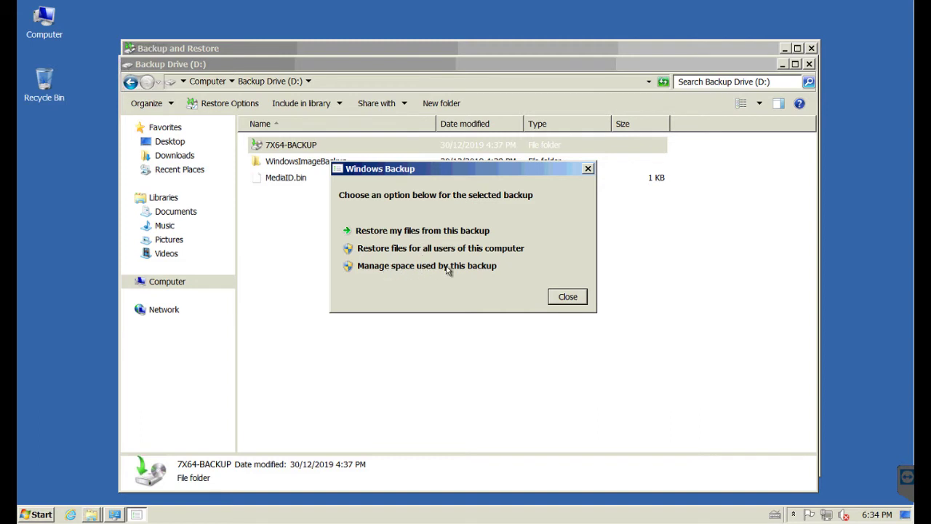
# - Dismiss the 7X64-BACKUP restore options, then review and refresh the backup disk space summary and view the data file backup periods
pyautogui.click(566, 297)
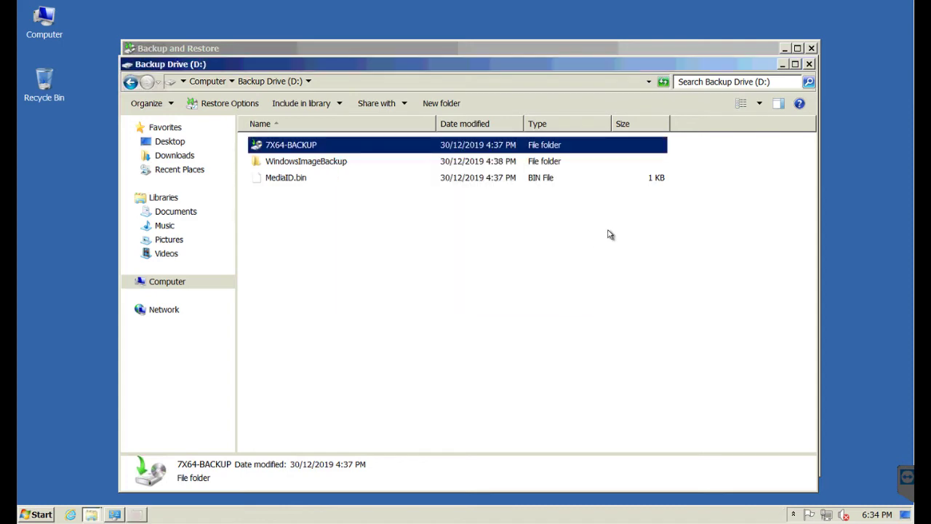
pyautogui.click(782, 65)
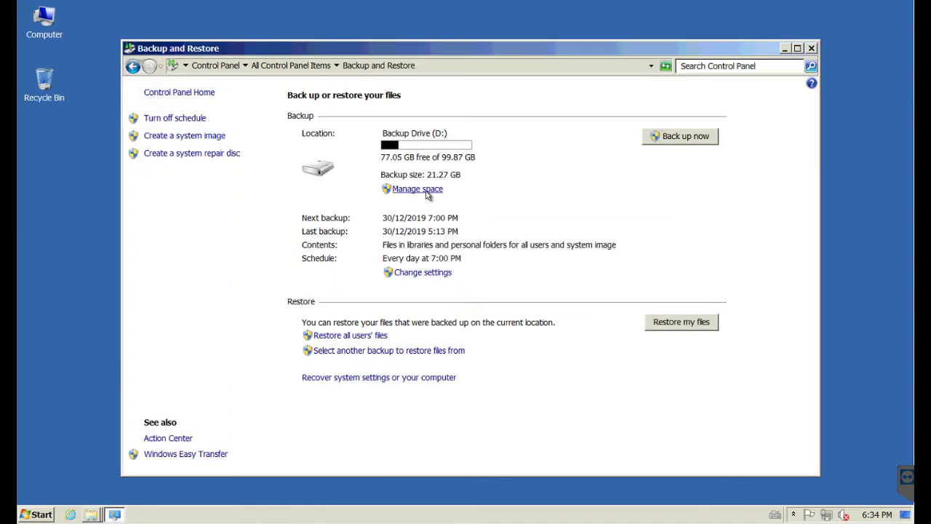
pyautogui.click(426, 192)
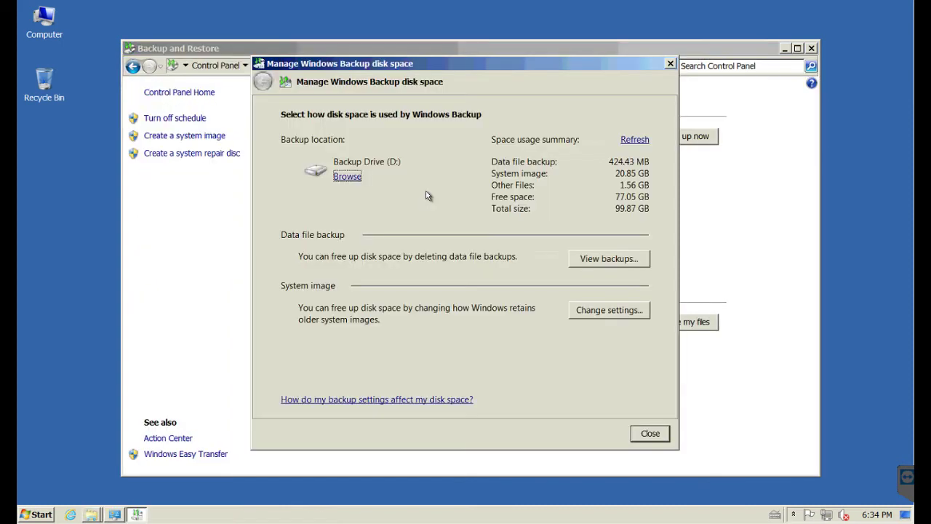
pyautogui.click(631, 138)
pyautogui.click(612, 262)
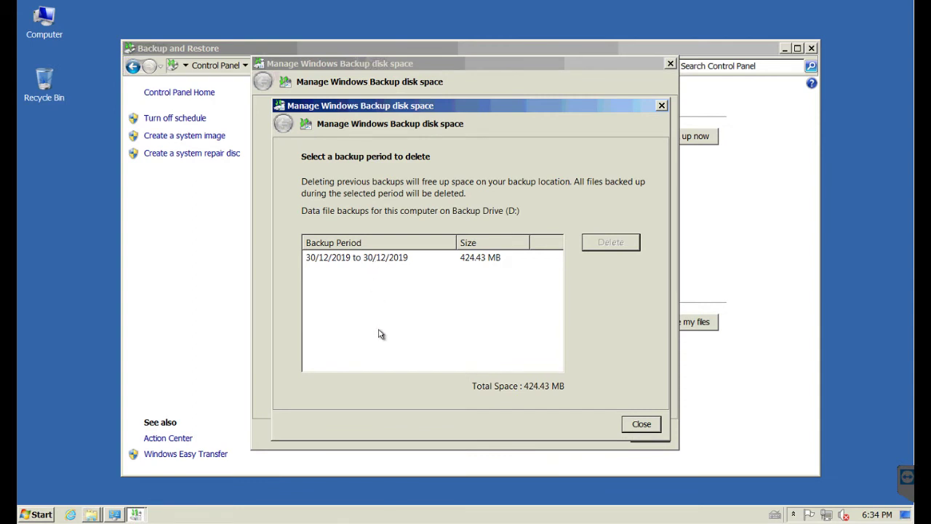
pyautogui.click(642, 424)
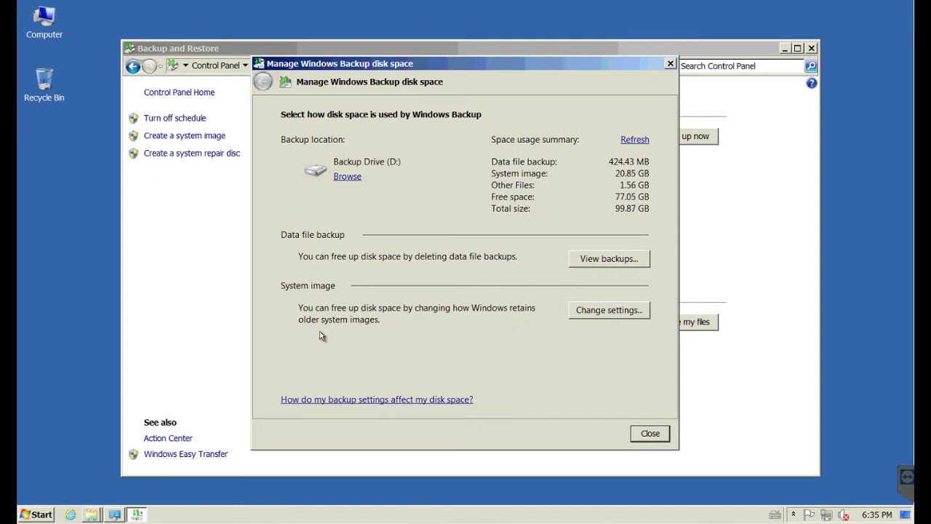
# - View the options for how Windows retains older system images, then cancel and close the disk space management
pyautogui.click(603, 311)
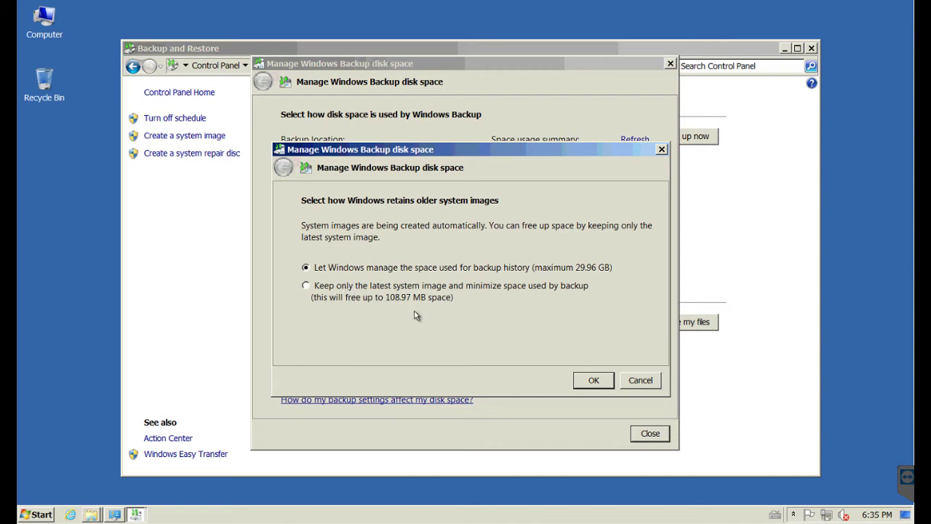
pyautogui.click(643, 387)
pyautogui.click(652, 436)
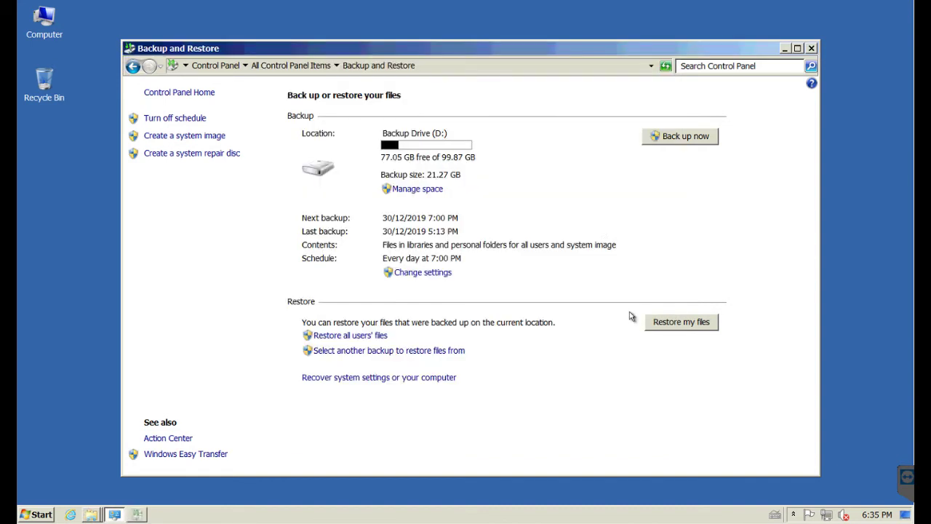
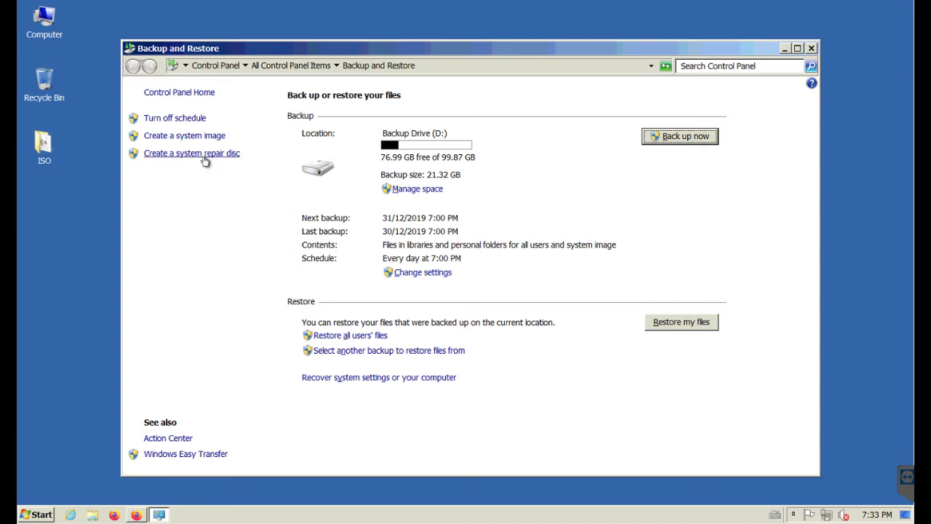
# - View the system repair disc creation options, cancel them, and look at the ASUS external DVD writer page in Firefox
pyautogui.click(216, 154)
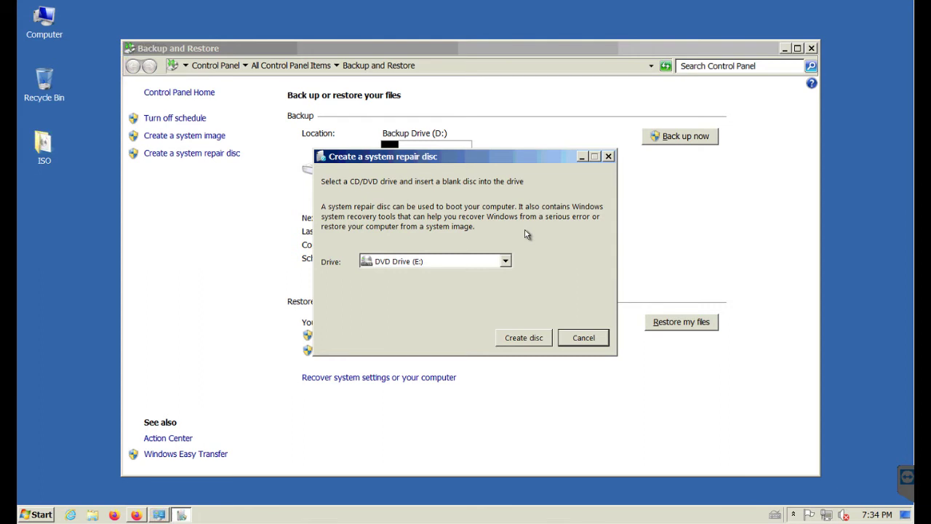
pyautogui.click(582, 338)
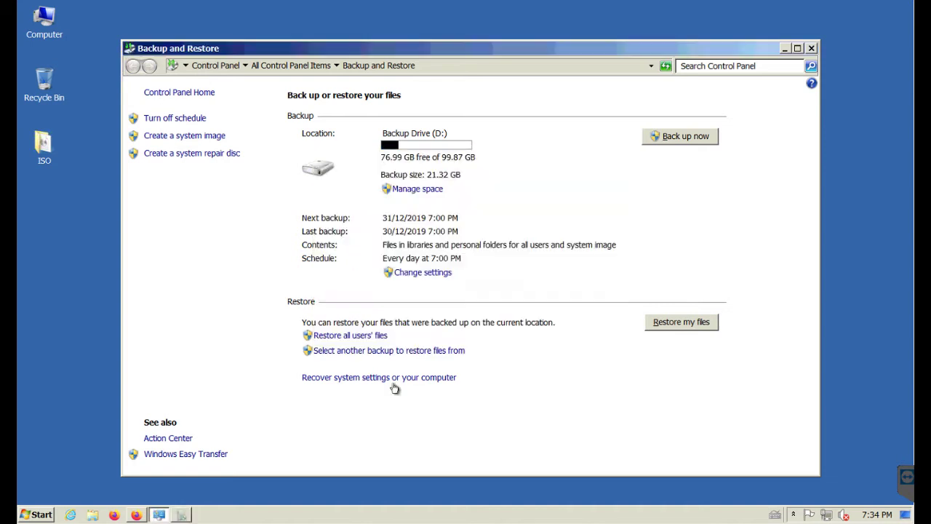
pyautogui.click(138, 515)
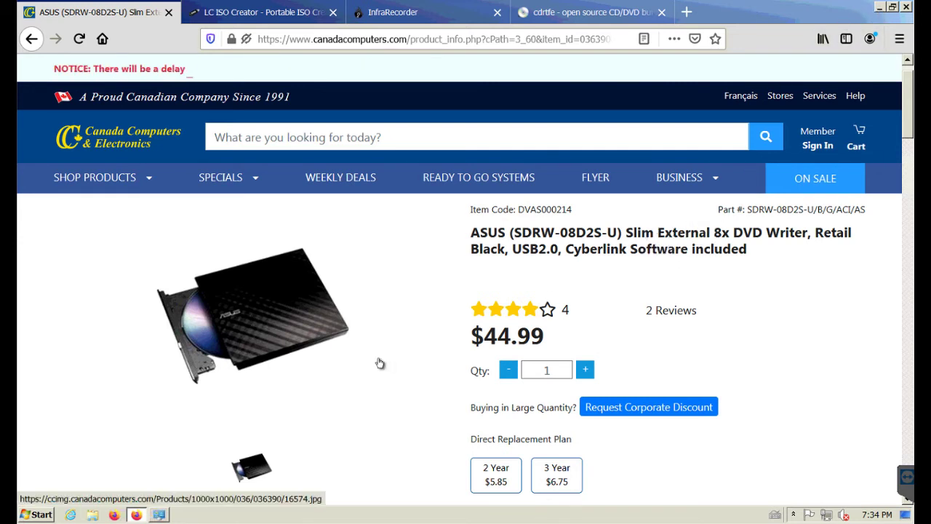
pyautogui.click(881, 7)
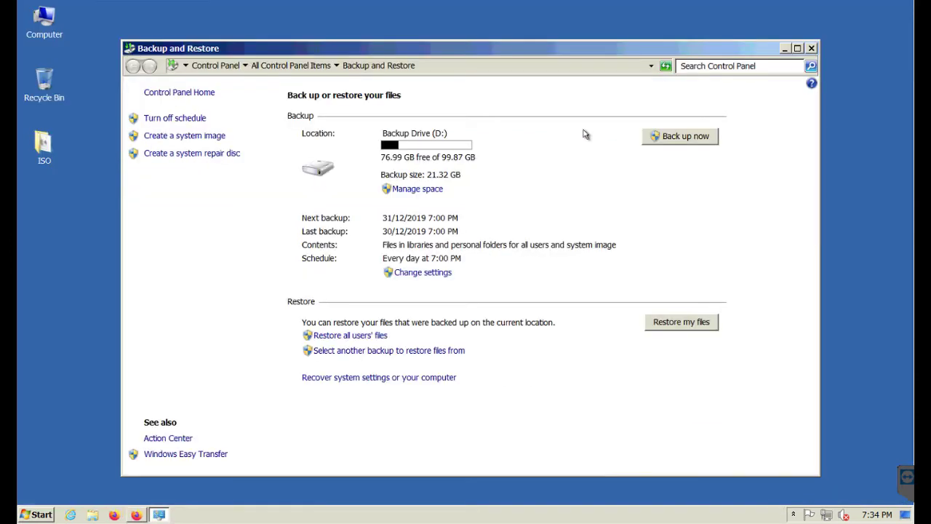
# - Check the properties and contents of the Windows 7 64-bit repair disc in DVD Drive (E:), then close the window
pyautogui.doubleClick(42, 26)
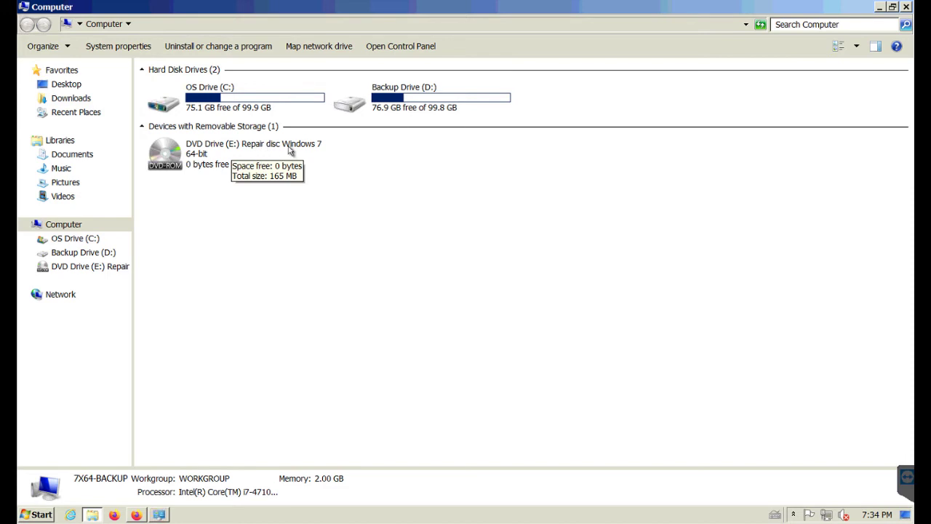
pyautogui.rightClick(246, 155)
pyautogui.click(289, 301)
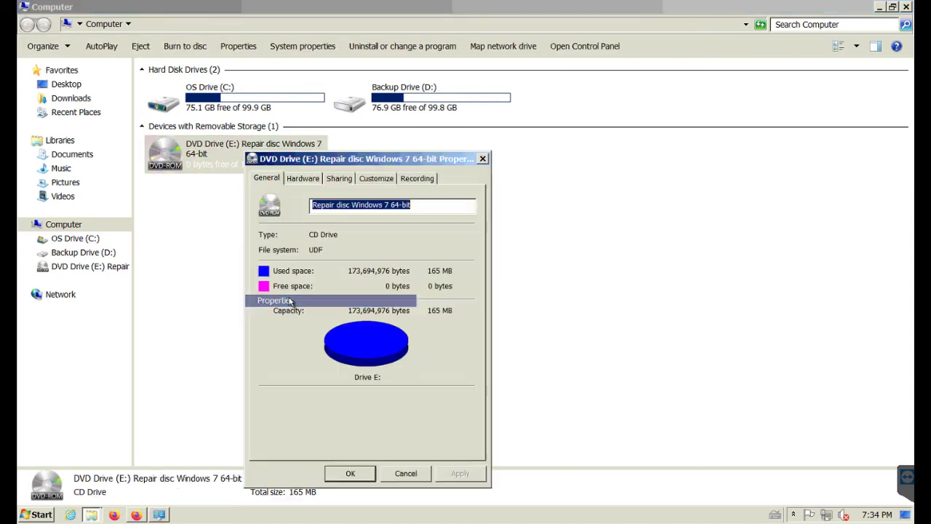
pyautogui.click(406, 474)
pyautogui.doubleClick(242, 146)
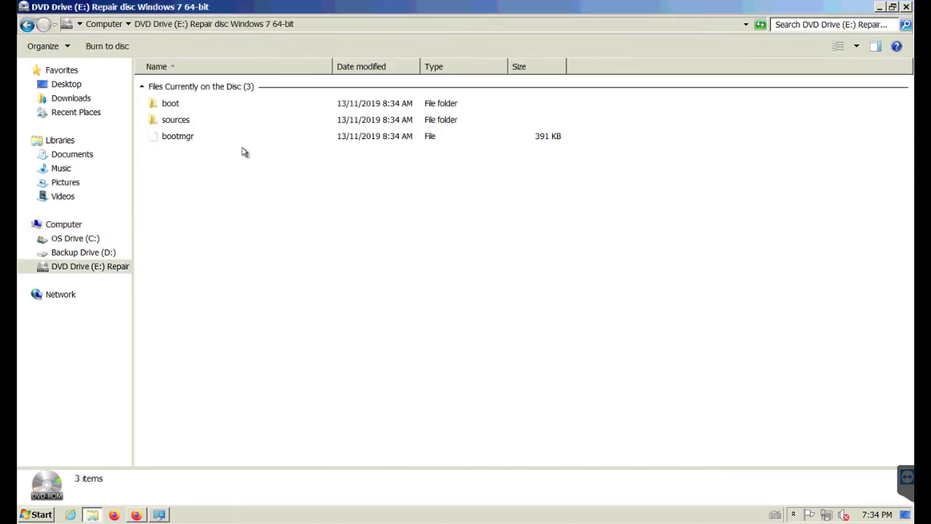
pyautogui.click(906, 8)
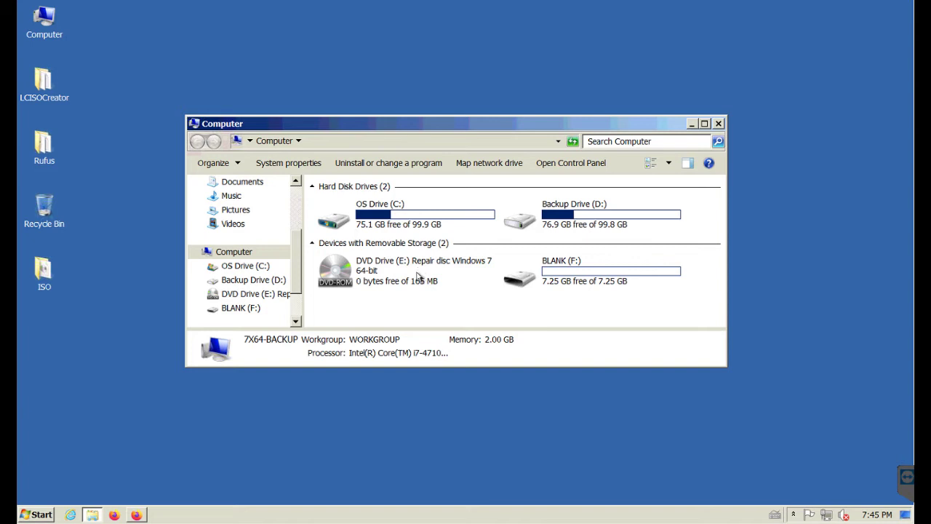
# - Look over the LC ISO Creator, InfraRecorder and cdrtfe web pages in Firefox, then minimize the browser
pyautogui.click(136, 514)
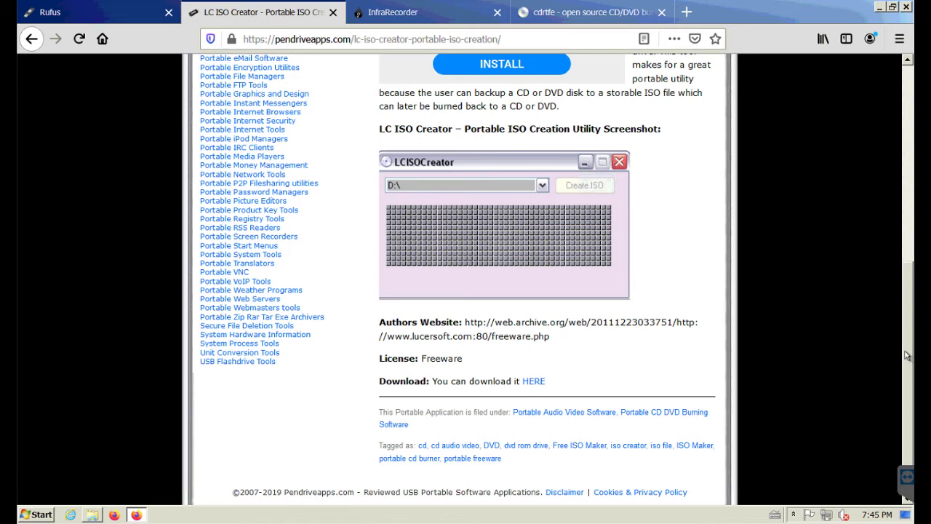
pyautogui.click(415, 13)
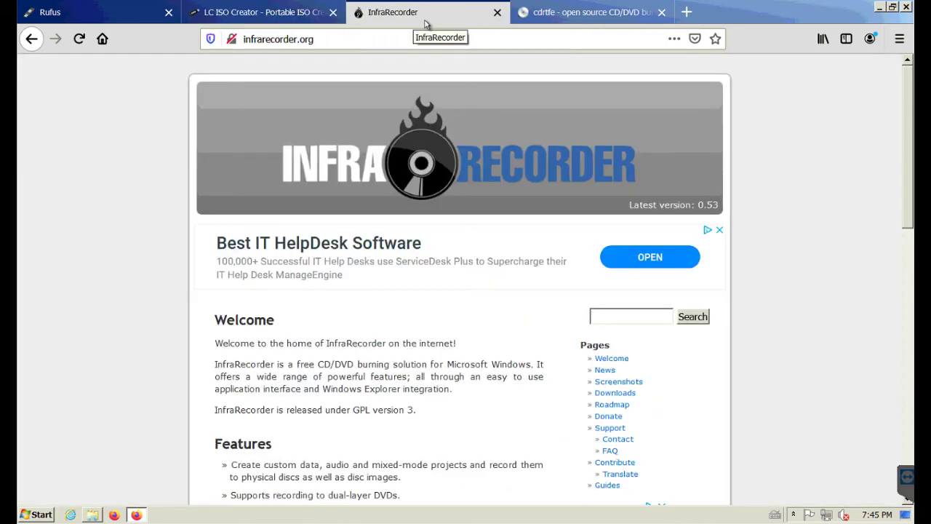
pyautogui.click(577, 15)
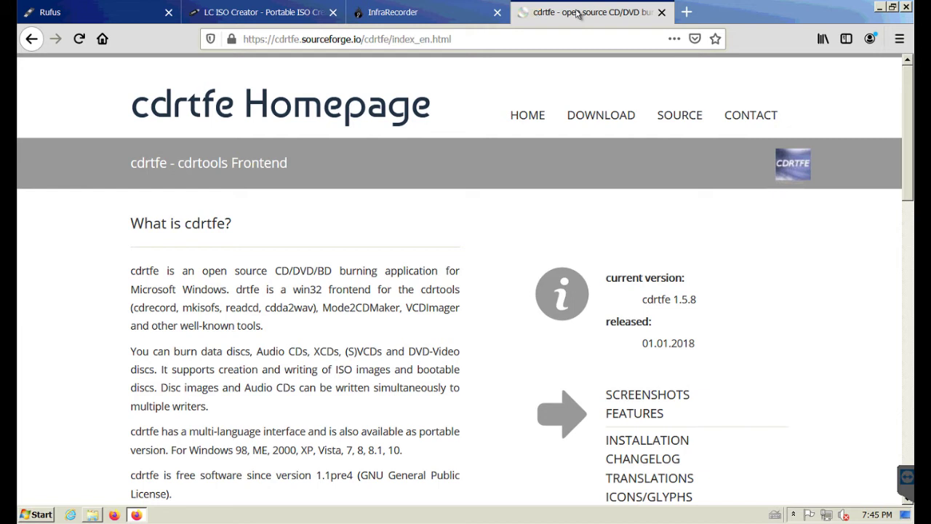
pyautogui.click(880, 6)
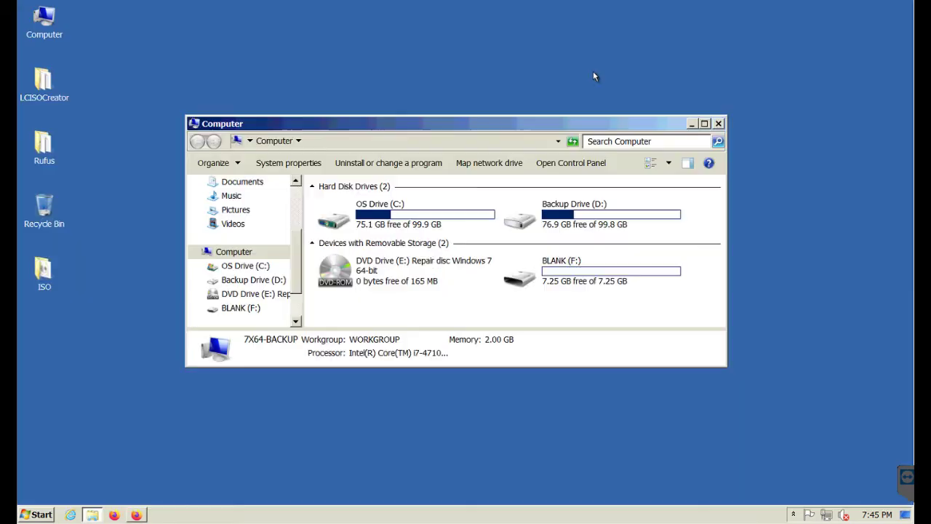
# - Launch LCISOCreator.exe from the desktop's LCISOCreator folder and select the Windows 7 64-bit repair disc on E:\ as the source
pyautogui.doubleClick(44, 86)
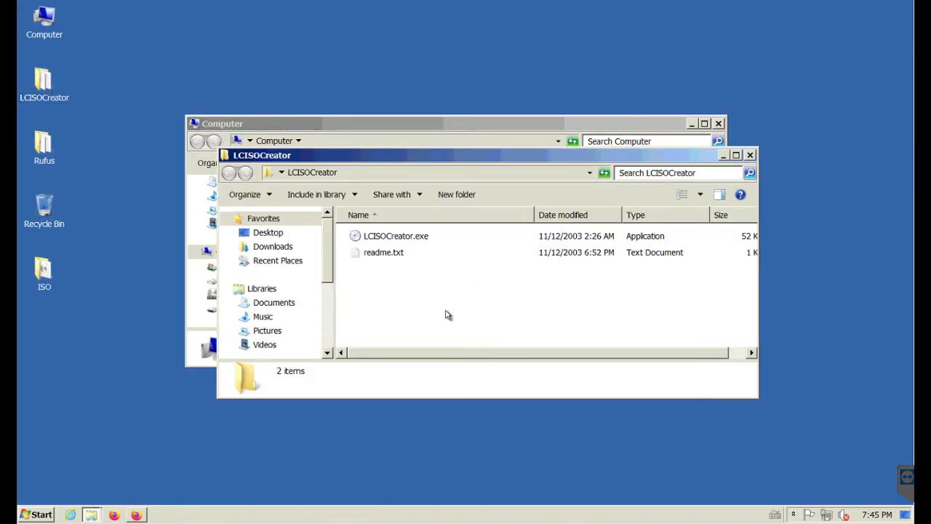
pyautogui.moveTo(456, 354); pyautogui.dragTo(398, 351)
pyautogui.doubleClick(384, 242)
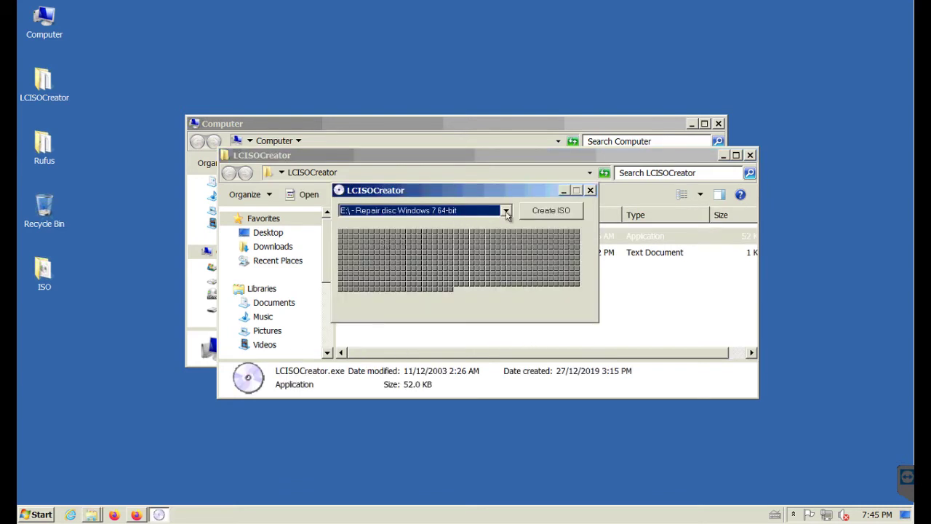
pyautogui.click(506, 211)
pyautogui.click(480, 223)
# - Create an ISO of the repair disc on the desktop with the file name 7, then close LCISOCreator
pyautogui.click(547, 215)
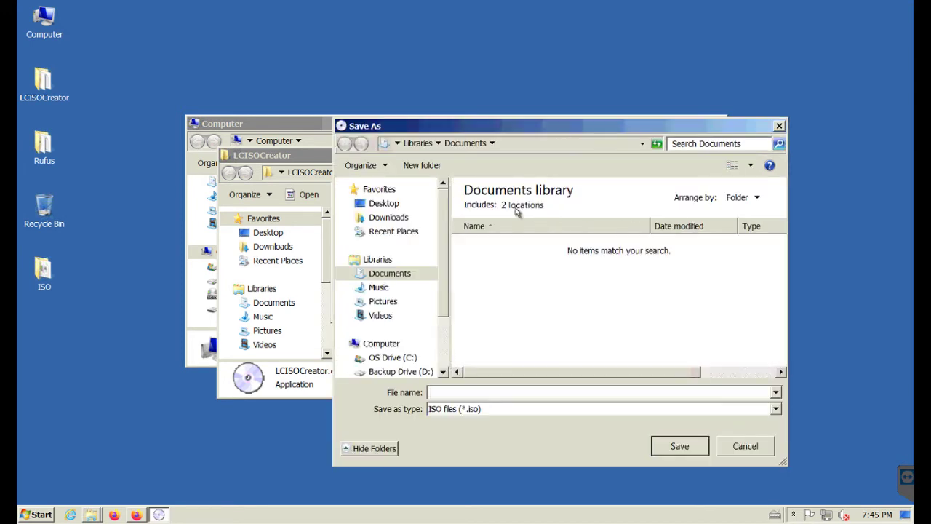
pyautogui.click(384, 203)
pyautogui.click(451, 390)
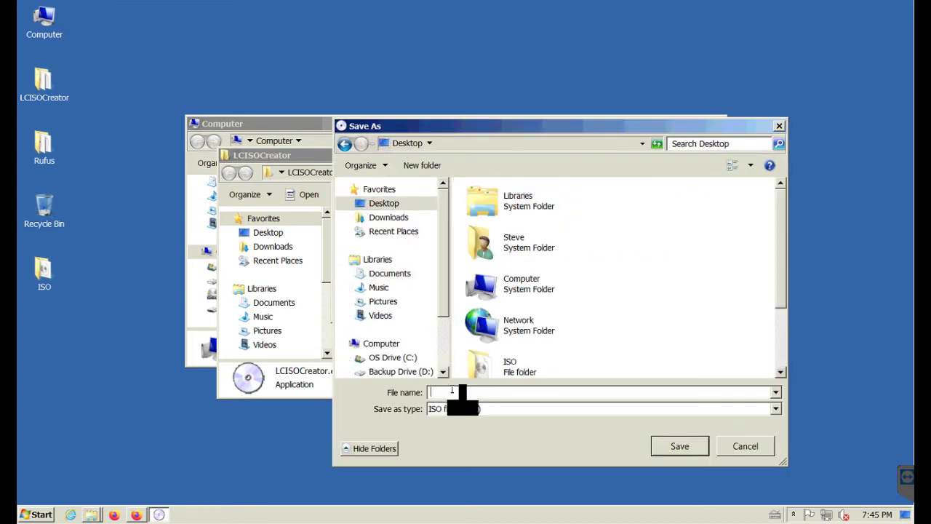
pyautogui.write('7')
pyautogui.click(667, 446)
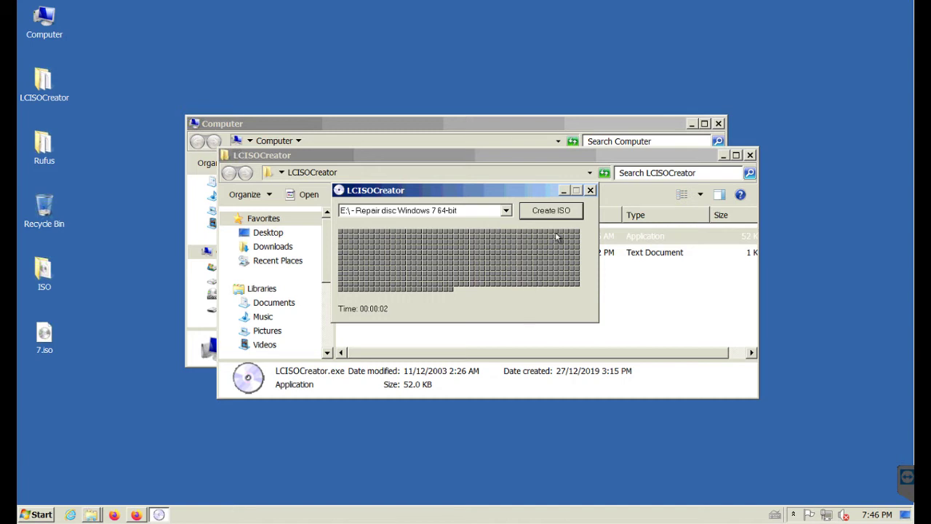
pyautogui.click(590, 190)
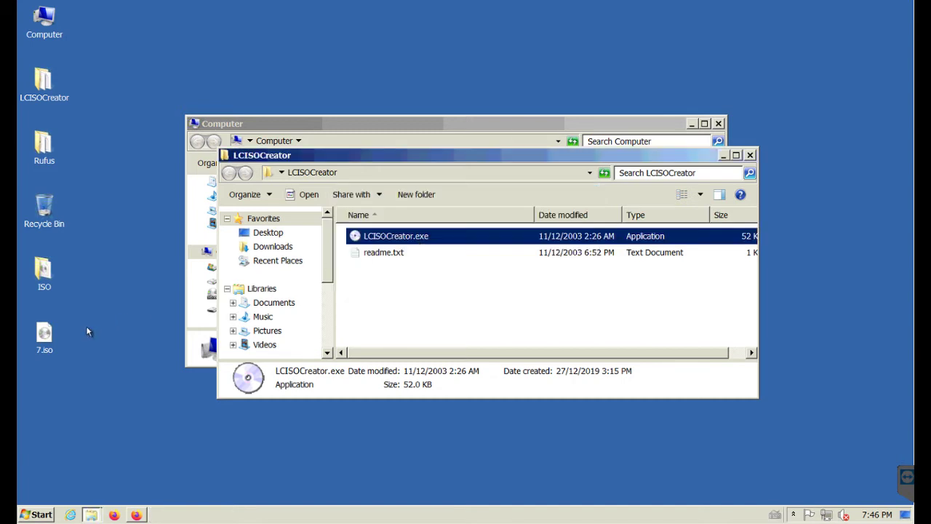
# - Check the properties of 7.iso on the desktop, close the LCISOCreator and Computer windows, and open the ISO folder
pyautogui.rightClick(46, 340)
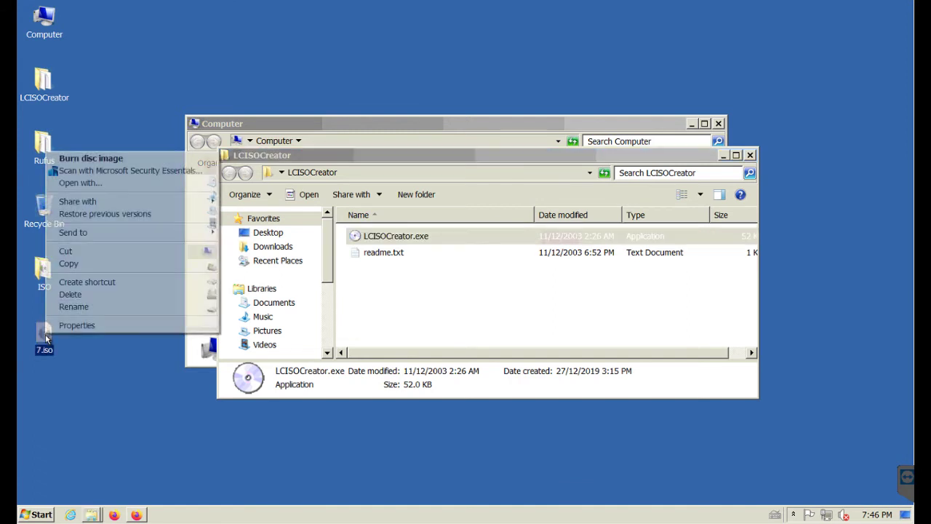
pyautogui.click(110, 327)
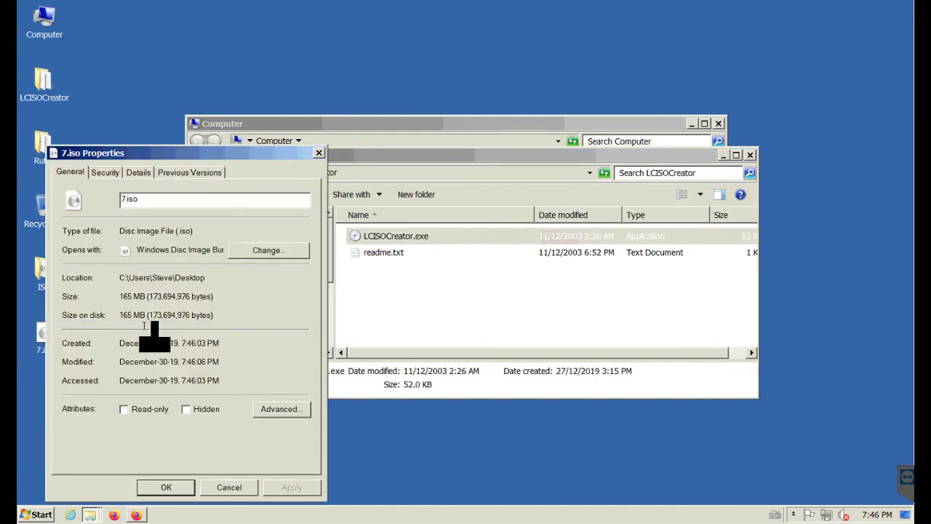
pyautogui.click(230, 489)
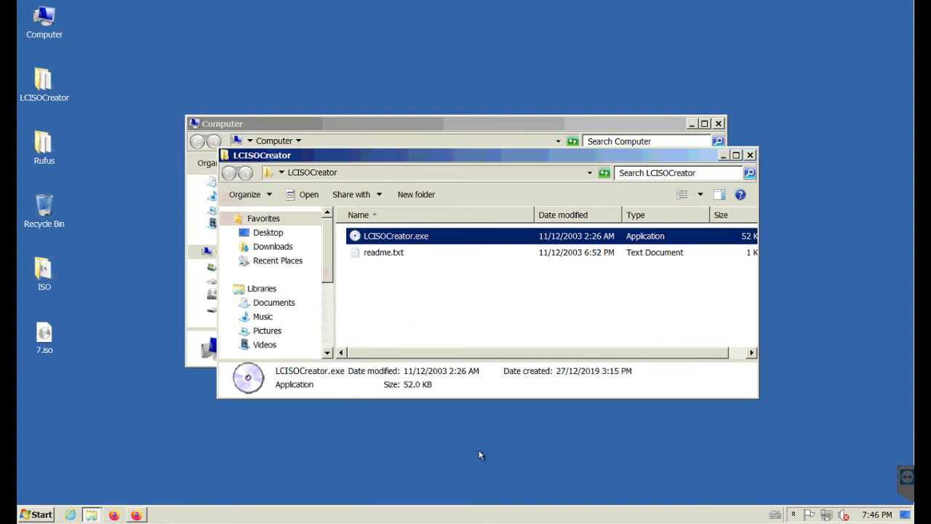
pyautogui.click(751, 156)
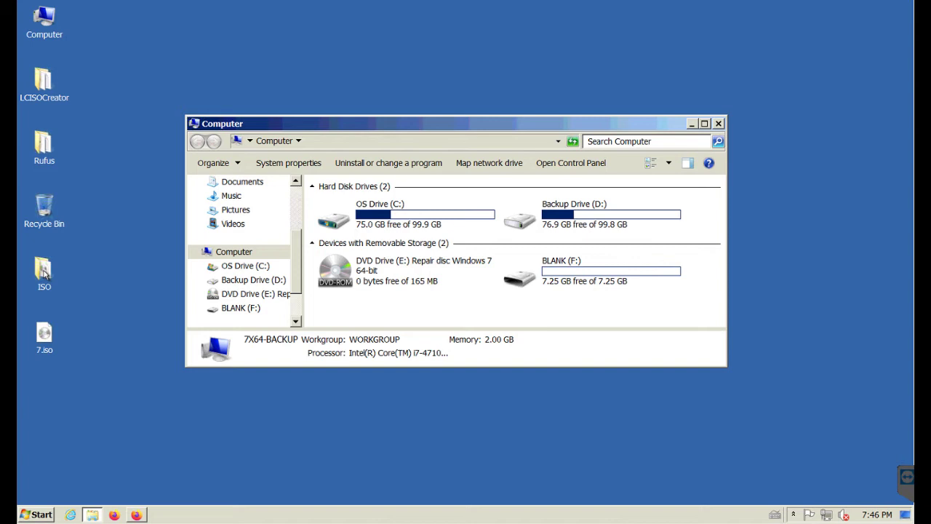
pyautogui.click(718, 124)
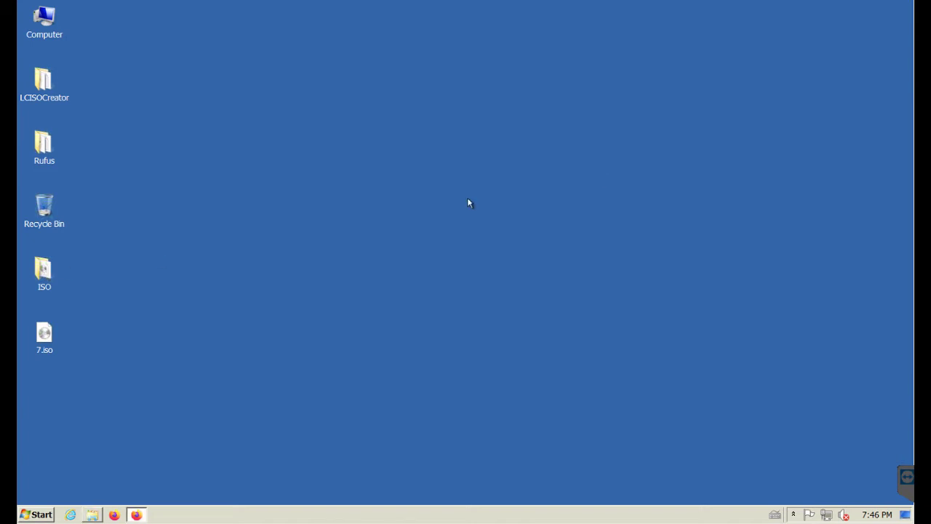
pyautogui.doubleClick(53, 274)
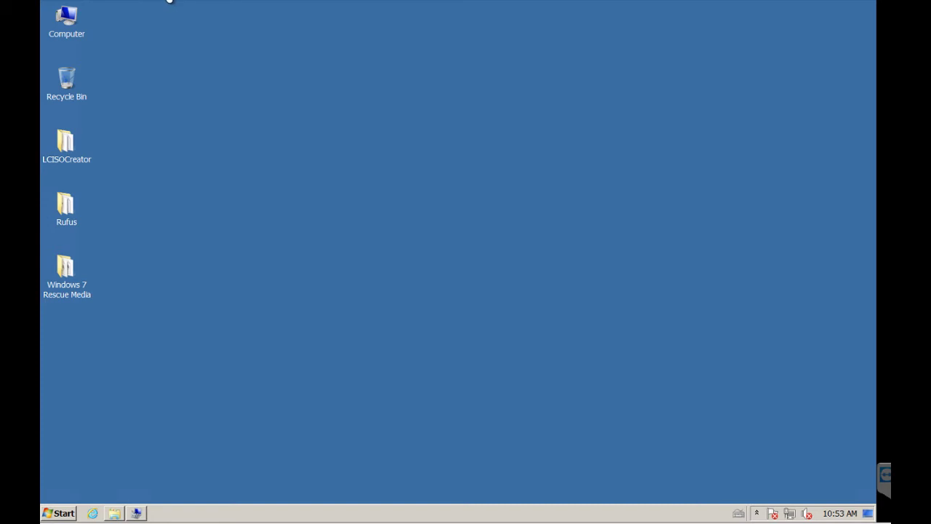
# - Review the disk partition layout in Disk Management on both Windows 7 machines, then minimize Computer Management
pyautogui.click(176, 4)
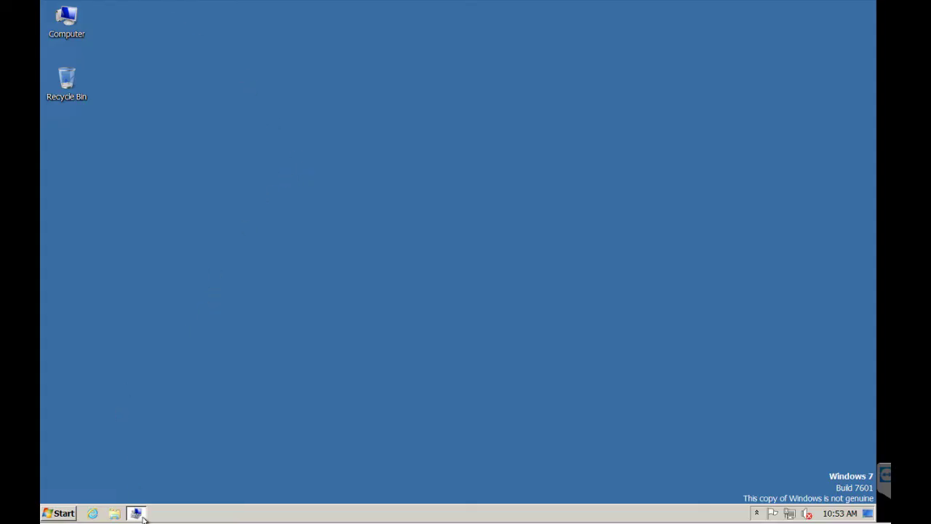
pyautogui.moveTo(143, 515)
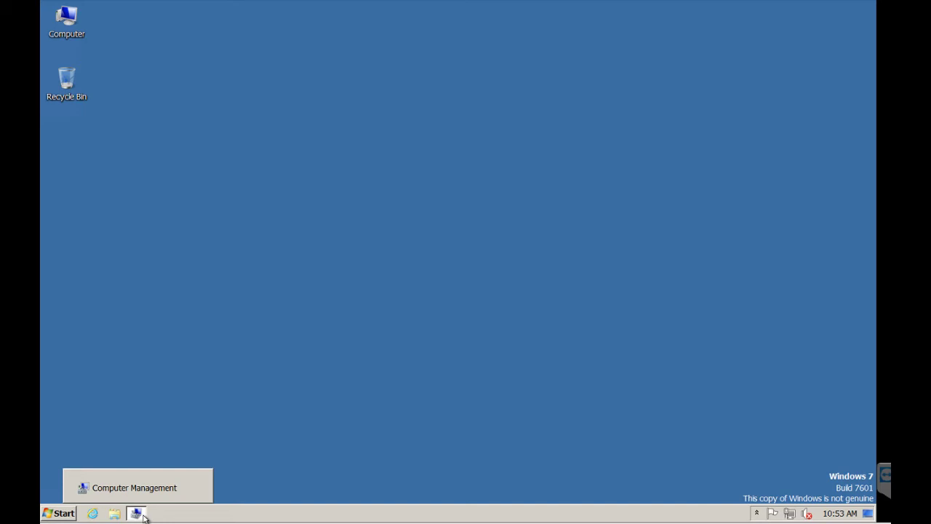
pyautogui.click(140, 513)
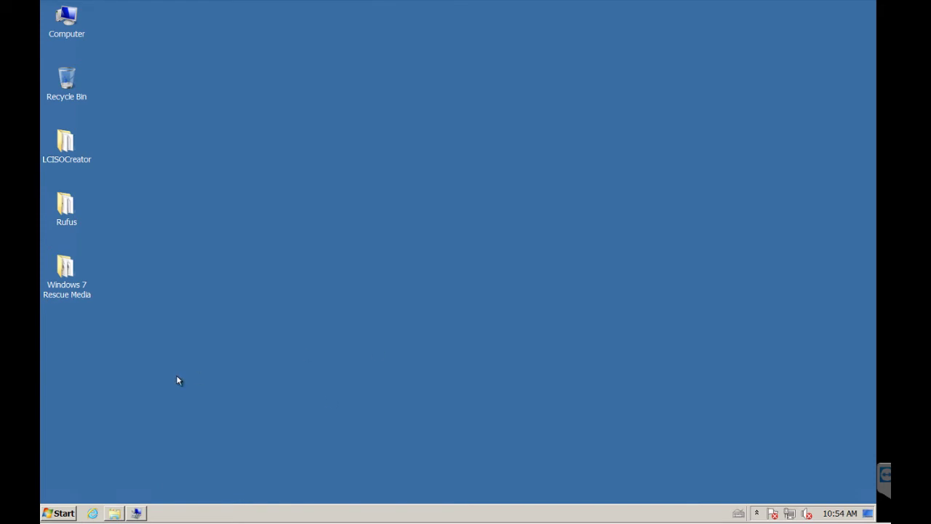
pyautogui.click(135, 513)
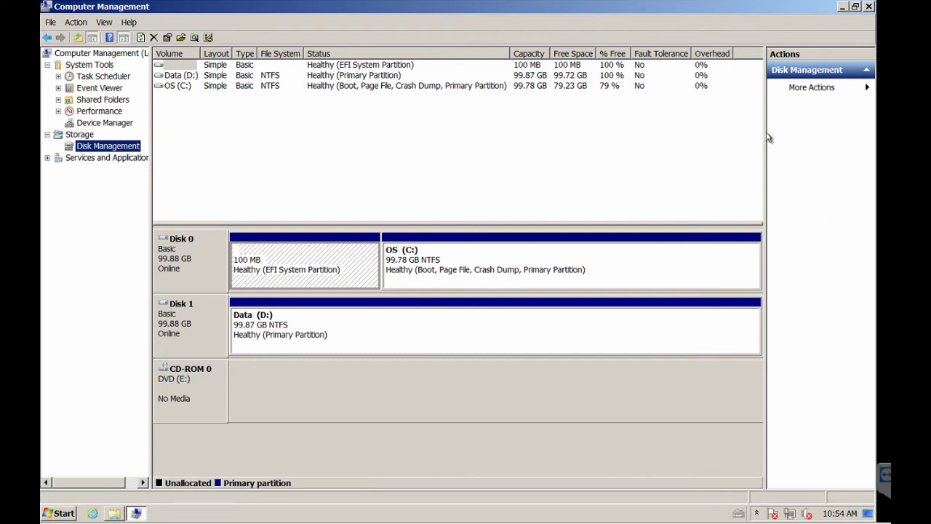
pyautogui.click(843, 6)
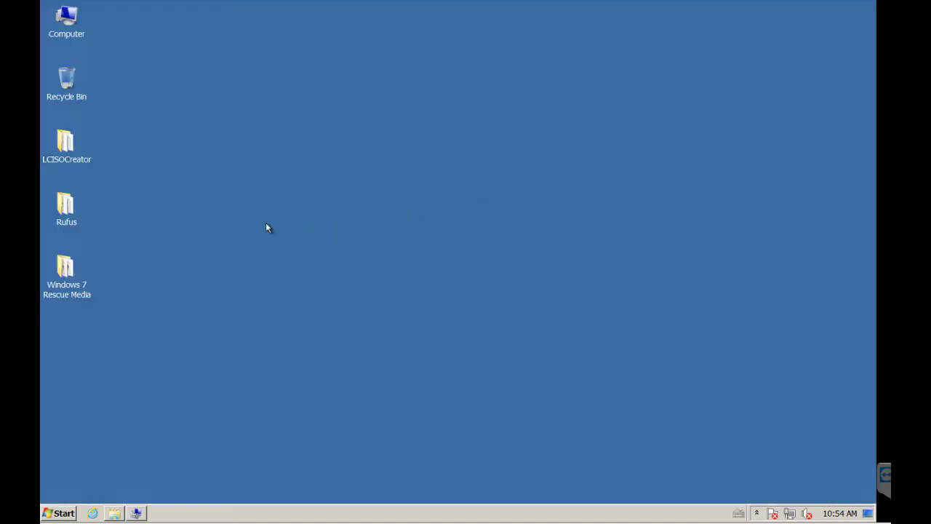
# - Look over the ISO files in the Windows 7 Rescue Media folder and the contents of 7 x64 Rescue BIOS.iso, then close the folder
pyautogui.doubleClick(75, 278)
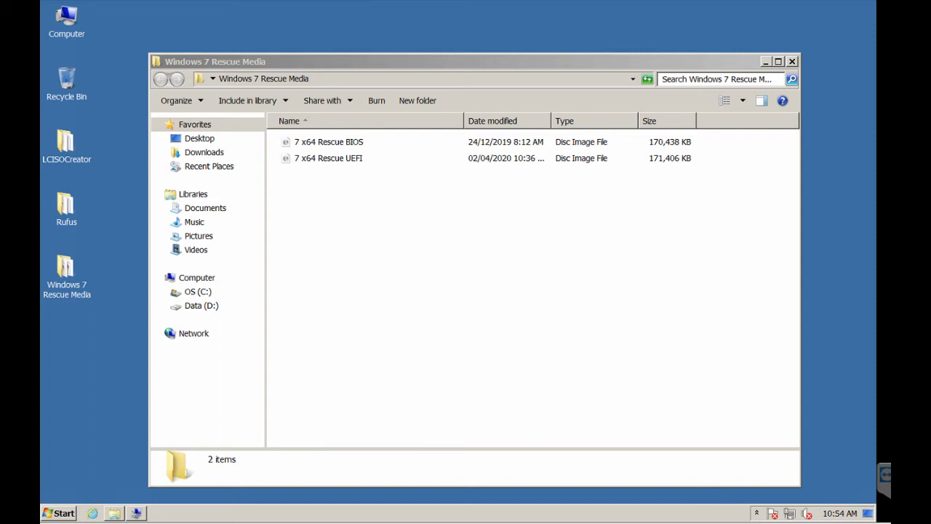
pyautogui.click(99, 499)
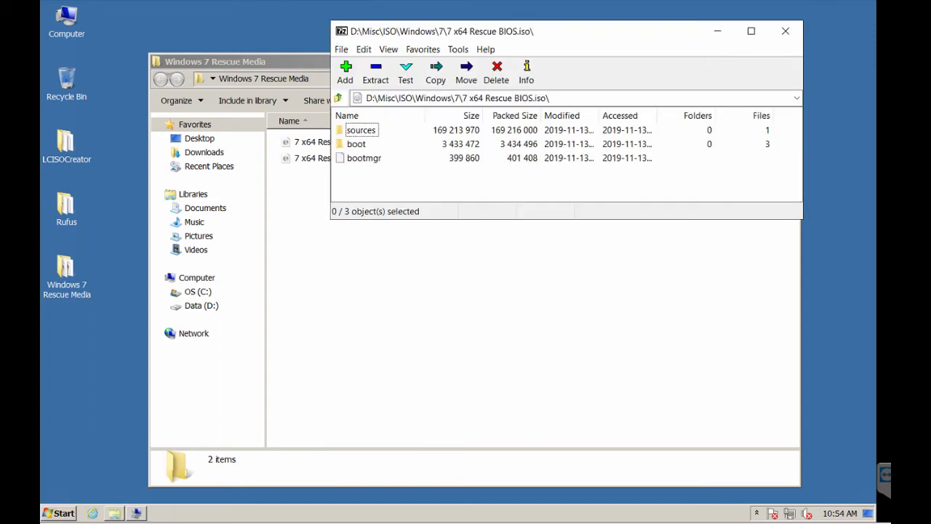
pyautogui.click(100, 498)
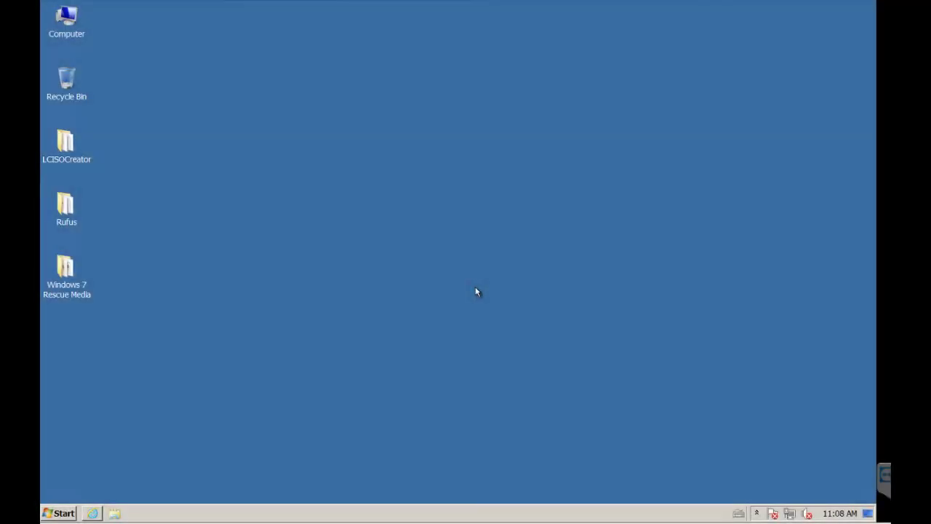
pyautogui.doubleClick(69, 284)
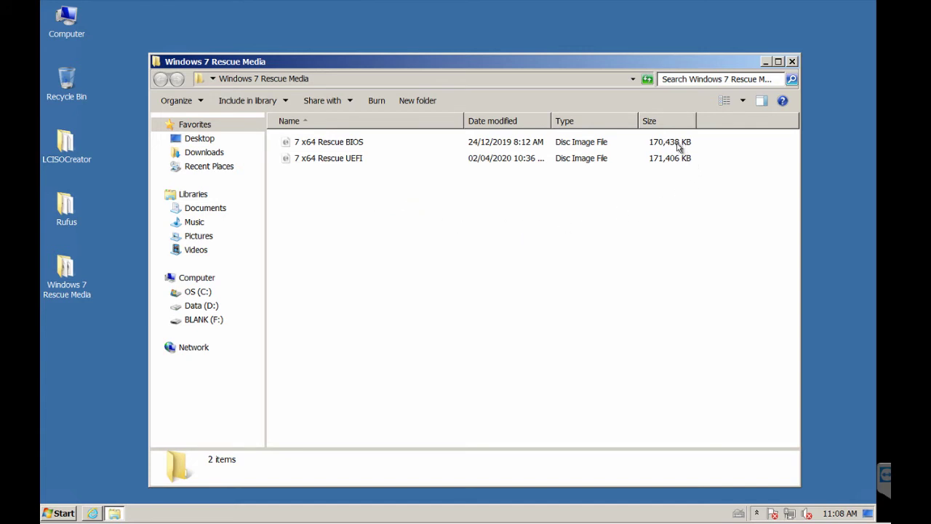
pyautogui.click(792, 61)
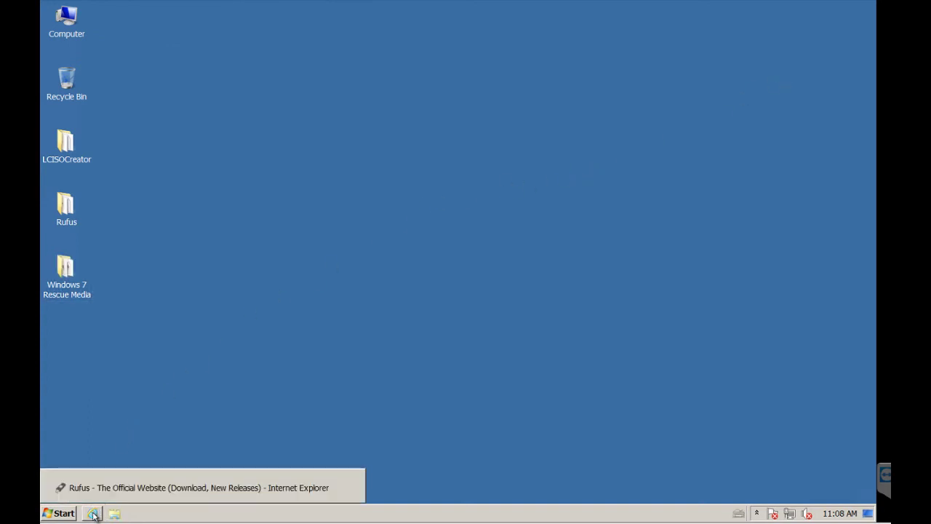
# - Look over the official Rufus website in Internet Explorer, then minimize the browser
pyautogui.click(109, 489)
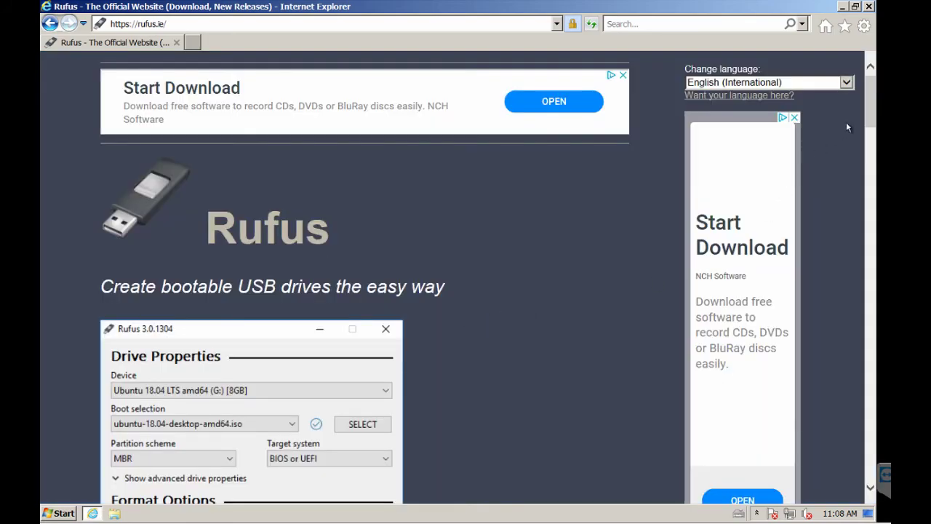
pyautogui.moveTo(871, 109); pyautogui.dragTo(871, 122)
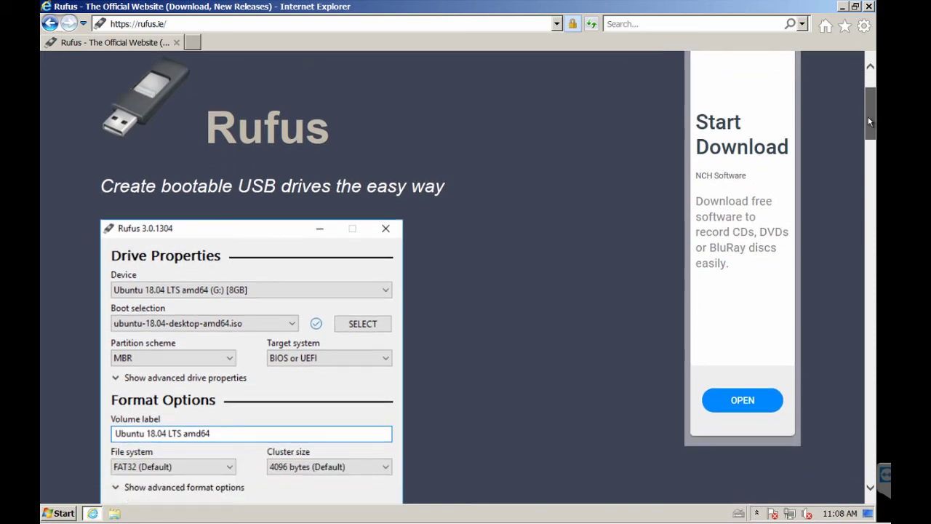
pyautogui.click(842, 6)
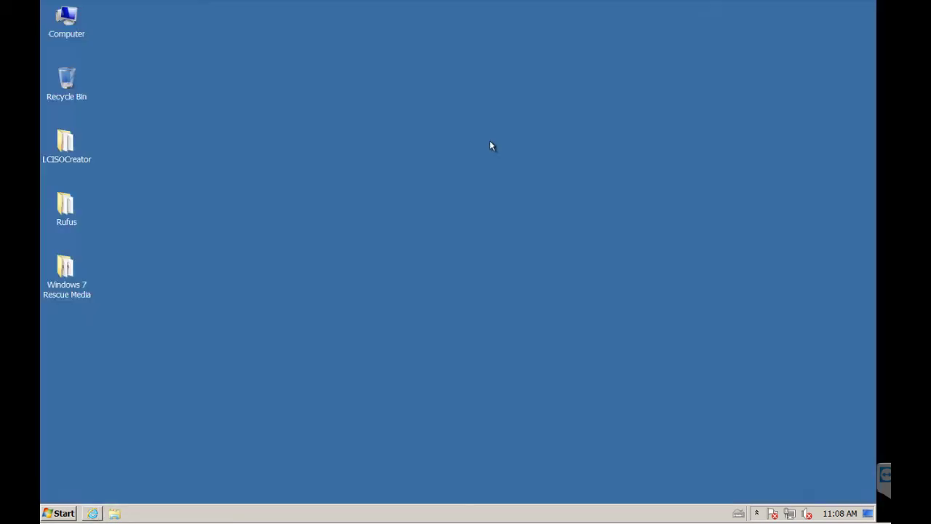
# - Launch rufus-3.8p from the desktop's Rufus folder and allow it to make changes to the computer
pyautogui.doubleClick(76, 206)
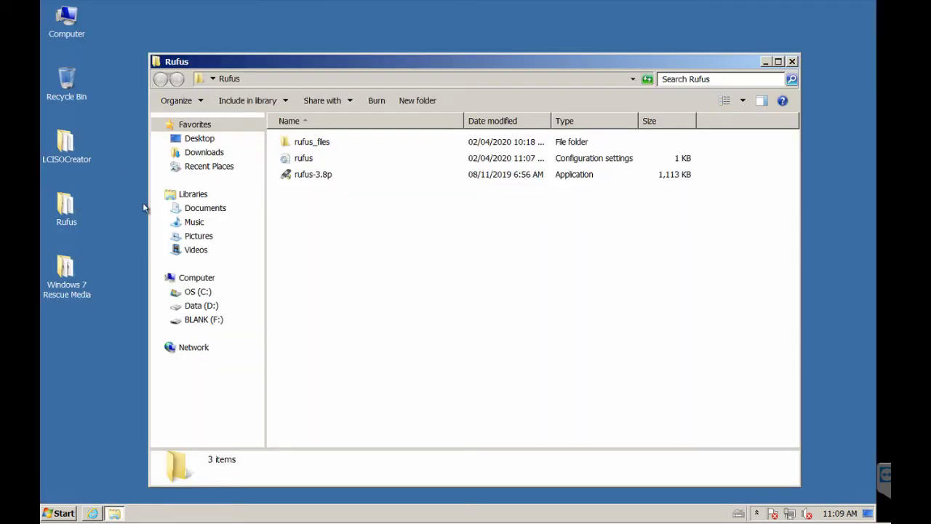
pyautogui.click(314, 177)
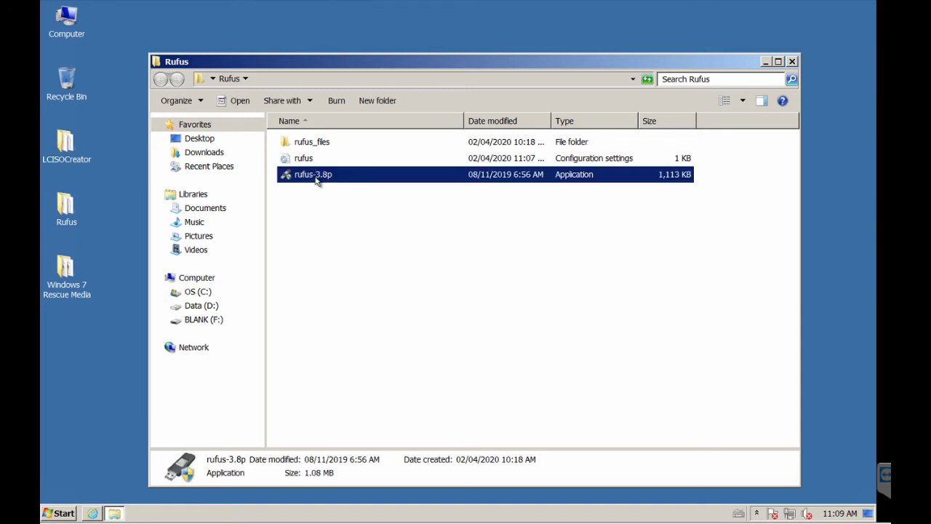
pyautogui.doubleClick(318, 181)
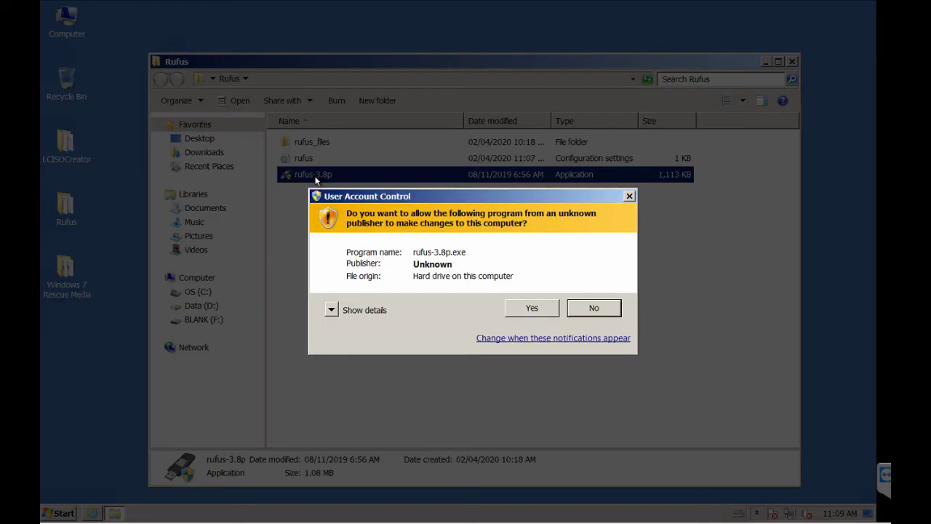
pyautogui.click(519, 308)
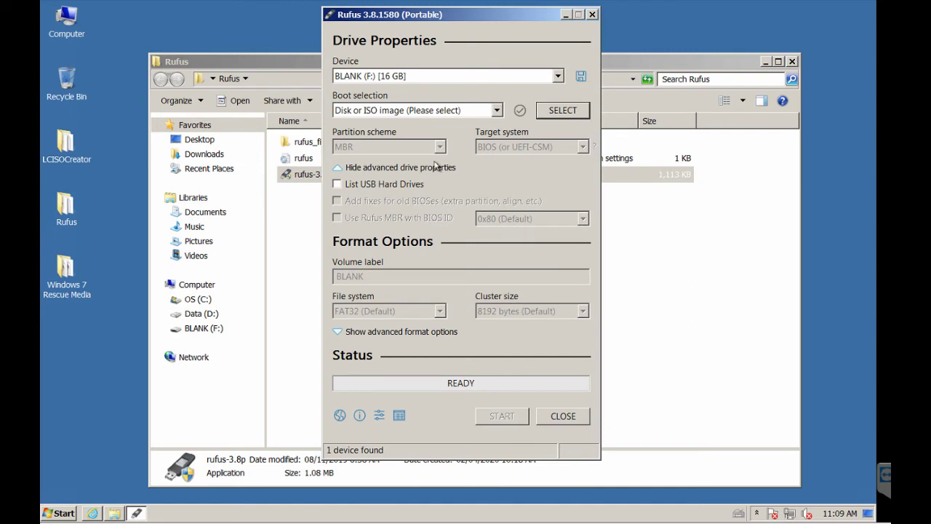
# - Quick-format the BLANK (F:) drive as FAT32 with 8192-byte allocation units and the volume label BLANK, then close the Computer window
pyautogui.click(61, 25)
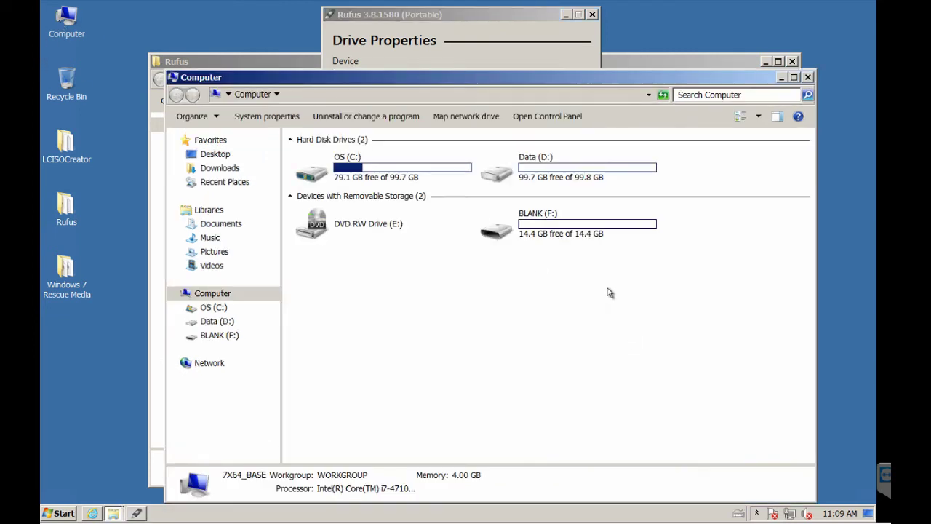
pyautogui.click(547, 232)
pyautogui.rightClick(545, 230)
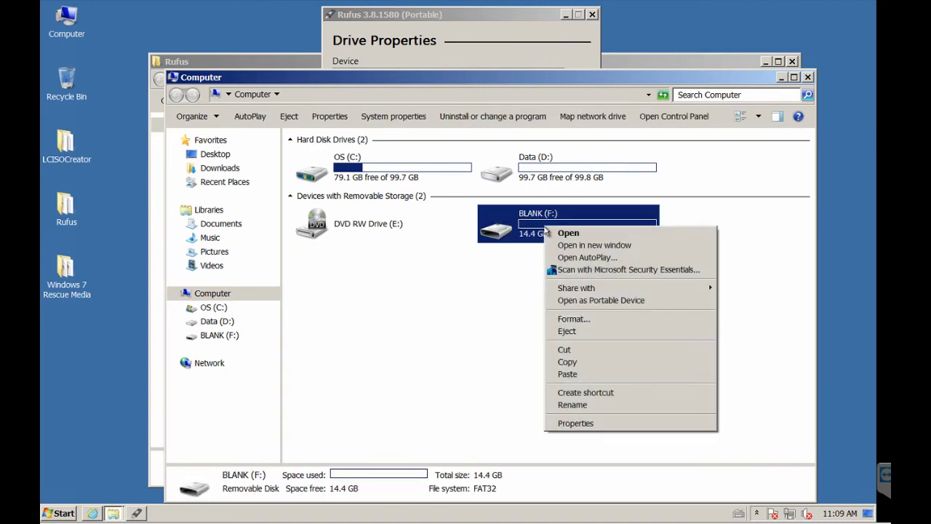
pyautogui.click(579, 324)
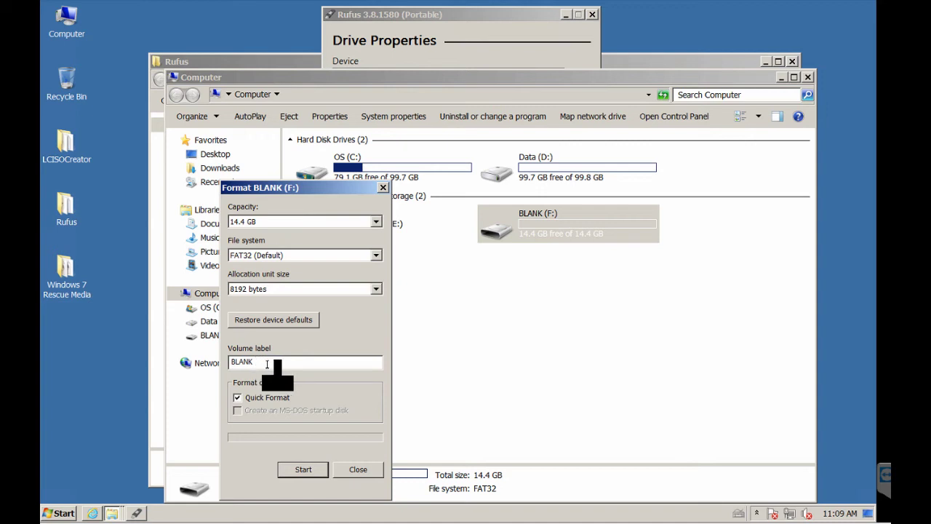
pyautogui.click(298, 474)
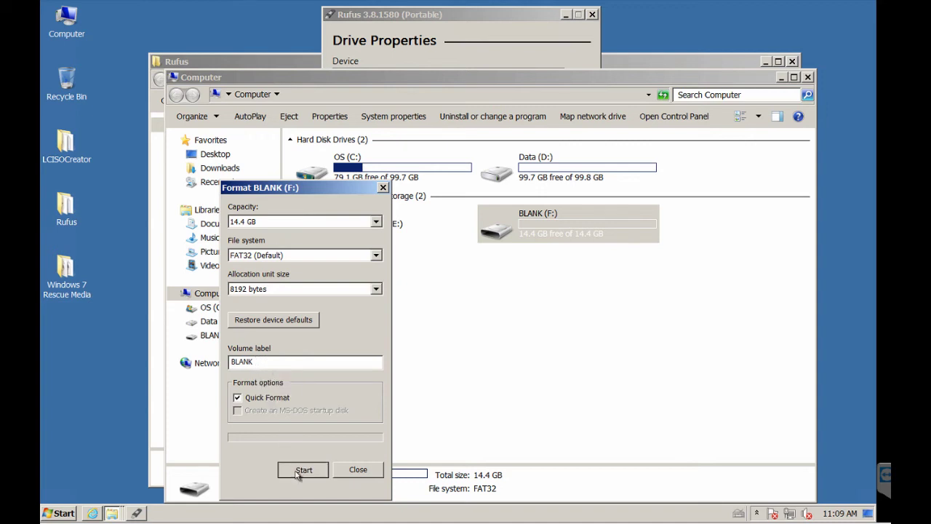
pyautogui.click(512, 266)
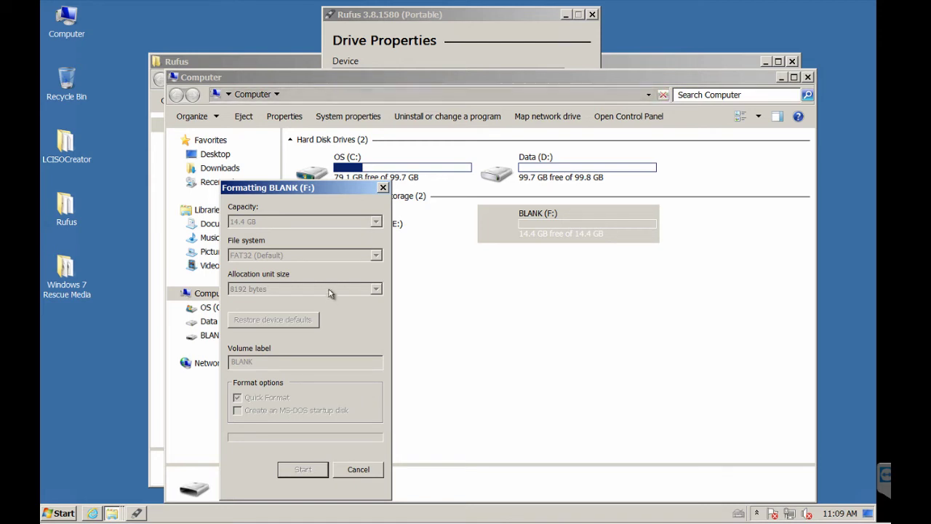
pyautogui.click(566, 262)
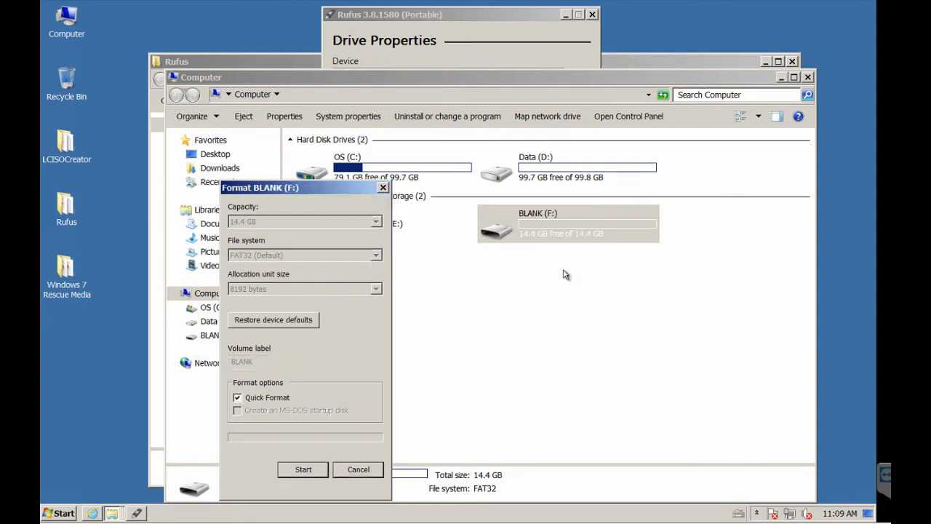
pyautogui.click(358, 469)
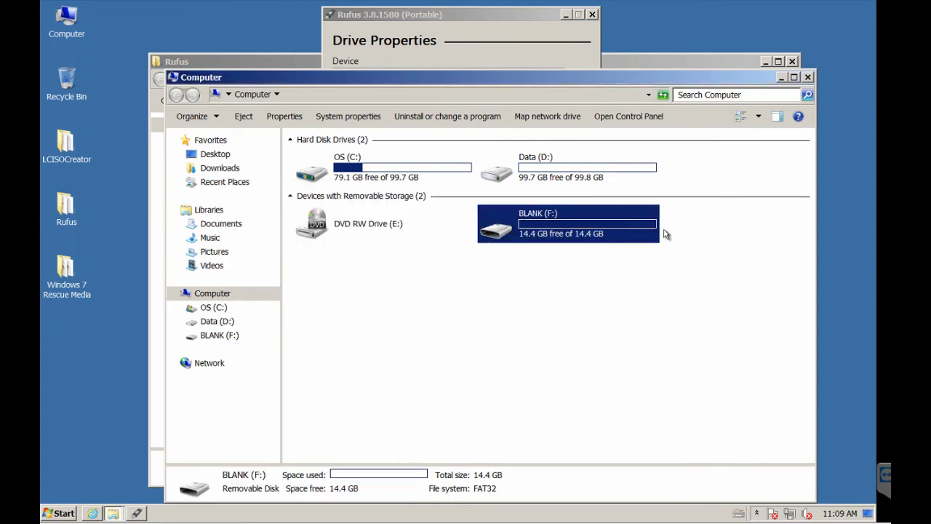
pyautogui.click(808, 77)
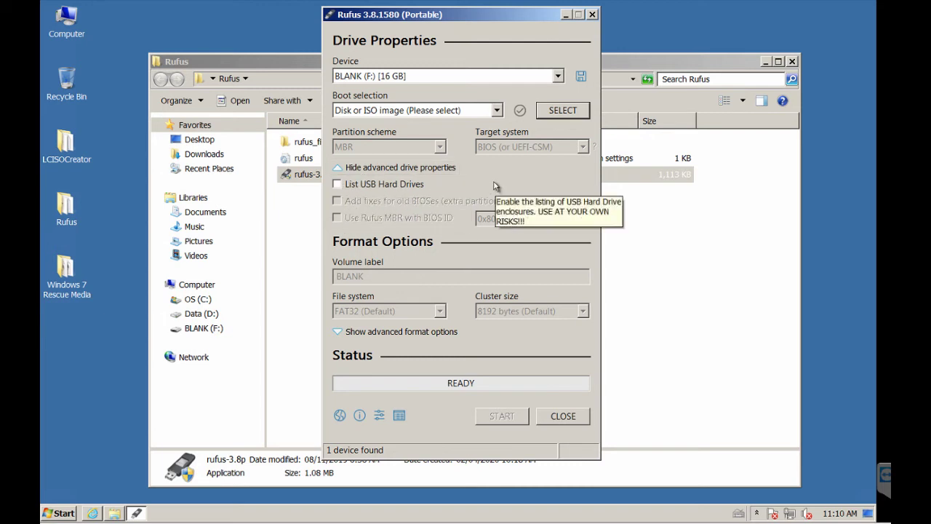
# - Keep BLANK (F:) as the target device in Rufus and load 7 x64 Rescue BIOS.iso as the boot image
pyautogui.click(556, 77)
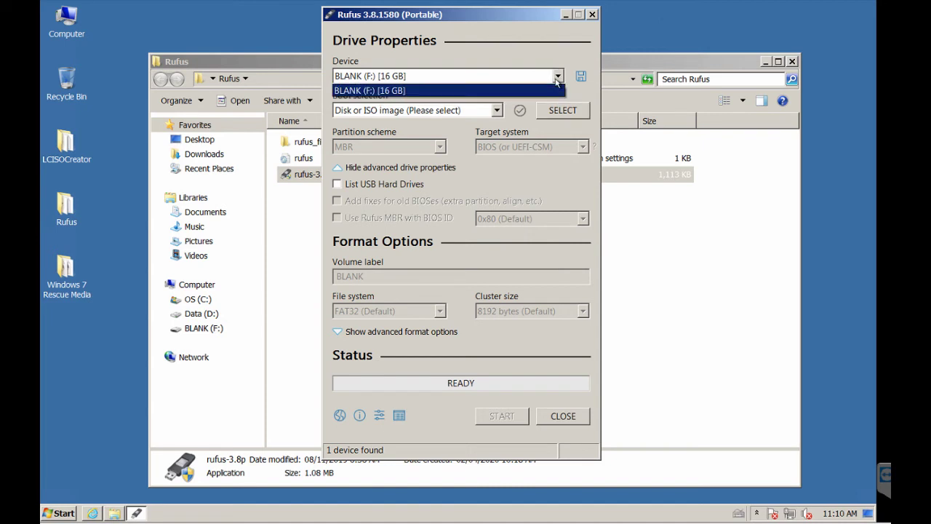
pyautogui.click(550, 76)
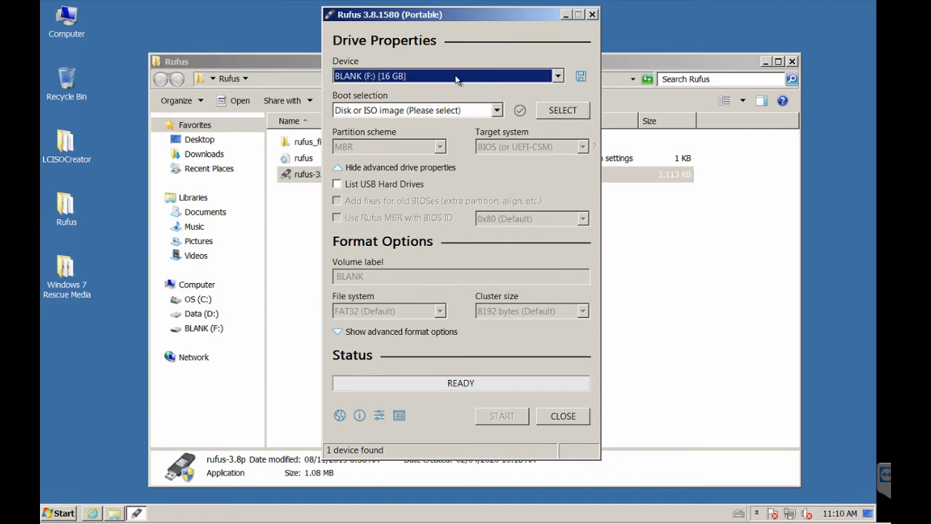
pyautogui.click(573, 115)
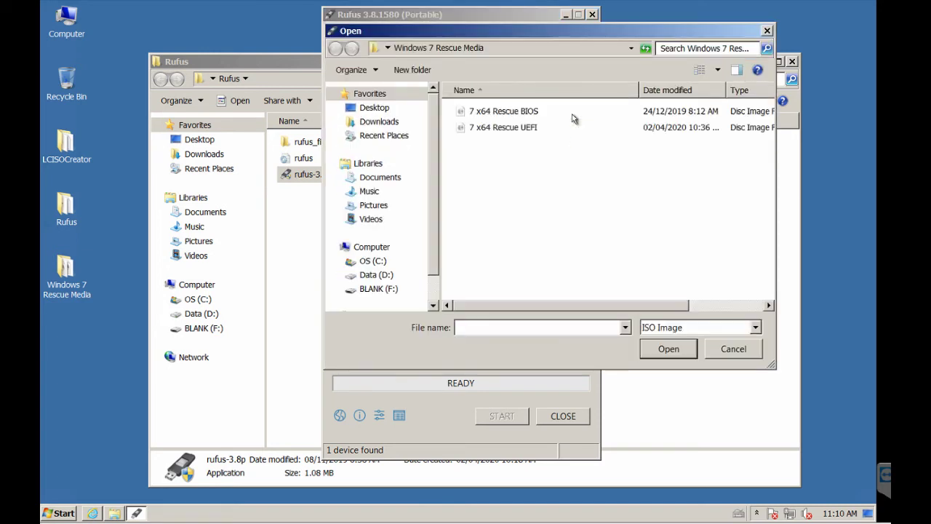
pyautogui.moveTo(558, 34); pyautogui.dragTo(425, 82)
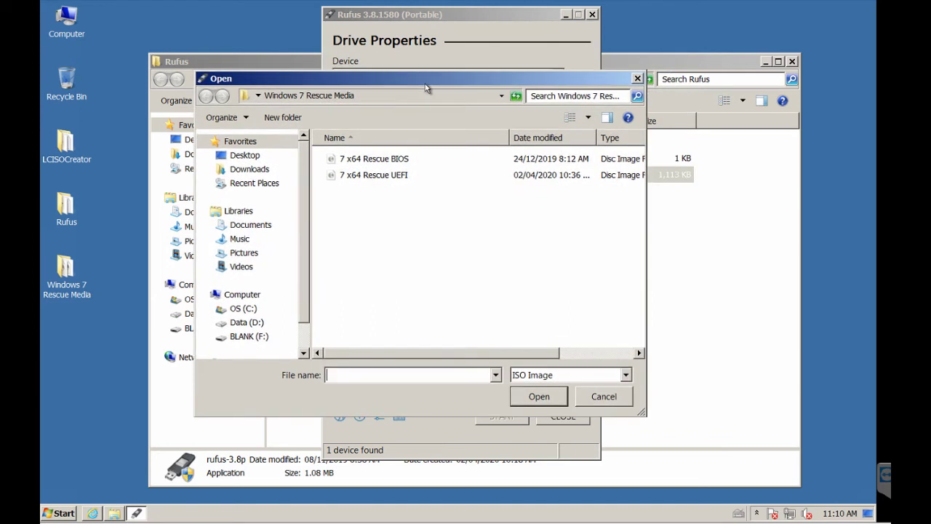
pyautogui.doubleClick(401, 160)
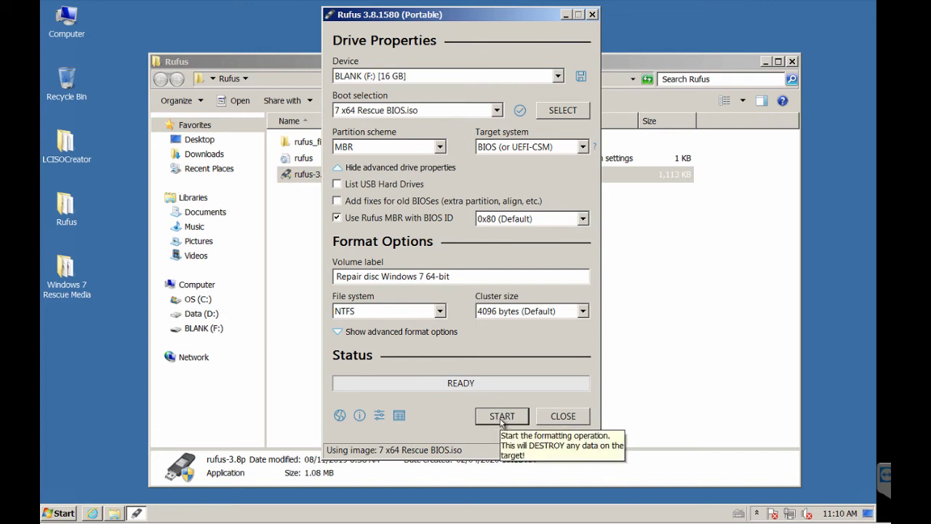
# - Load 7 x64 Rescue UEFI.iso as the boot image, keep the GPT partition scheme, and write it to BLANK (F:), accepting the data loss
pyautogui.click(564, 117)
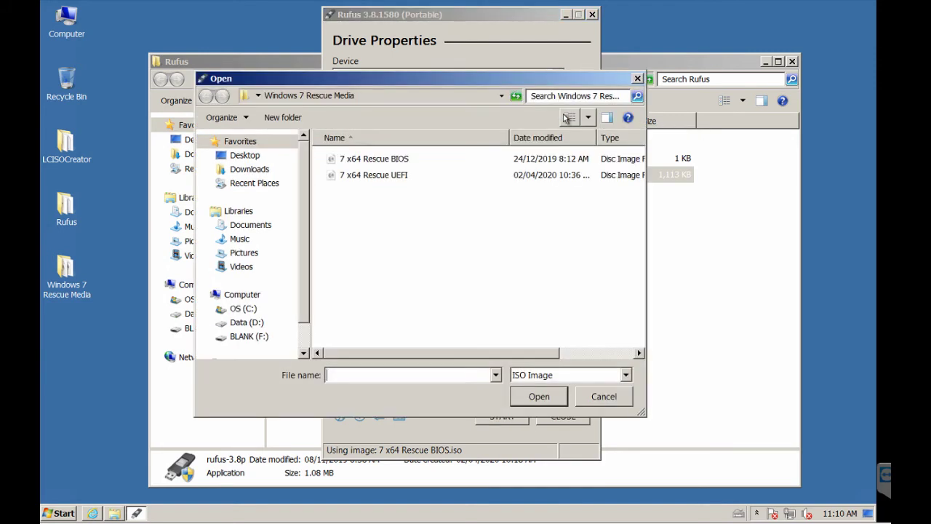
pyautogui.doubleClick(399, 177)
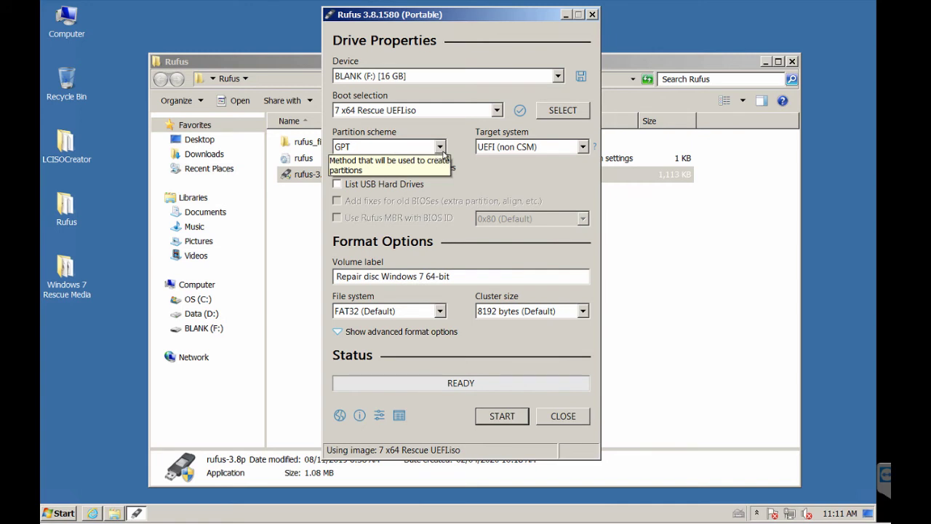
pyautogui.click(439, 148)
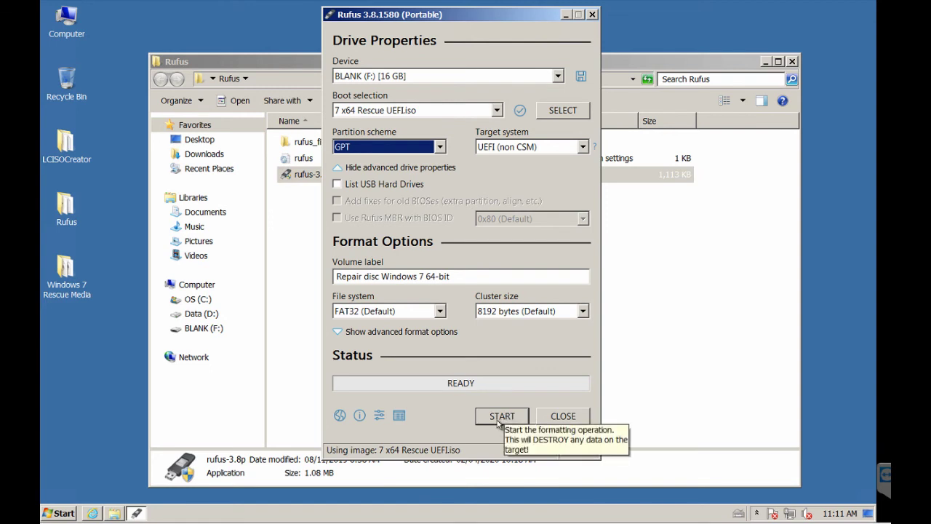
pyautogui.click(500, 419)
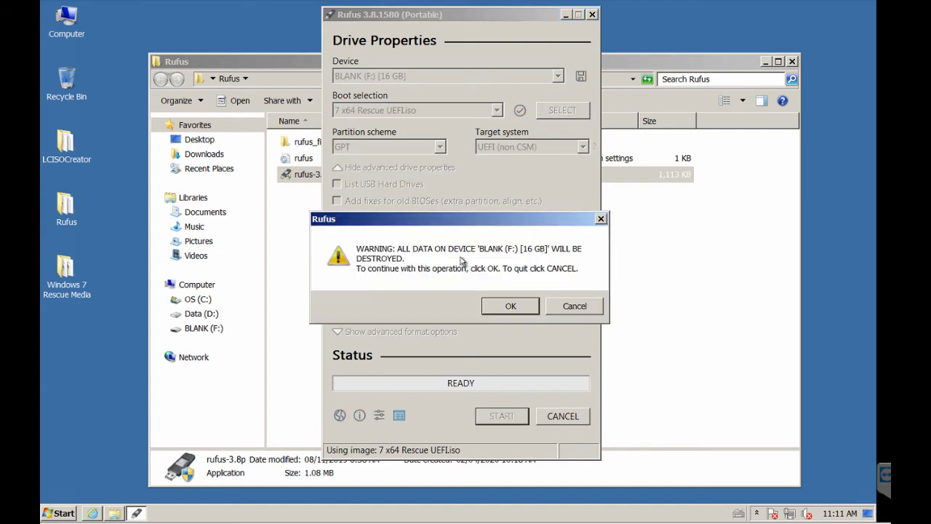
pyautogui.click(510, 309)
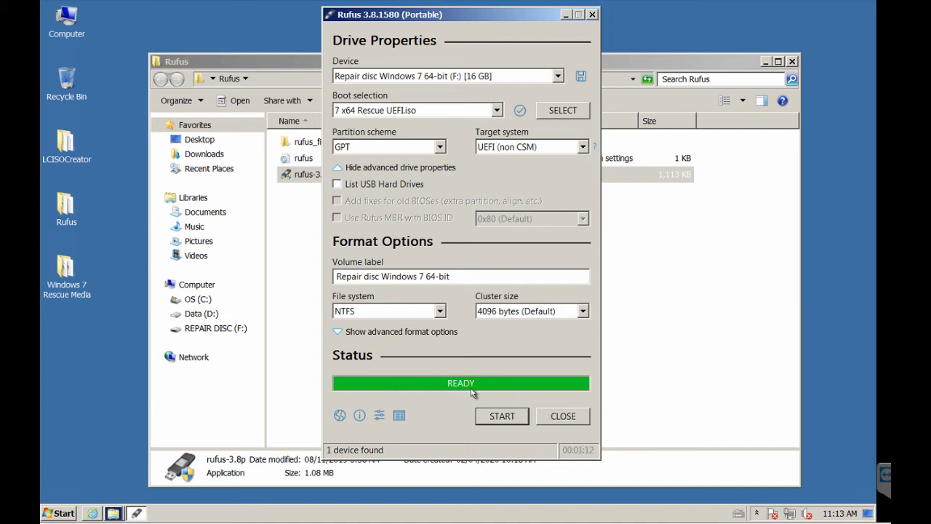
# - Close Rufus, look over the files on the REPAIR DISC (F:) drive, and close the folder windows
pyautogui.click(577, 419)
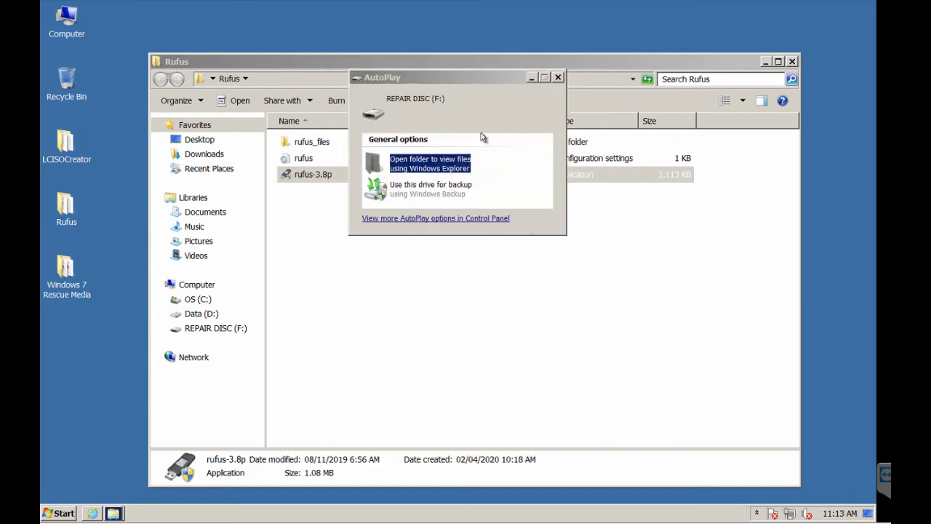
pyautogui.click(428, 160)
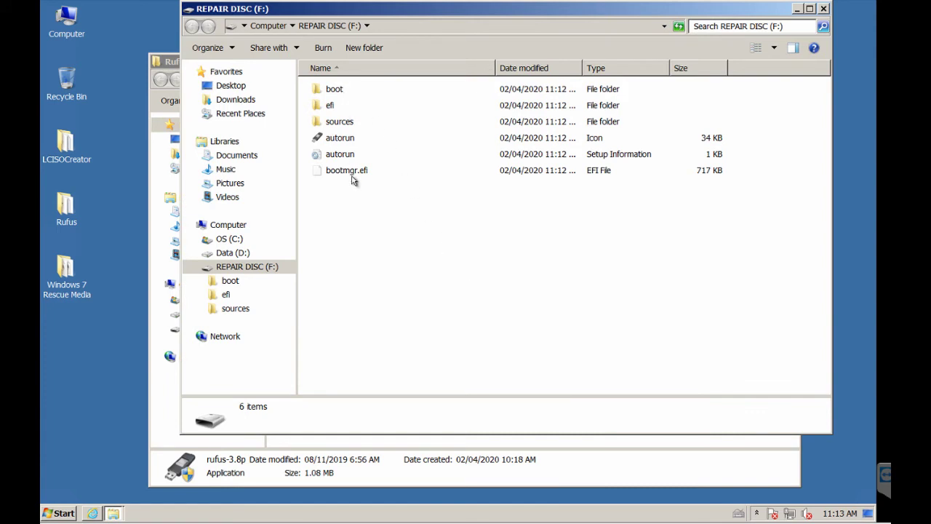
pyautogui.moveTo(422, 10); pyautogui.dragTo(411, 51)
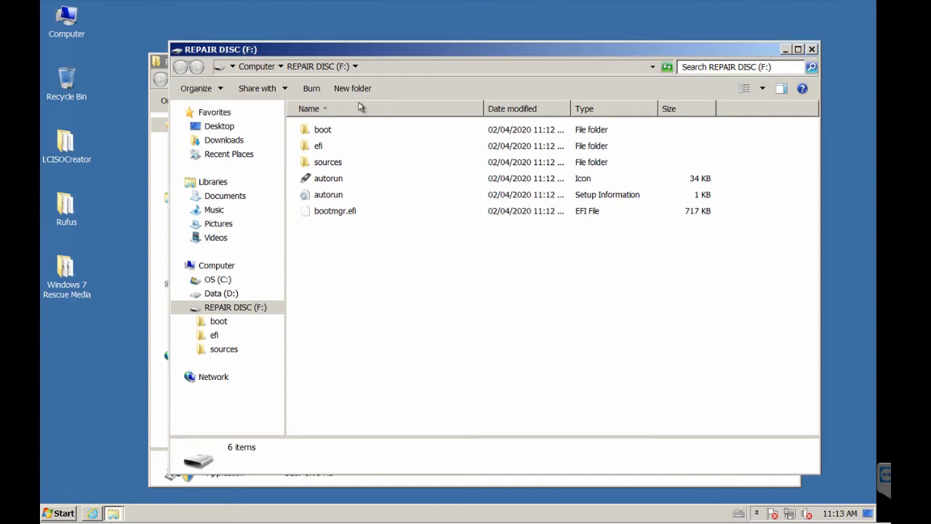
pyautogui.click(812, 50)
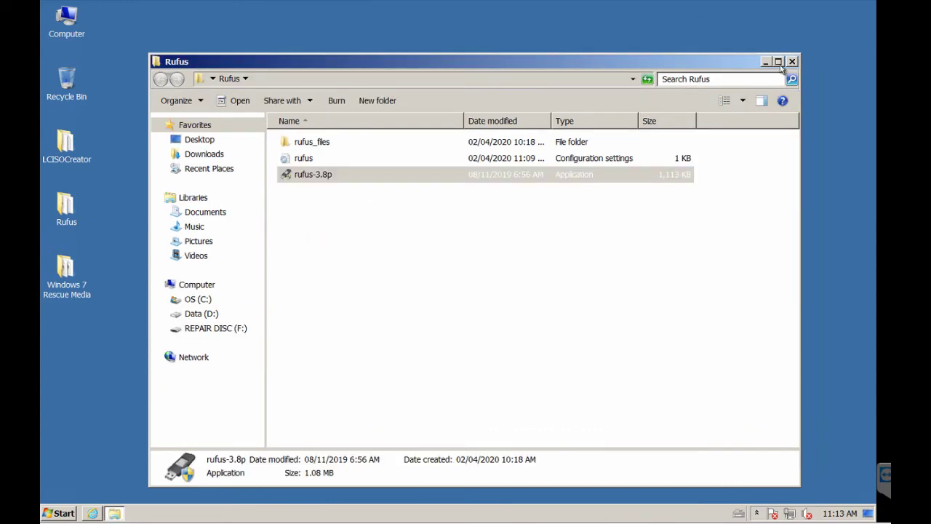
pyautogui.click(796, 67)
# - In Internet Explorer, examine the boot menu and BIOS key chart and the sample images of BIOS and UEFI setup screens
pyautogui.click(445, 212)
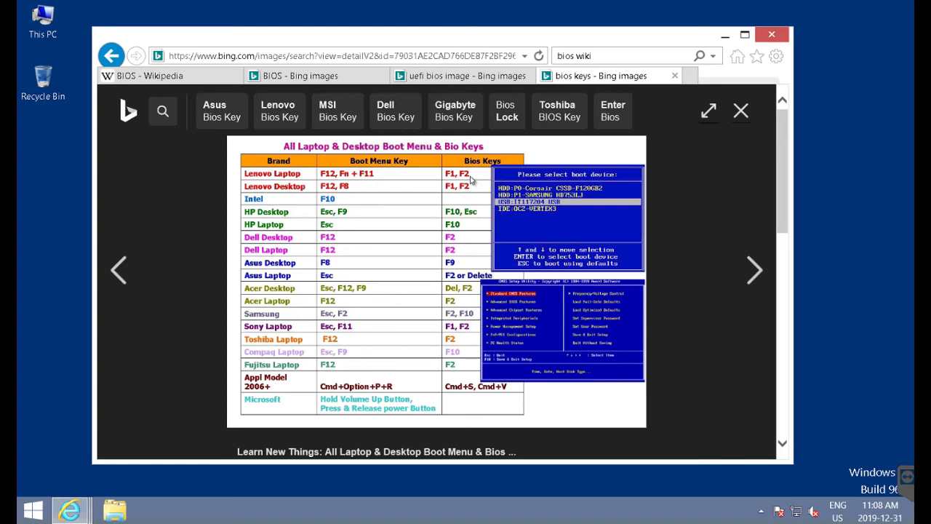
pyautogui.click(316, 78)
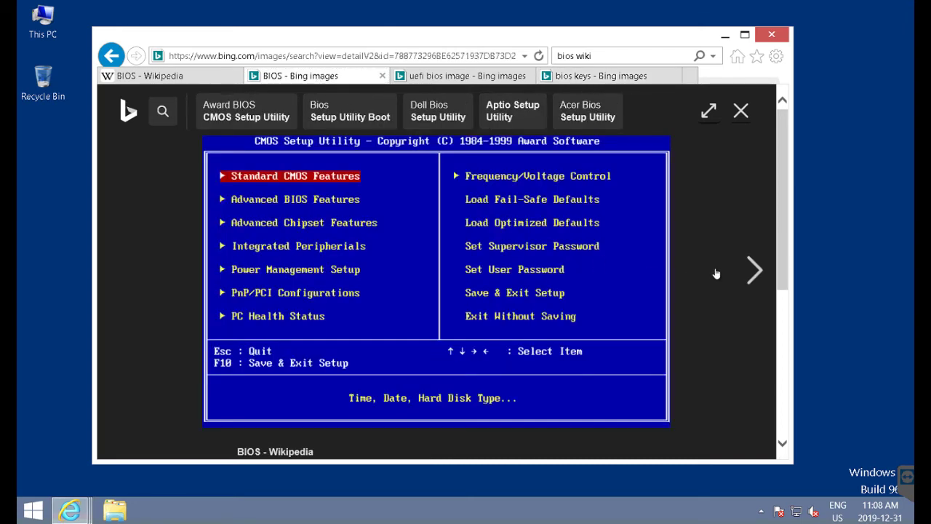
pyautogui.click(758, 274)
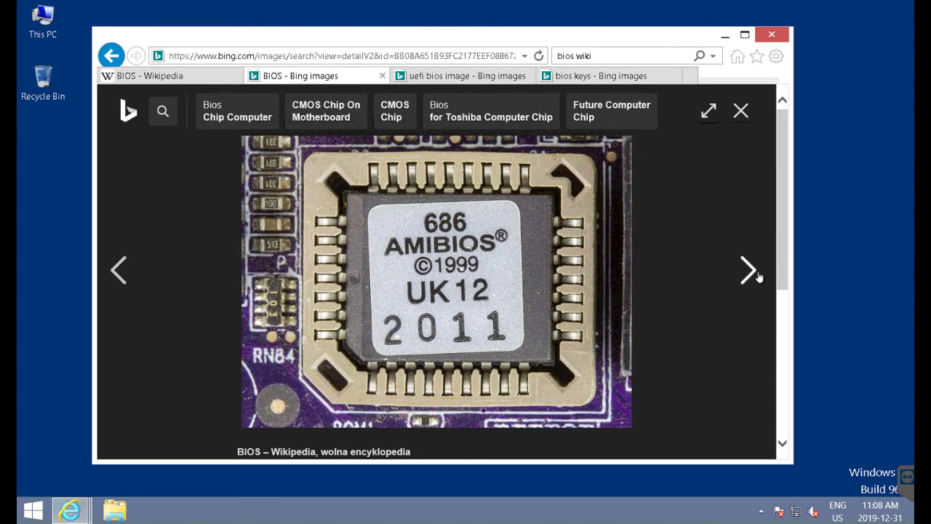
pyautogui.click(752, 274)
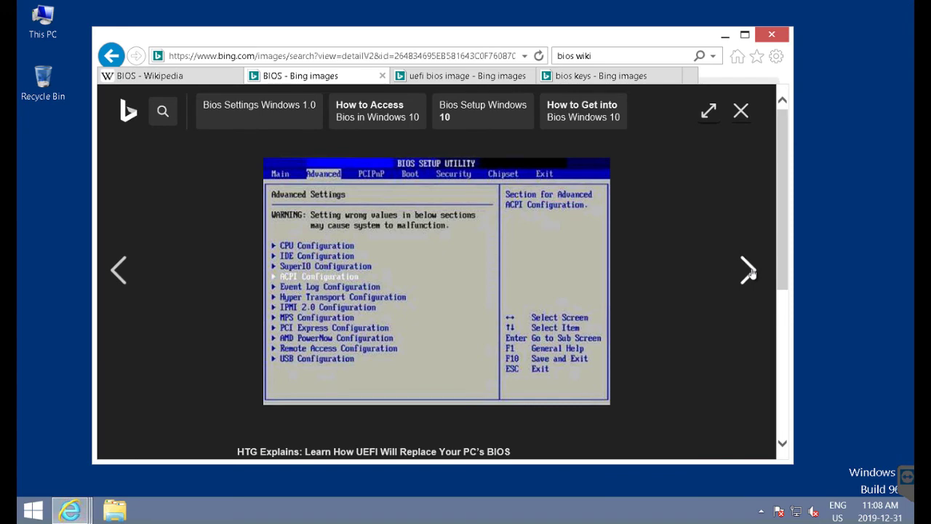
pyautogui.click(749, 272)
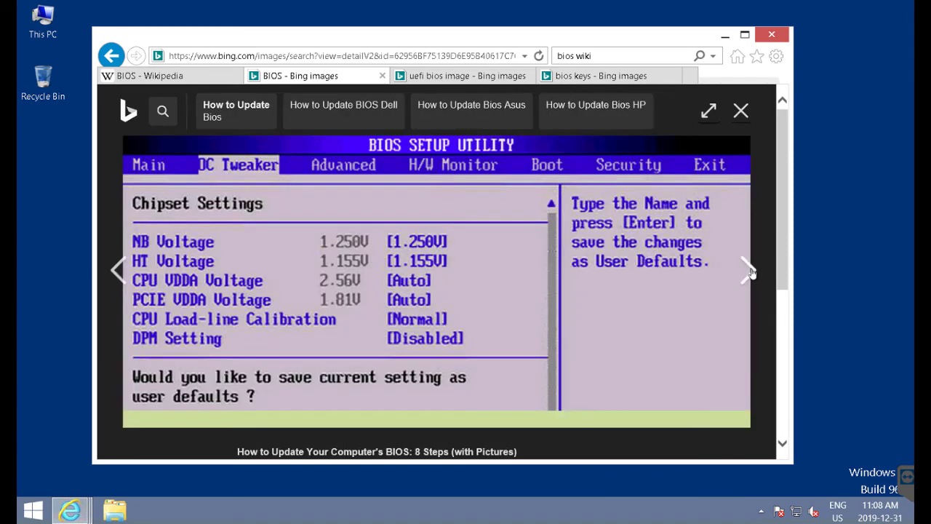
pyautogui.click(750, 272)
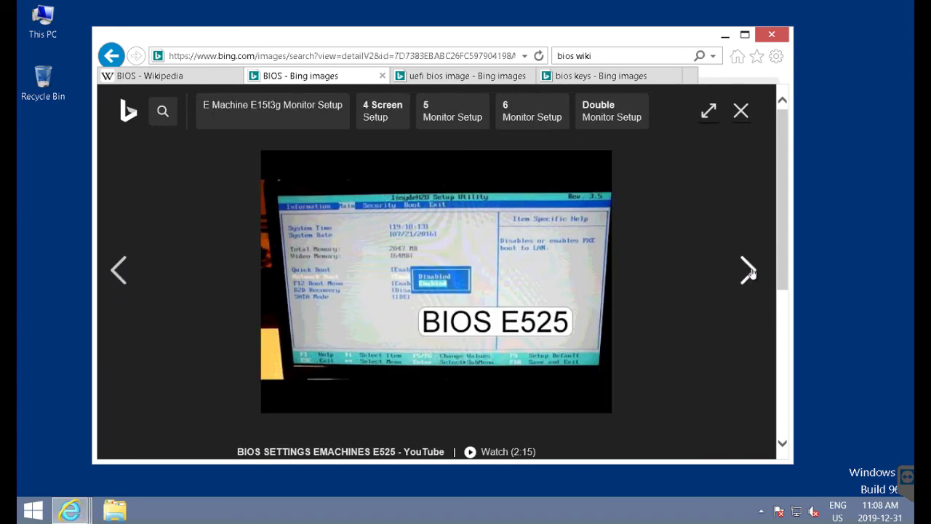
pyautogui.click(447, 78)
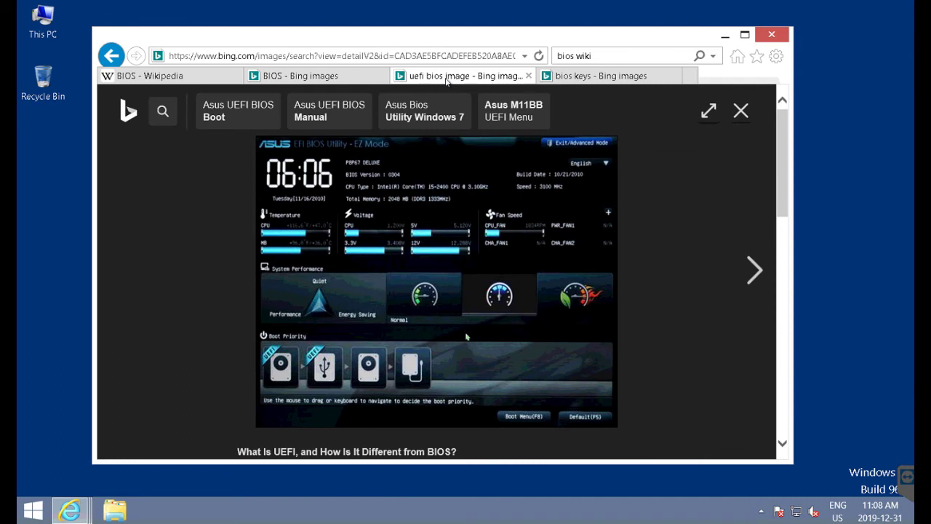
pyautogui.click(747, 273)
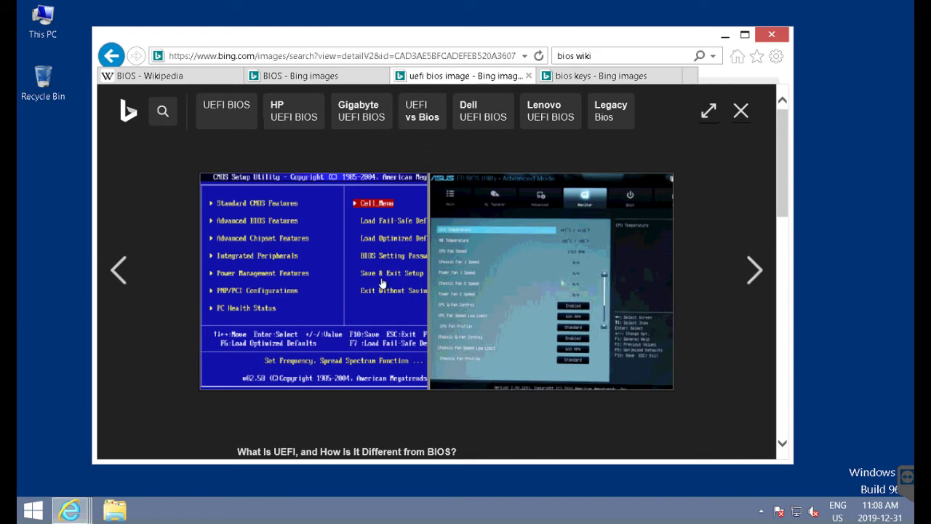
pyautogui.click(747, 268)
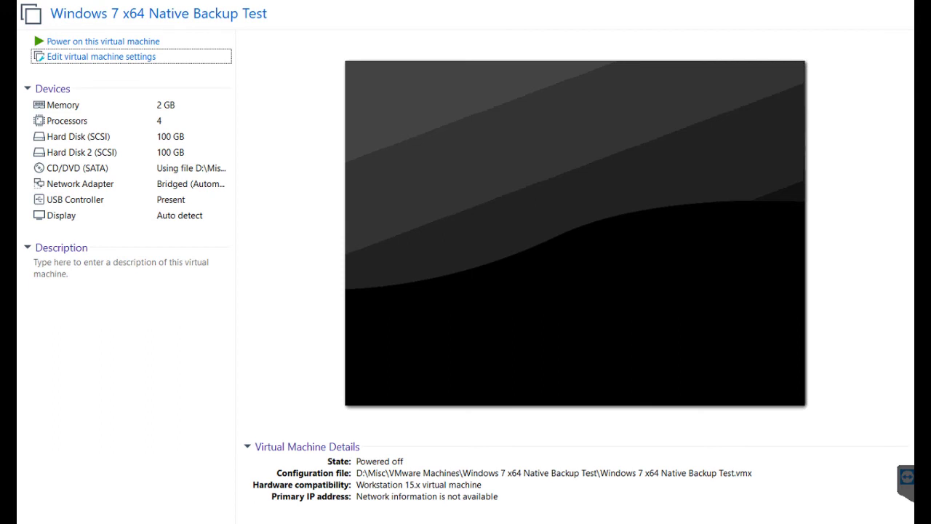
# - In VMware Workstation, power on the Windows 7 x64 Native Backup Test virtual machine to firmware and open its boot order settings
pyautogui.hotkey('alt', 'm')
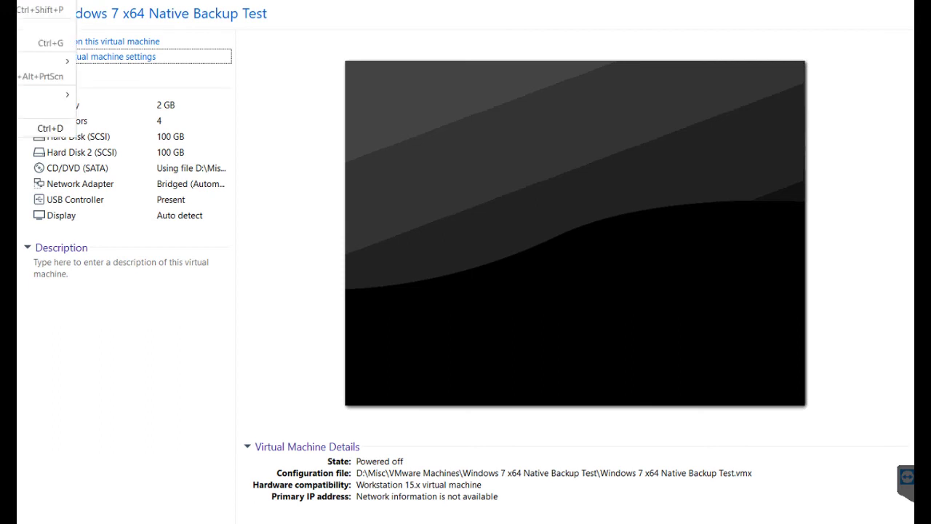
pyautogui.moveTo(43, 0)
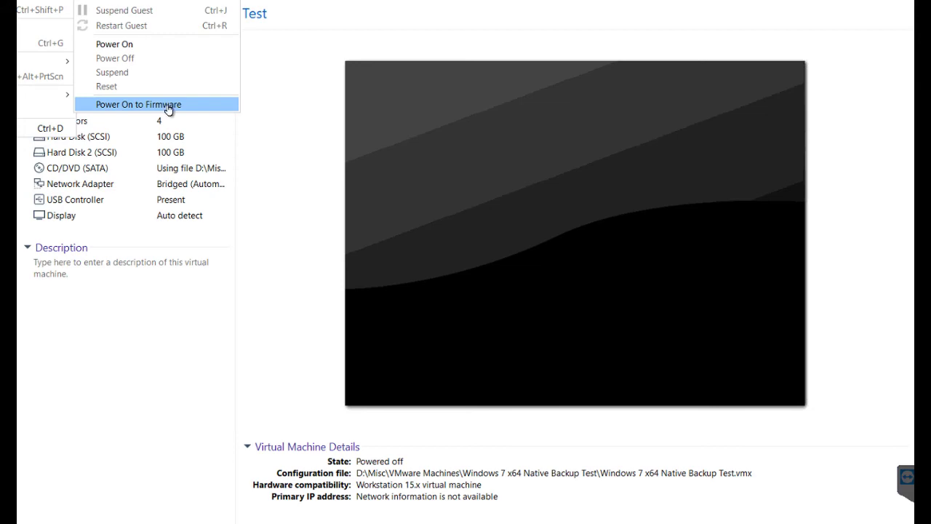
pyautogui.click(167, 105)
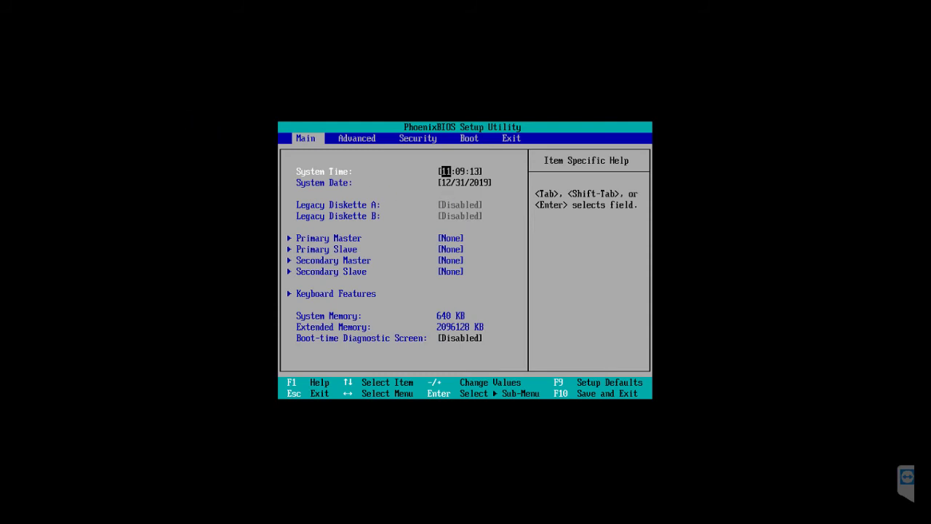
pyautogui.press('Right')
pyautogui.press('Right')
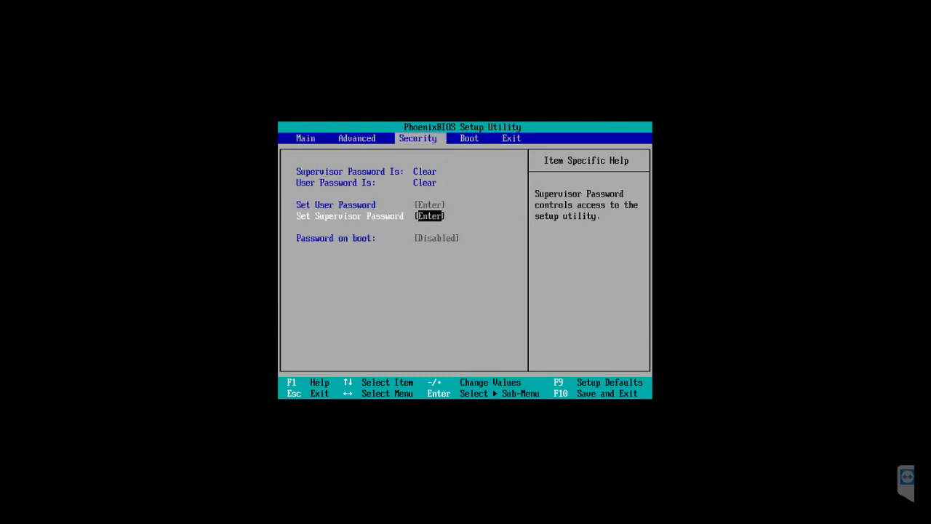
pyautogui.press('Right')
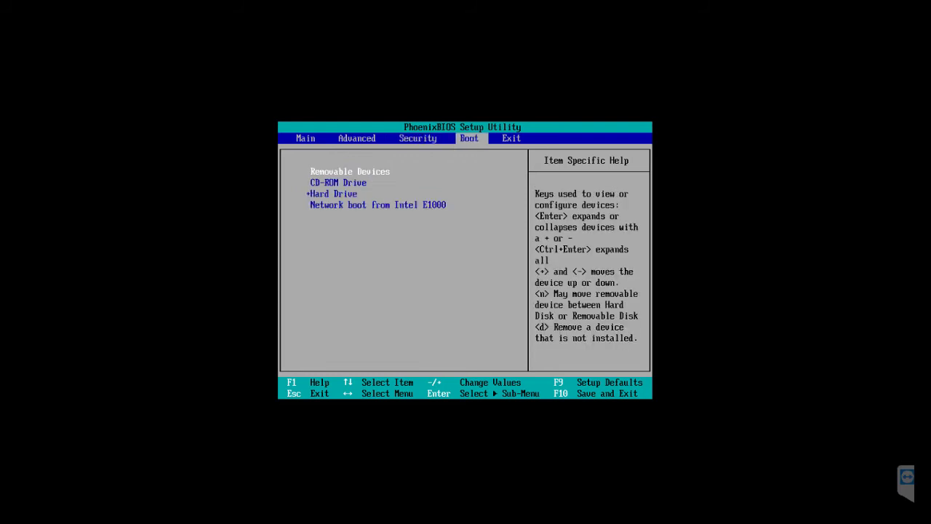
# - Try moving CD-ROM Drive above Removable Devices in the boot order, and return it to second place
pyautogui.press('Down')
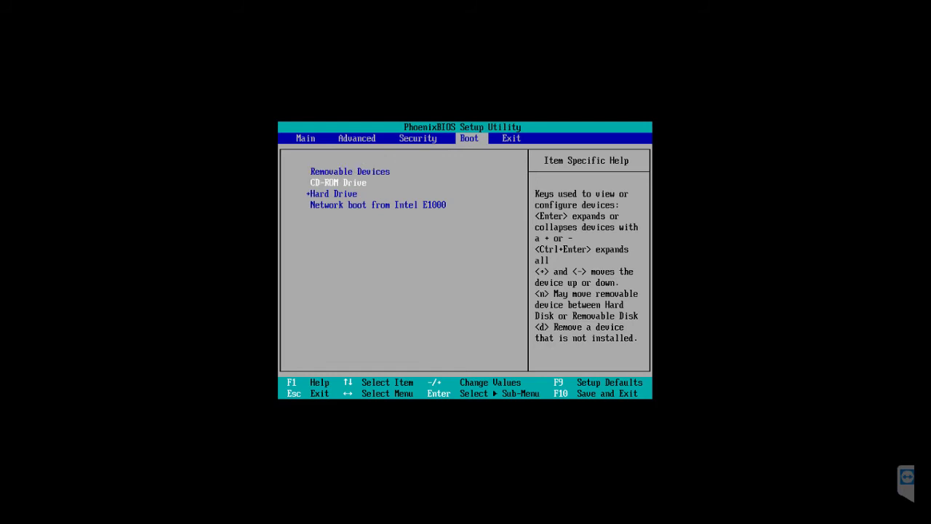
pyautogui.press('Up')
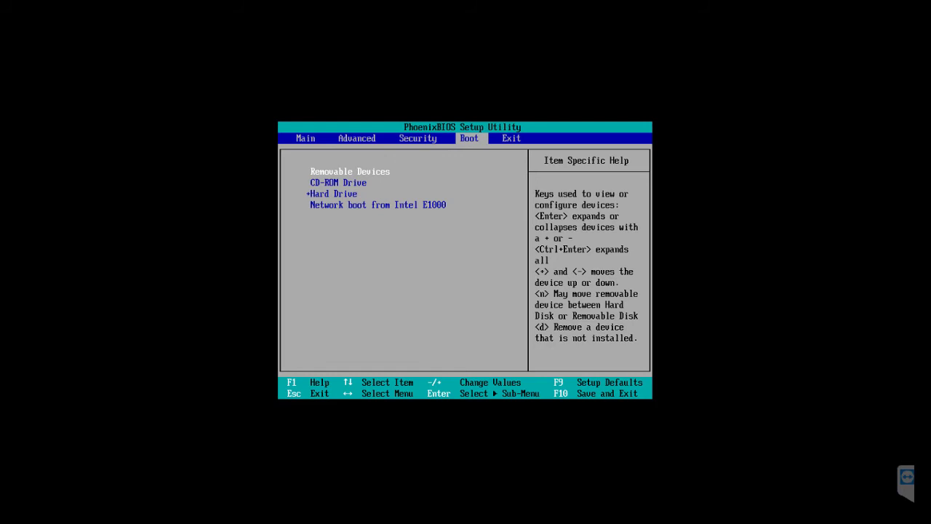
pyautogui.press('Down')
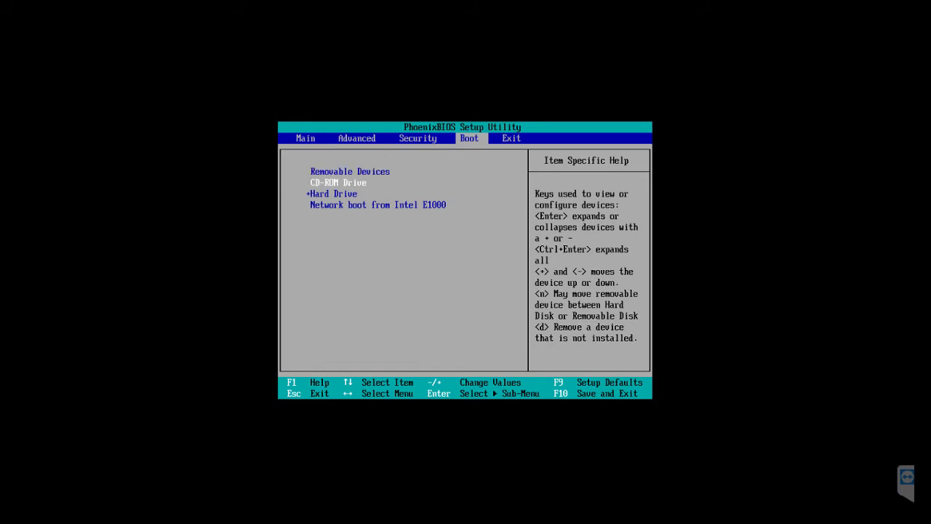
pyautogui.press('Down')
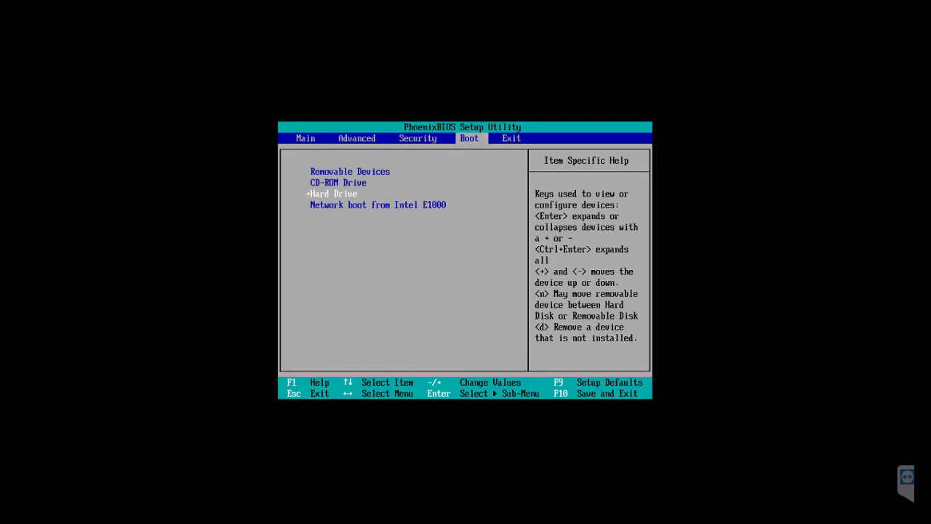
pyautogui.press('Up')
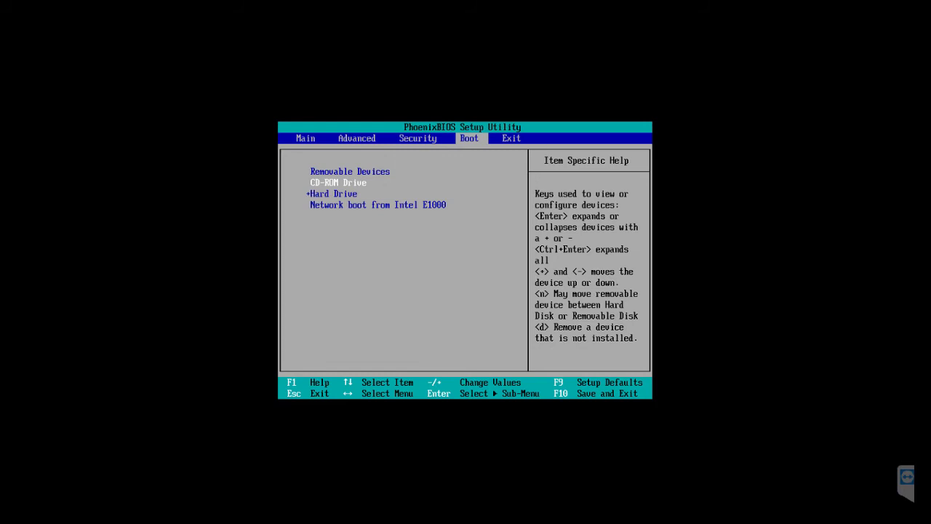
pyautogui.press('+')
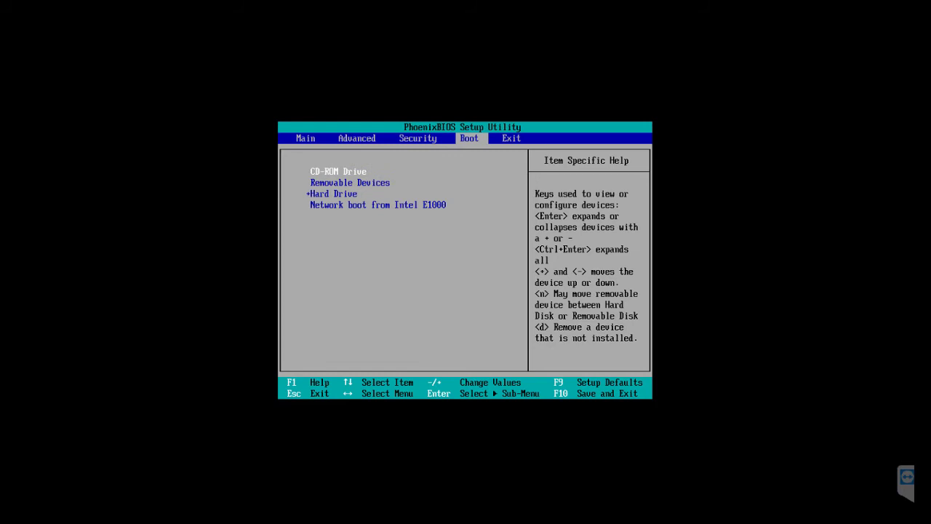
pyautogui.press('-')
pyautogui.press('+')
pyautogui.press('-')
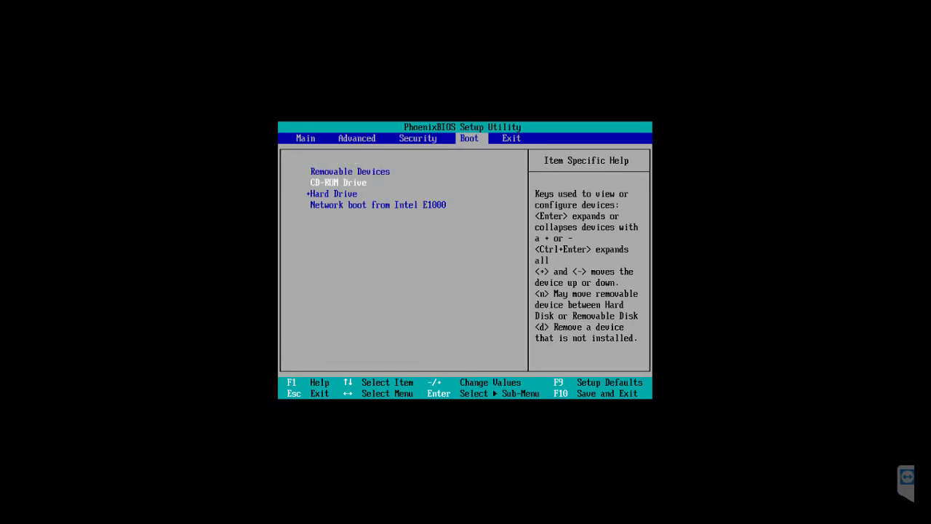
# - Move CD-ROM Drive to the top of the boot order, exit setup saving the changes, and boot from the CD
pyautogui.press('+')
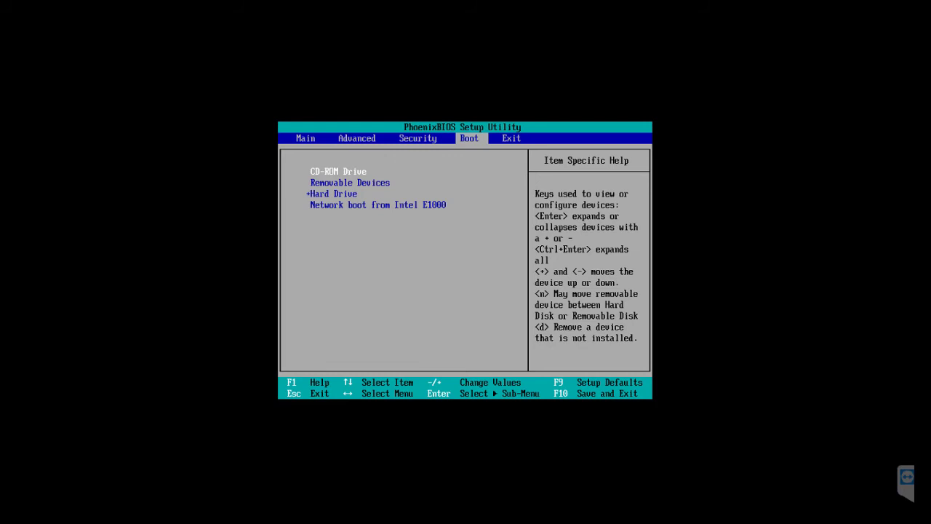
pyautogui.press('Right')
pyautogui.press('Left')
pyautogui.press('Right')
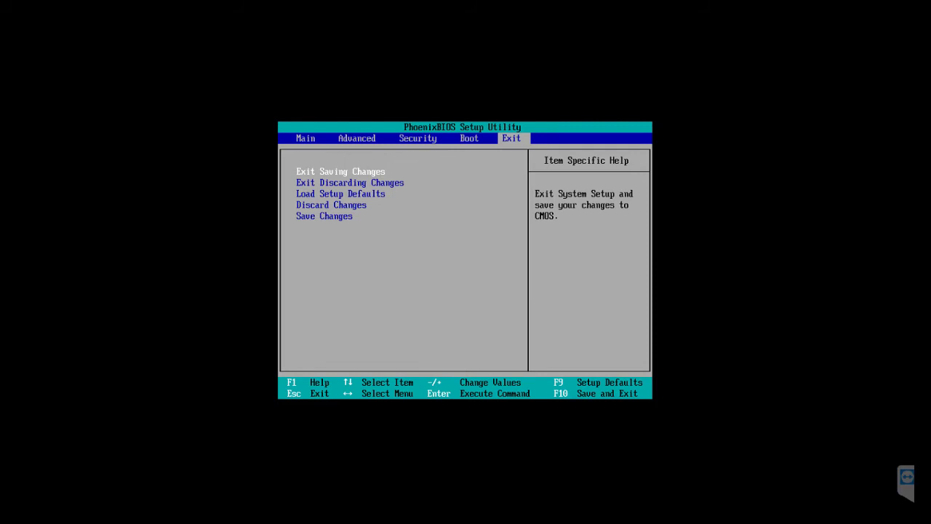
pyautogui.press('Return')
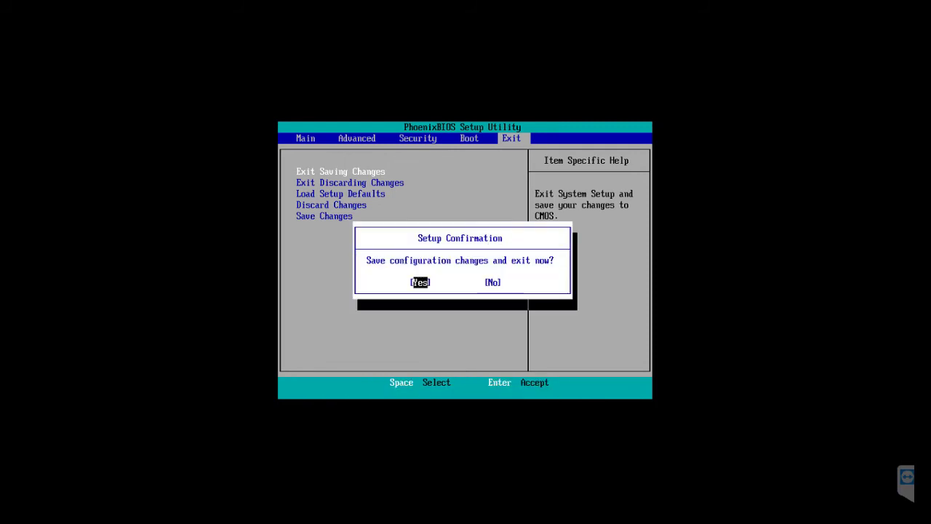
pyautogui.press('Return')
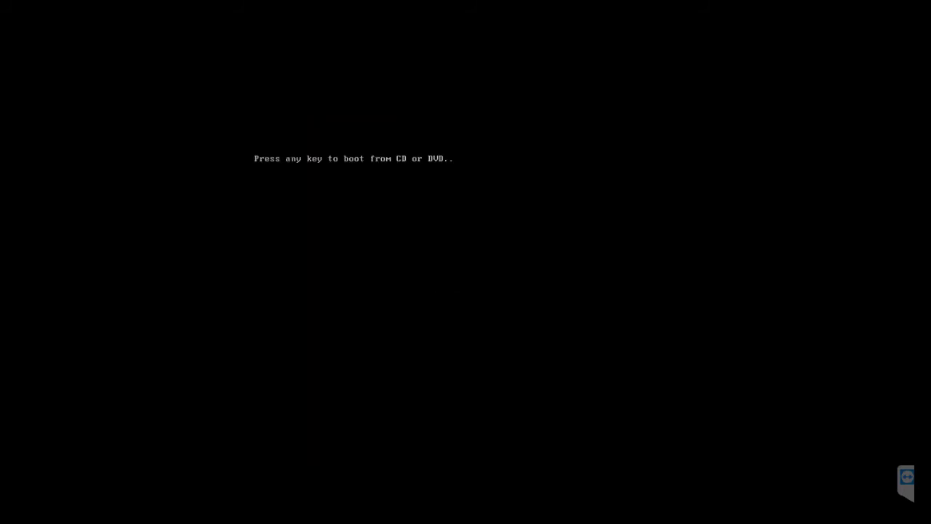
pyautogui.press('Return')
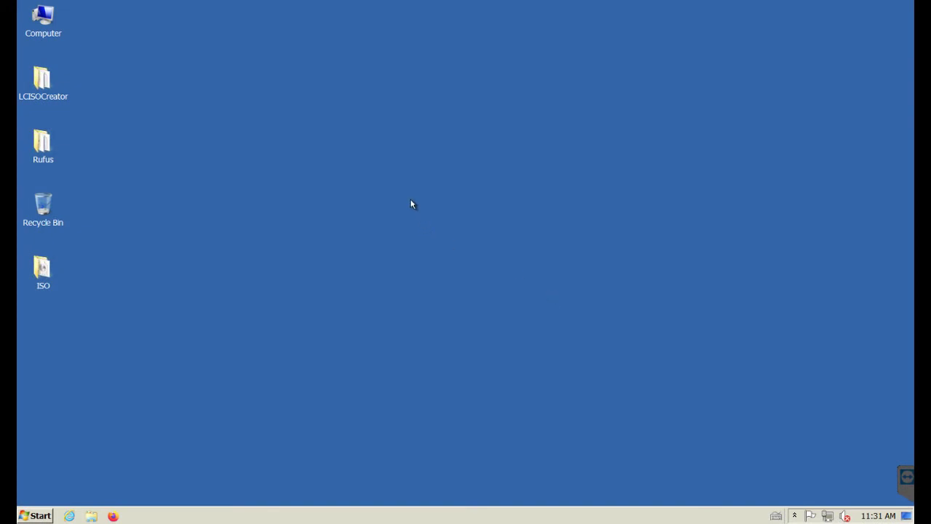
# - Open Disk Management on the Windows desktop and examine the OS Drive (C:), Backup Drive (D:) and repair disc layout
pyautogui.rightClick(35, 14)
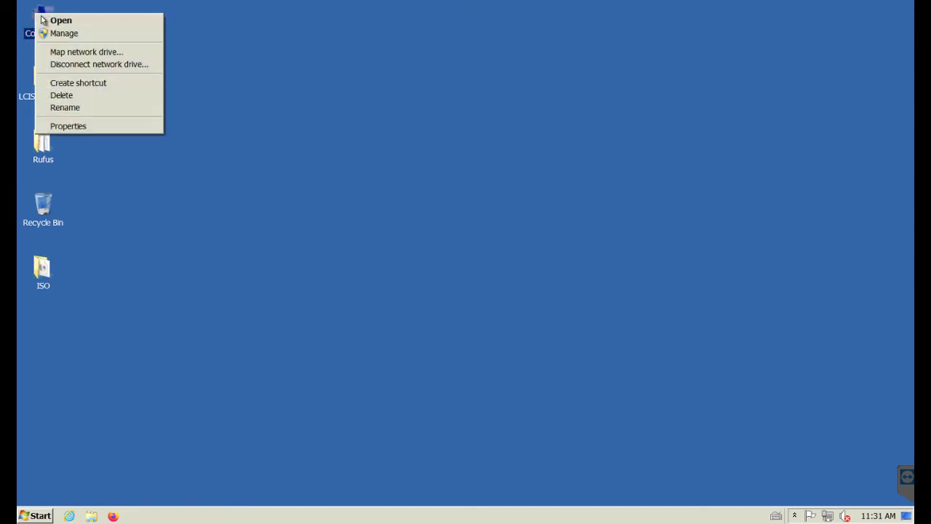
pyautogui.click(87, 34)
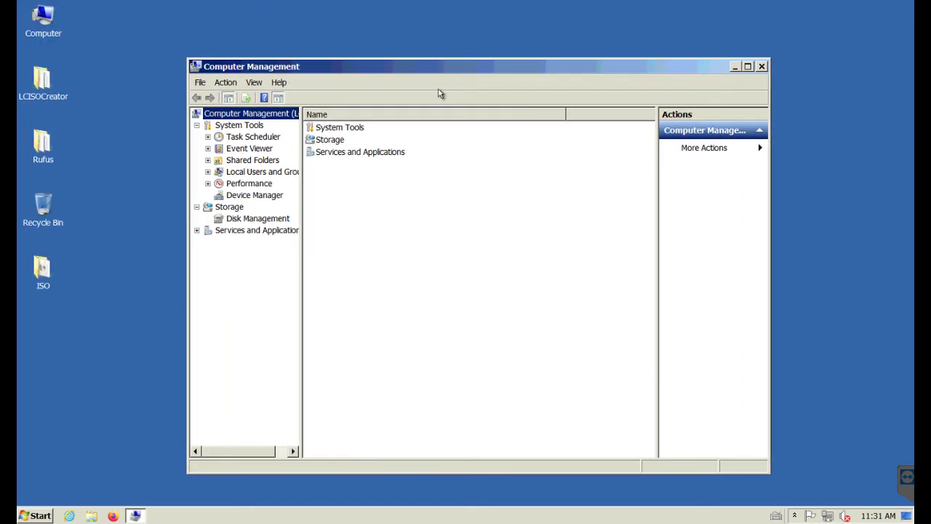
pyautogui.click(249, 220)
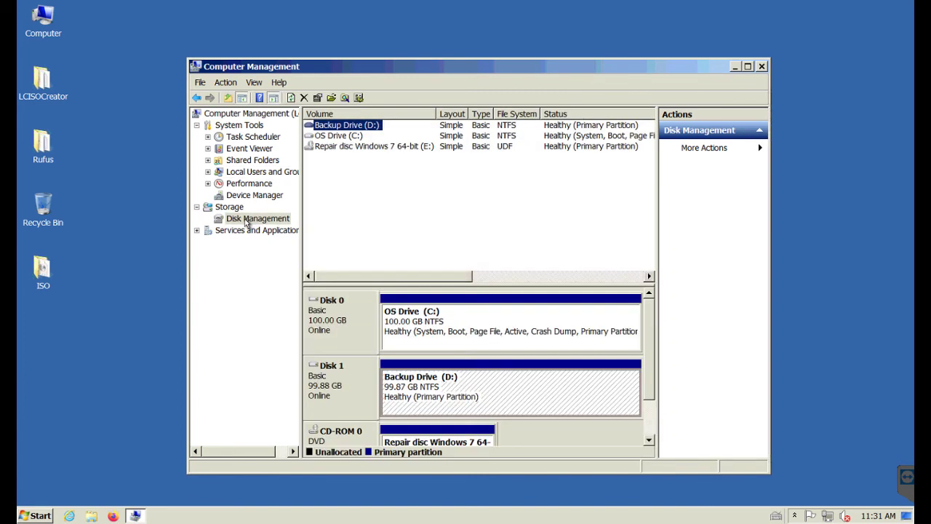
pyautogui.click(747, 66)
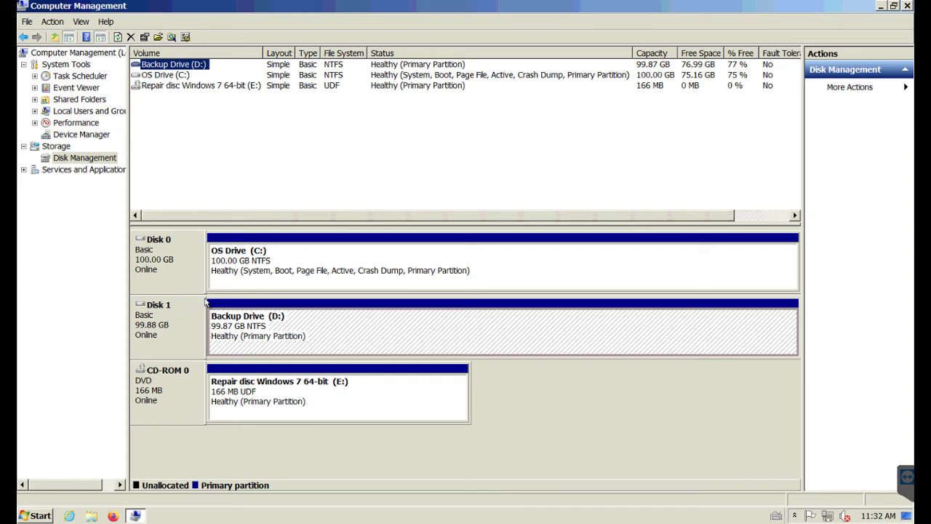
pyautogui.click(294, 266)
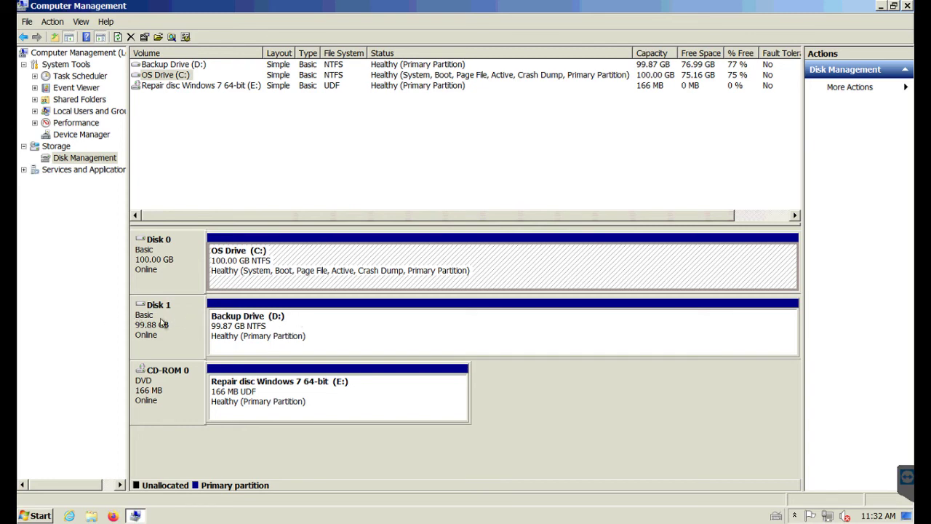
pyautogui.click(182, 271)
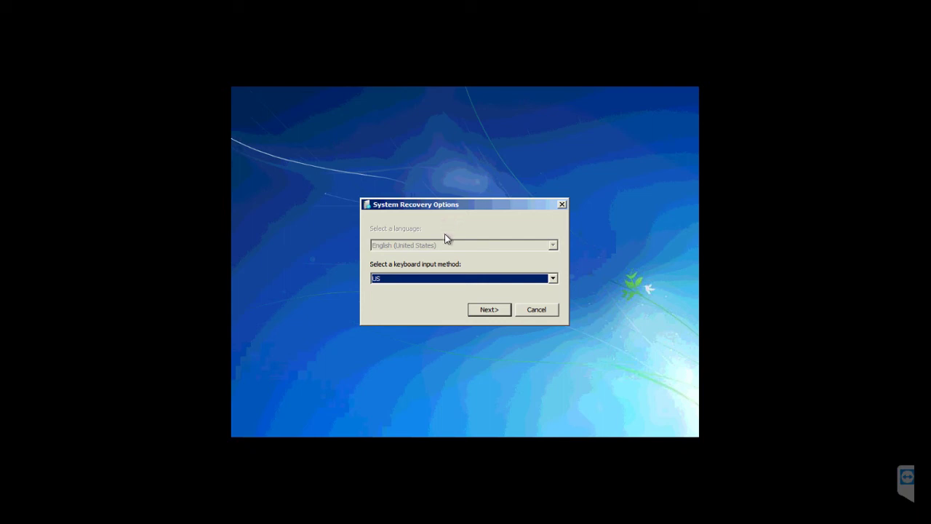
# - In System Recovery Options, keep the US keyboard and choose to restore the computer using a previously created system image
pyautogui.click(482, 314)
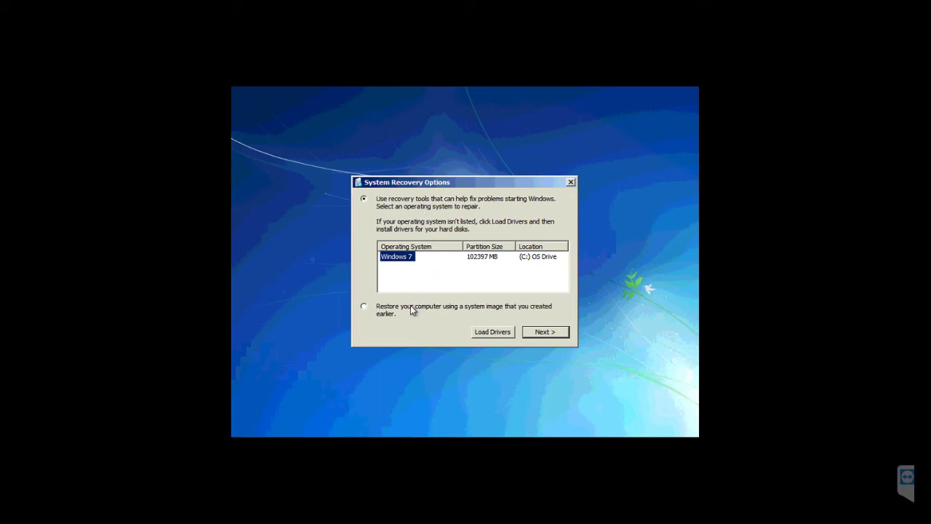
pyautogui.click(366, 308)
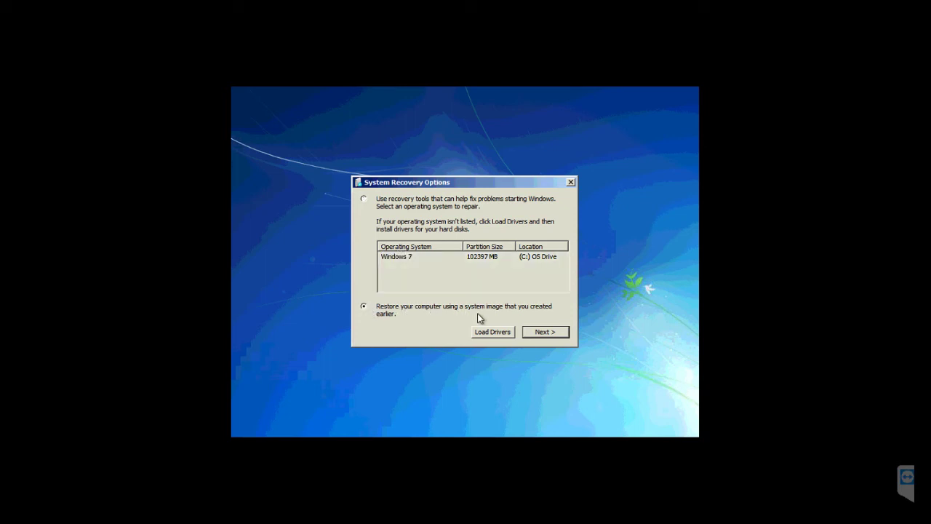
pyautogui.click(537, 332)
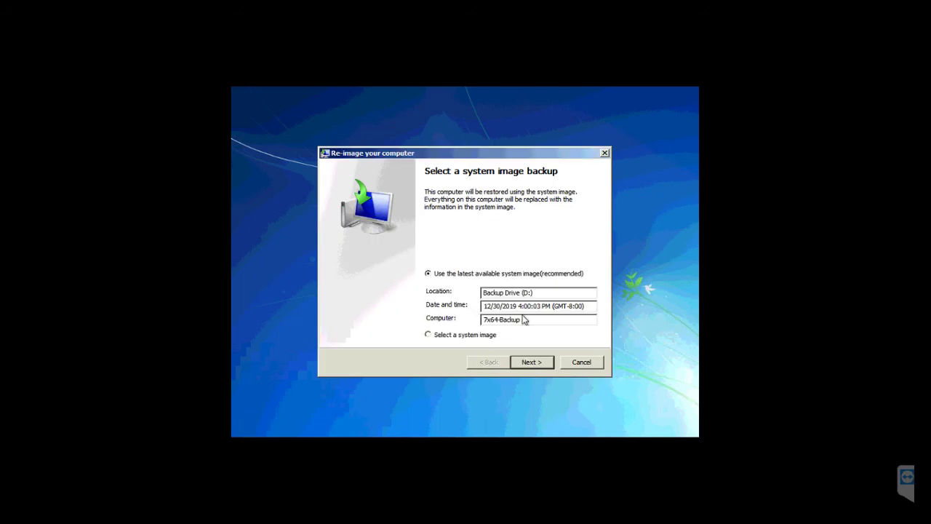
# - Choose to select a system image manually, and pick the 12/30/2019 4:00:03 PM image of C: on Backup Drive (D:)
pyautogui.click(451, 337)
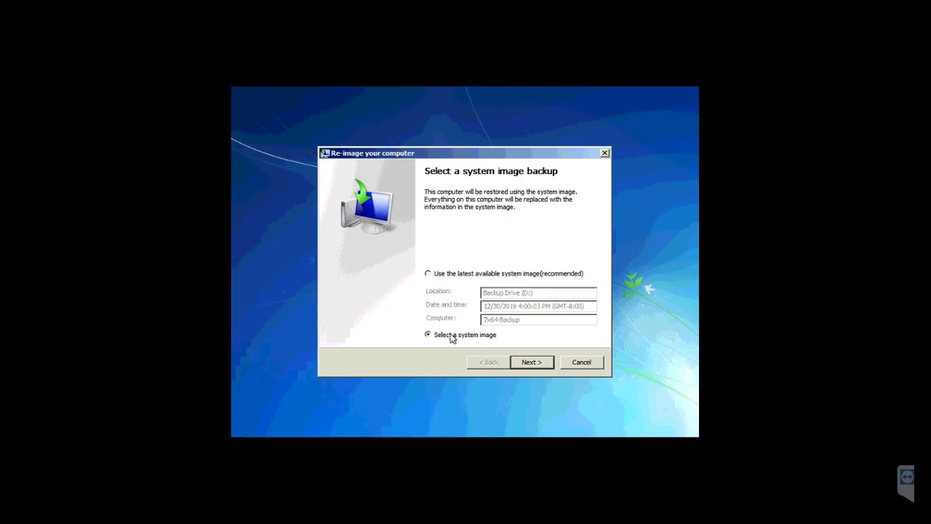
pyautogui.click(528, 363)
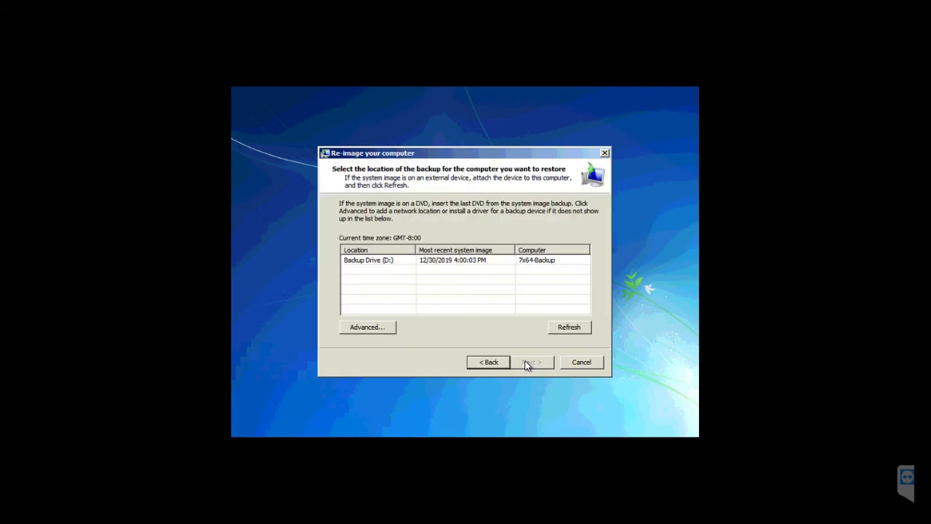
pyautogui.click(463, 262)
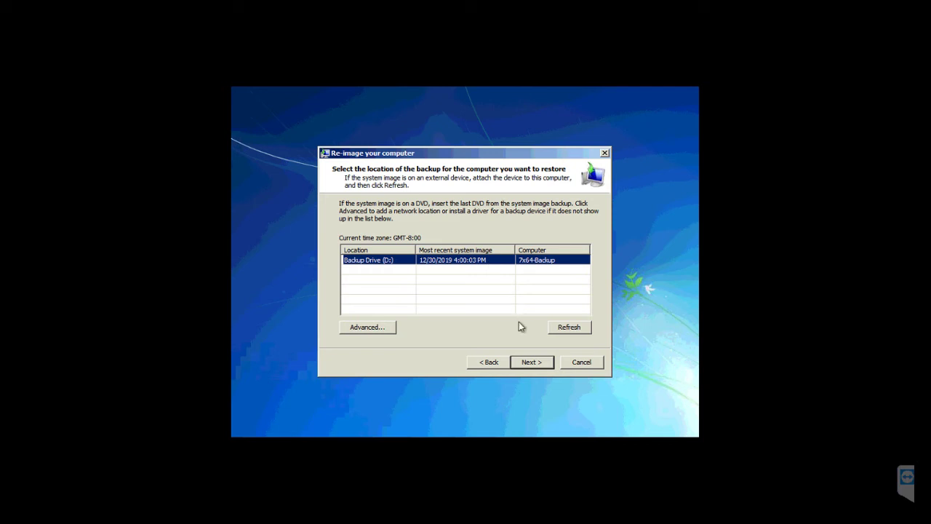
pyautogui.click(532, 362)
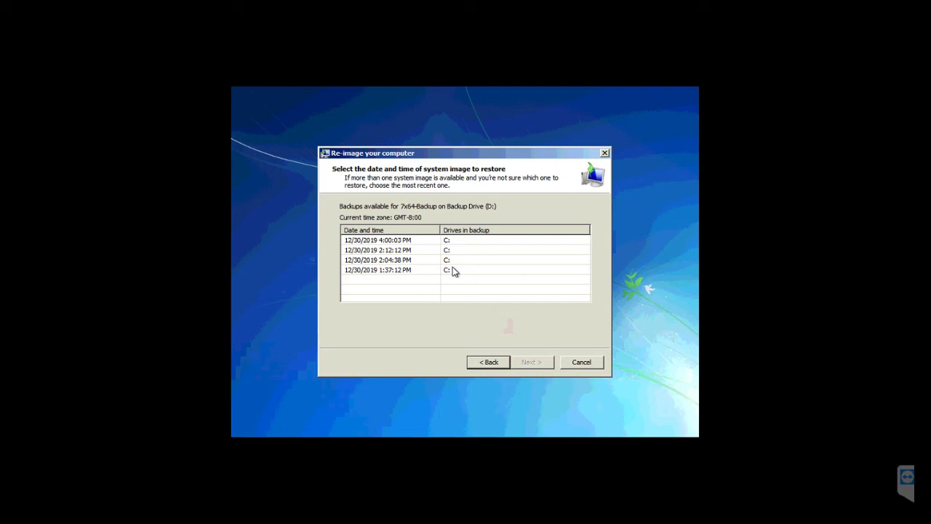
pyautogui.click(425, 243)
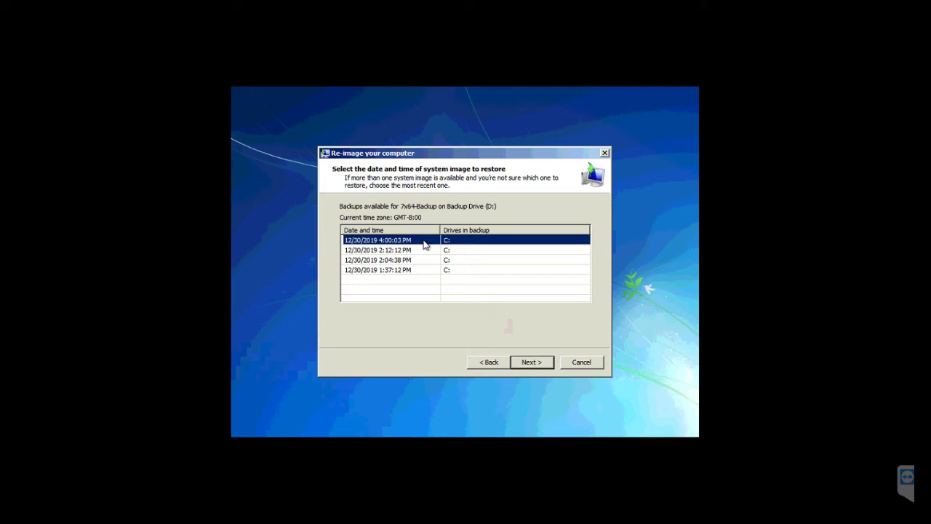
pyautogui.click(527, 363)
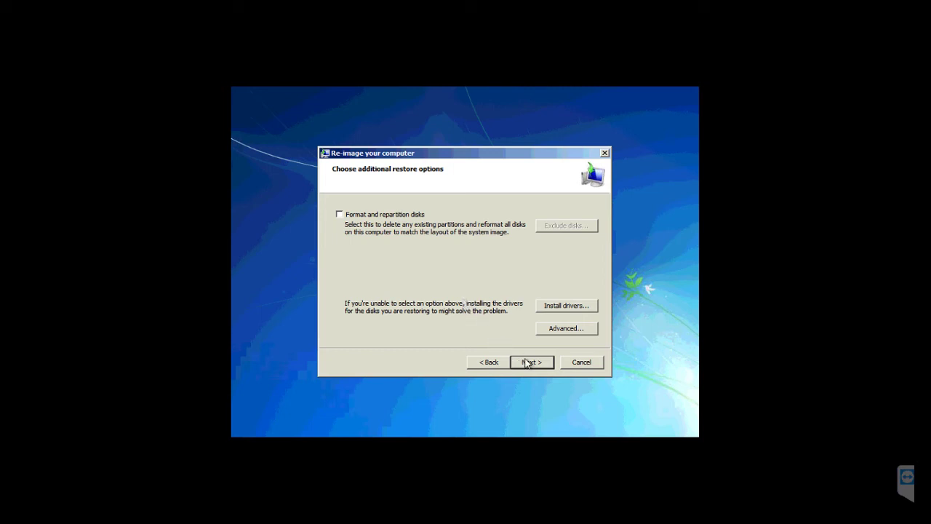
# - Enable Format and repartition disks, and review the disks that can be excluded without excluding Disk 0
pyautogui.click(404, 217)
pyautogui.click(556, 226)
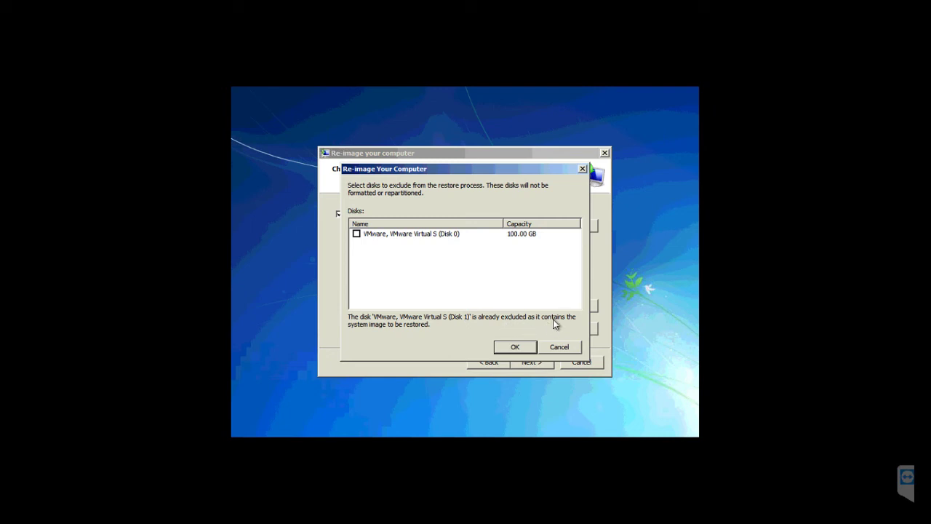
pyautogui.click(513, 347)
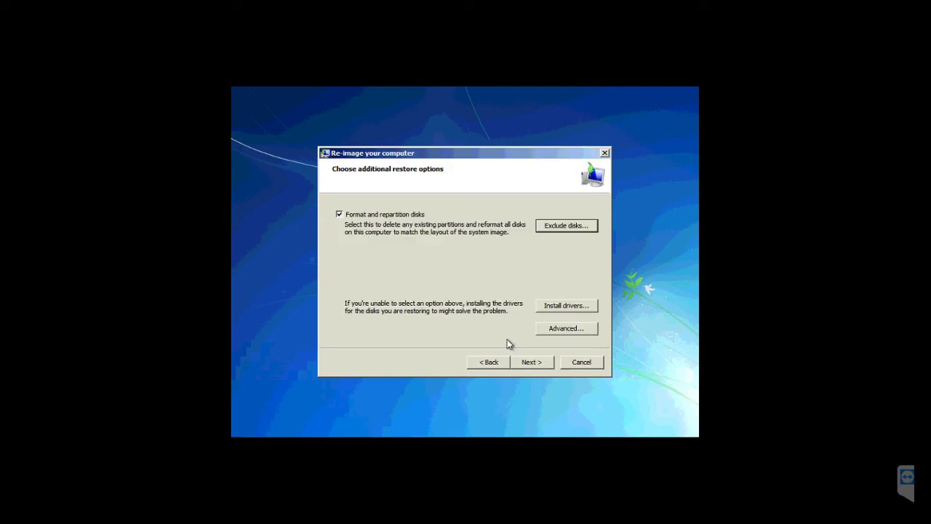
# - Run the image restore of drive C:, accepting the disk formatting, decline the automatic restart, and restart from the recovery tools
pyautogui.click(524, 361)
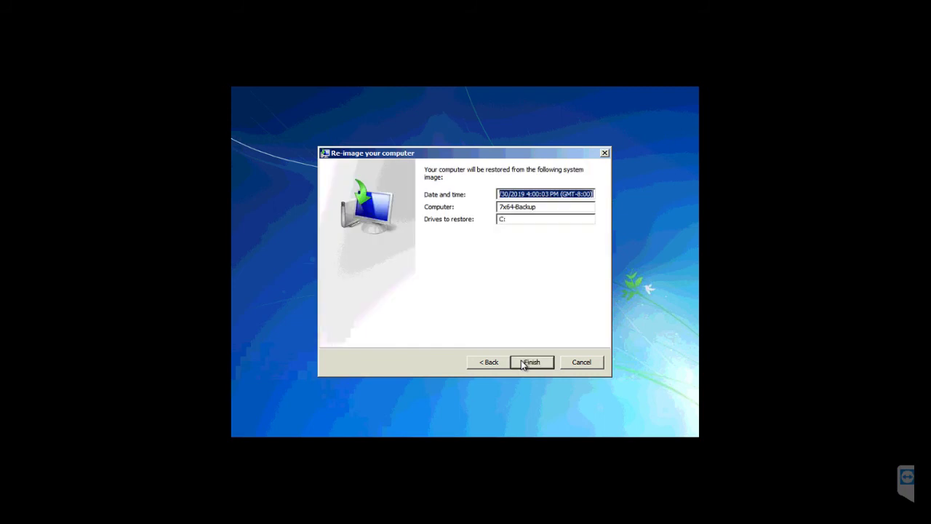
pyautogui.click(524, 362)
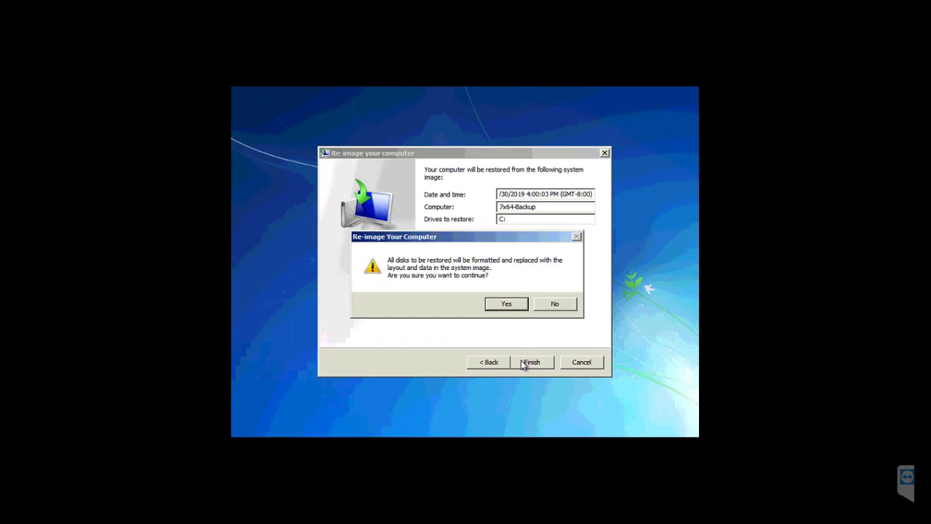
pyautogui.click(497, 307)
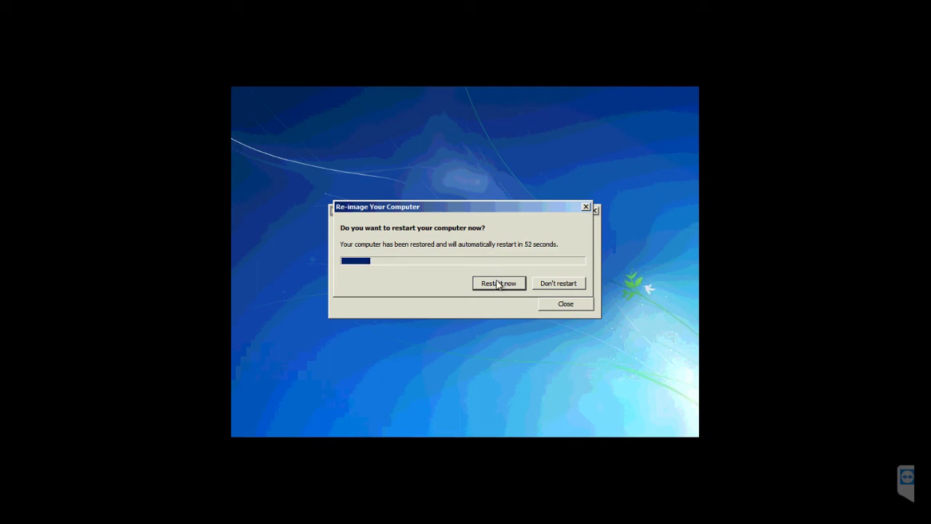
pyautogui.click(552, 286)
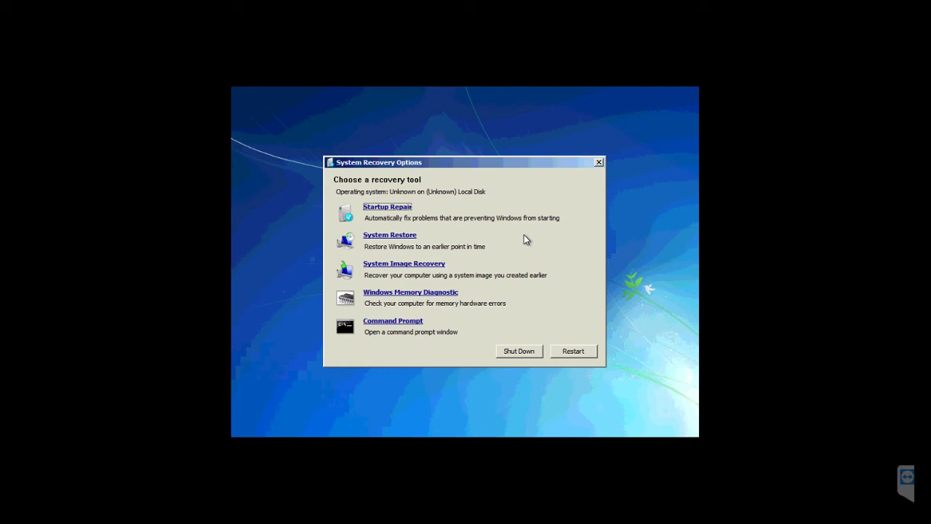
pyautogui.click(564, 355)
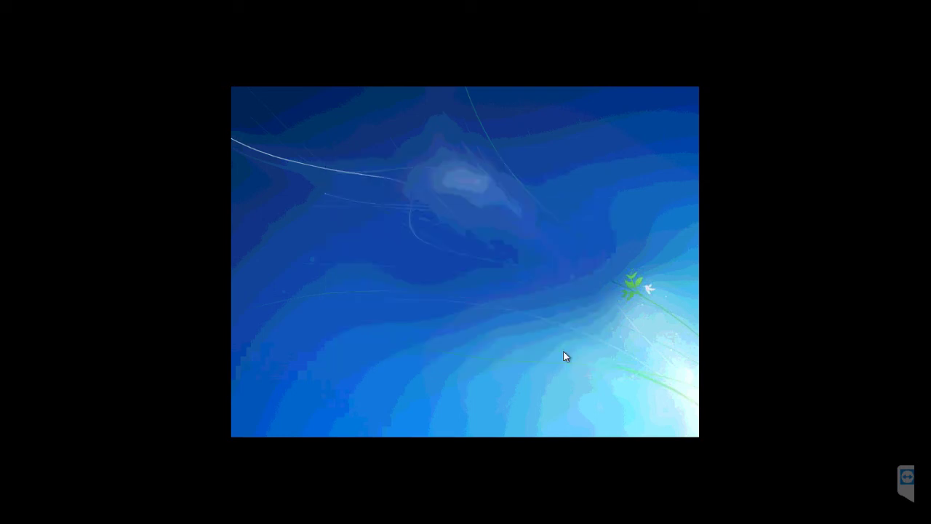
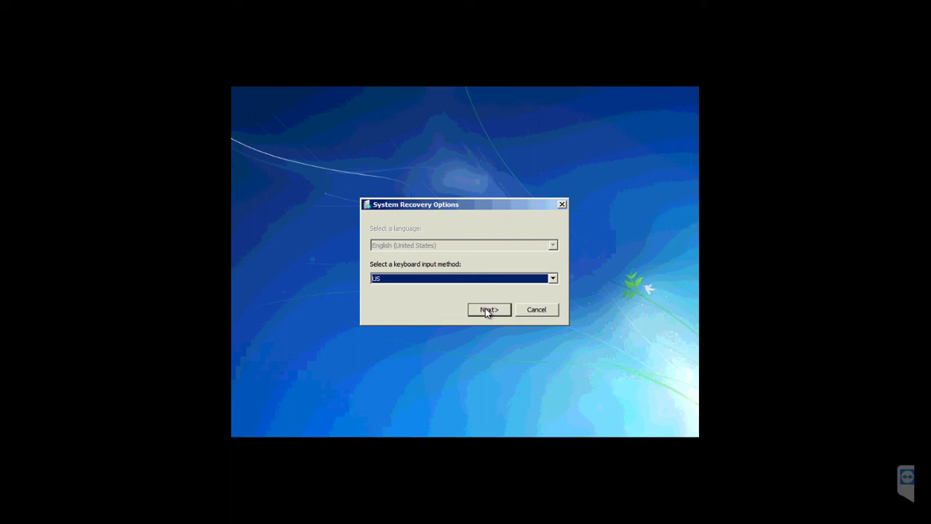
# - Begin another image restore with the US keyboard, manually selecting Backup Drive (D:) and its 12/30/2019 4:00:03 PM image, and continue to the additional options
pyautogui.click(485, 309)
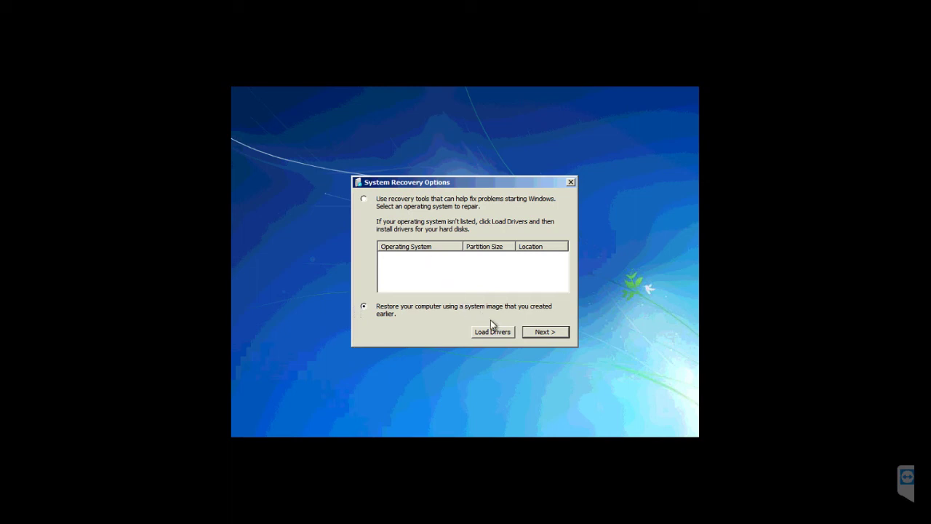
pyautogui.click(540, 333)
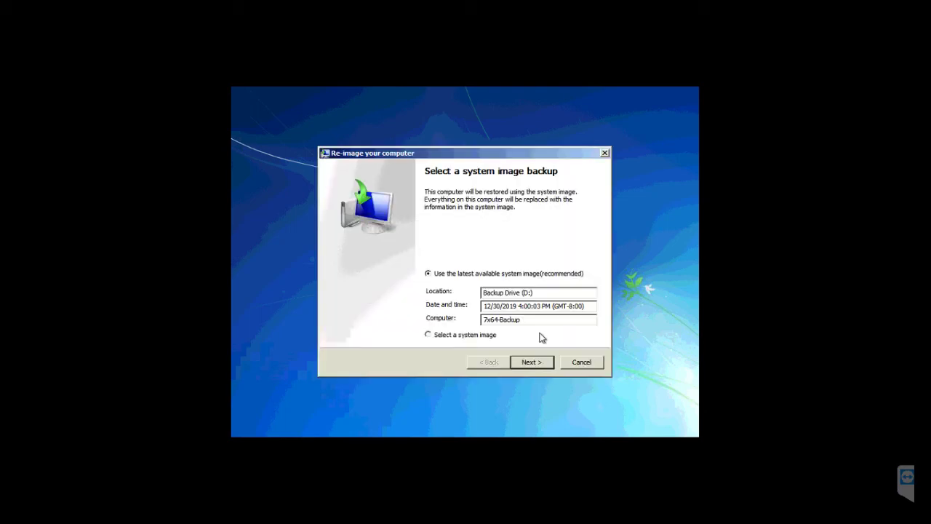
pyautogui.click(485, 334)
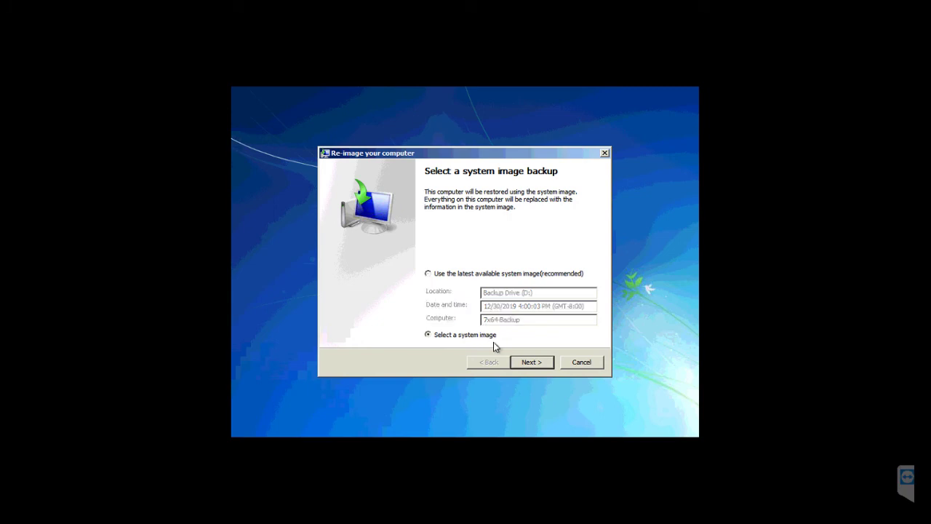
pyautogui.click(531, 361)
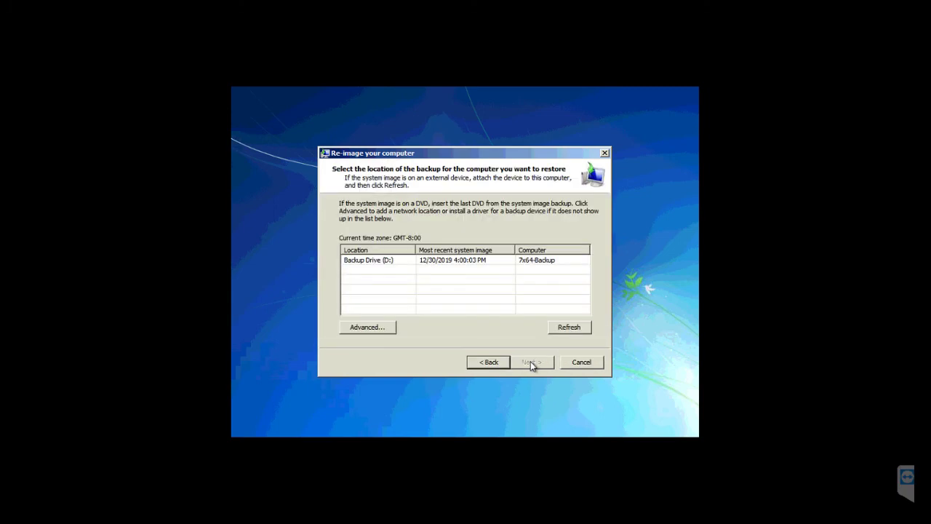
pyautogui.click(467, 261)
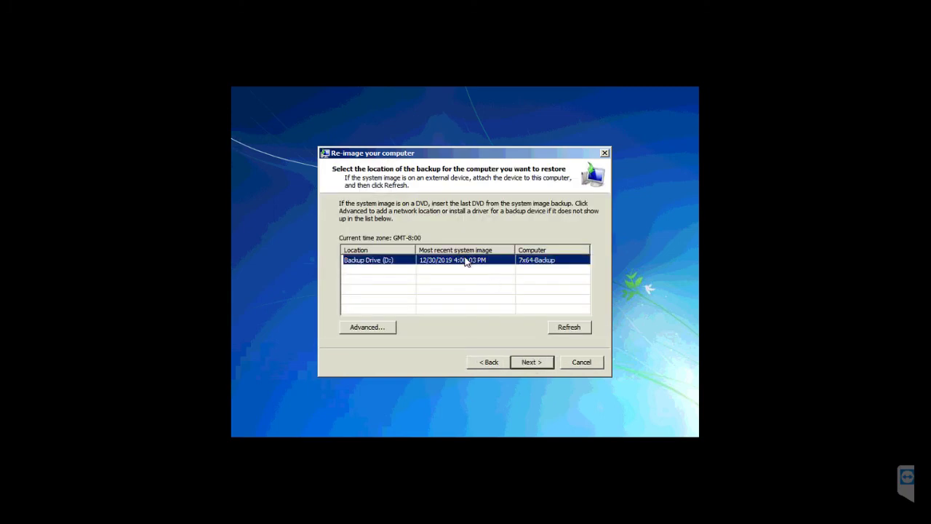
pyautogui.click(531, 362)
pyautogui.click(408, 242)
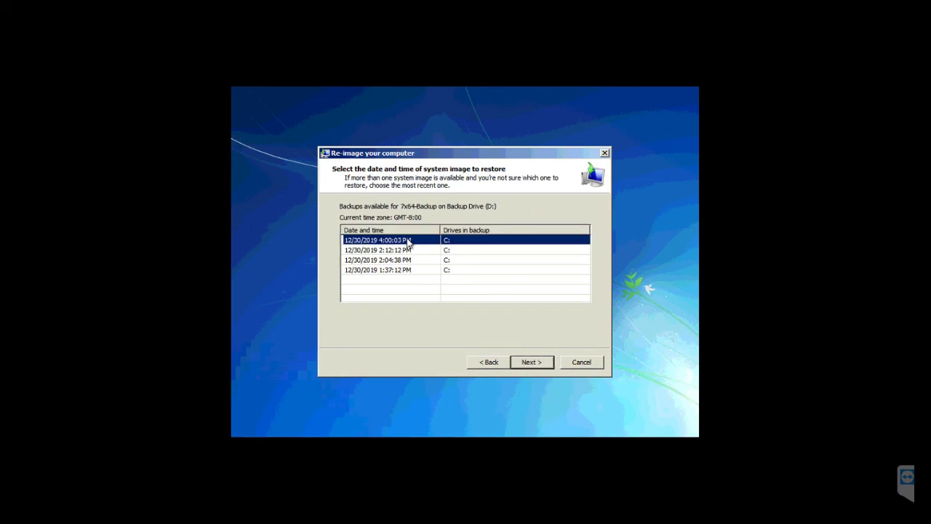
pyautogui.click(533, 362)
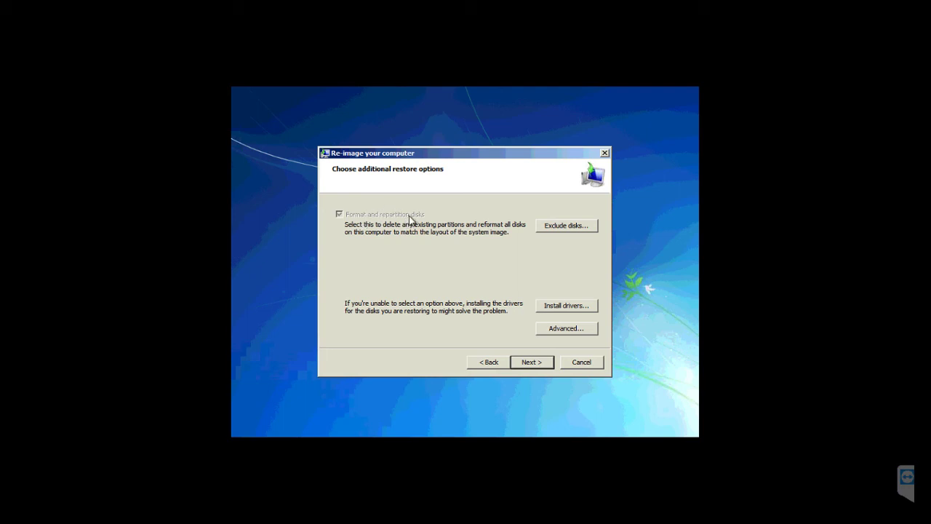
# - Review the disks that can be excluded from the restore and the advanced restart and disk-check options, keeping the existing selections
pyautogui.click(562, 228)
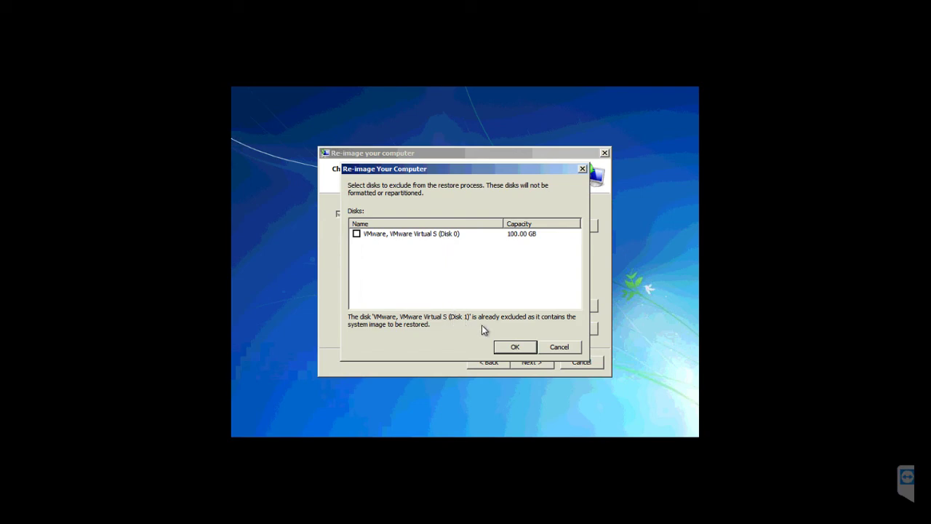
pyautogui.click(557, 347)
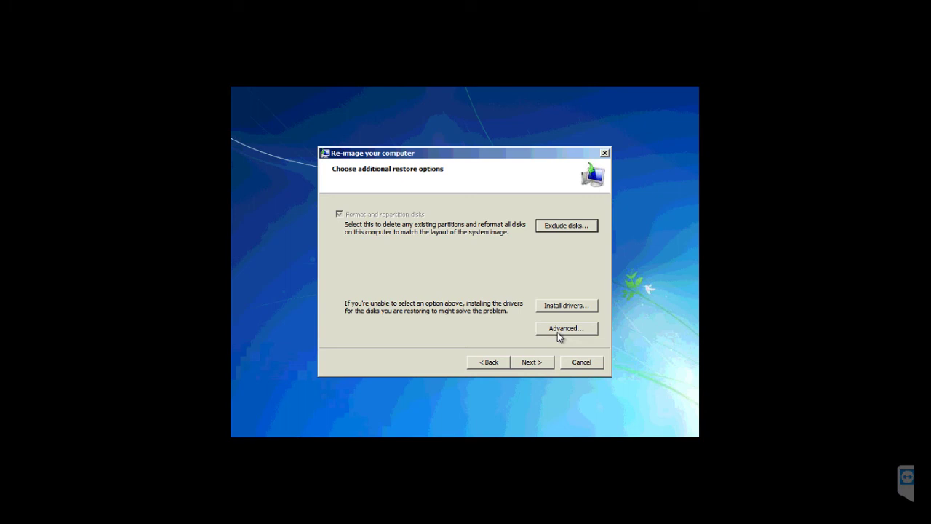
pyautogui.click(560, 329)
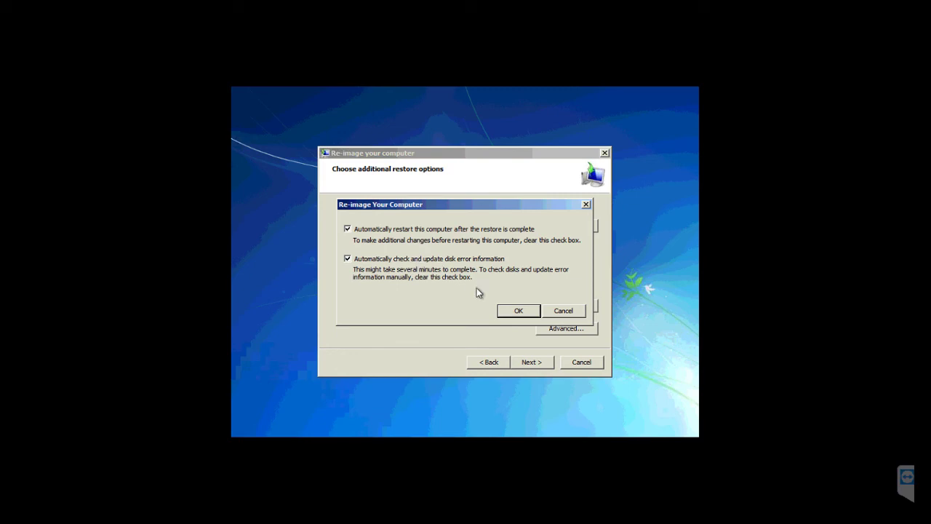
pyautogui.click(510, 311)
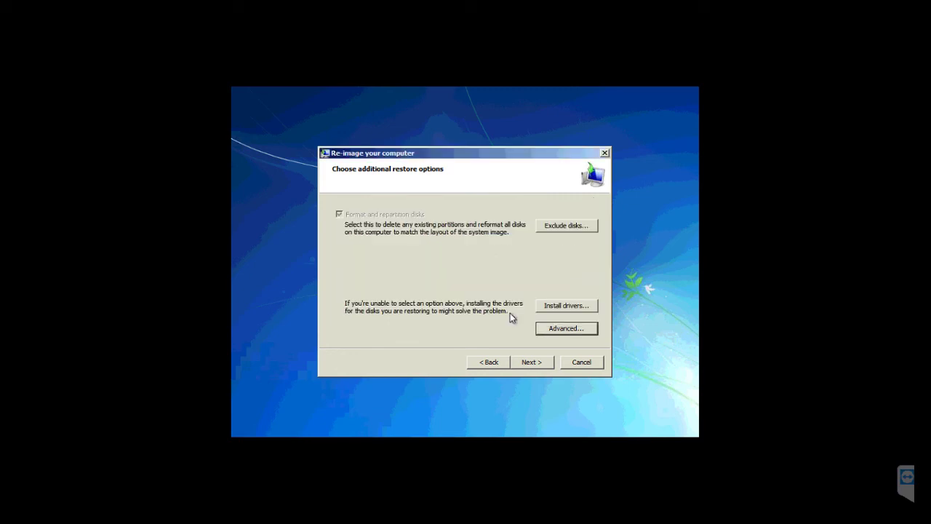
# - Run the image restore of drive C:, accepting the disk formatting, and restart the computer immediately once it completes
pyautogui.click(529, 365)
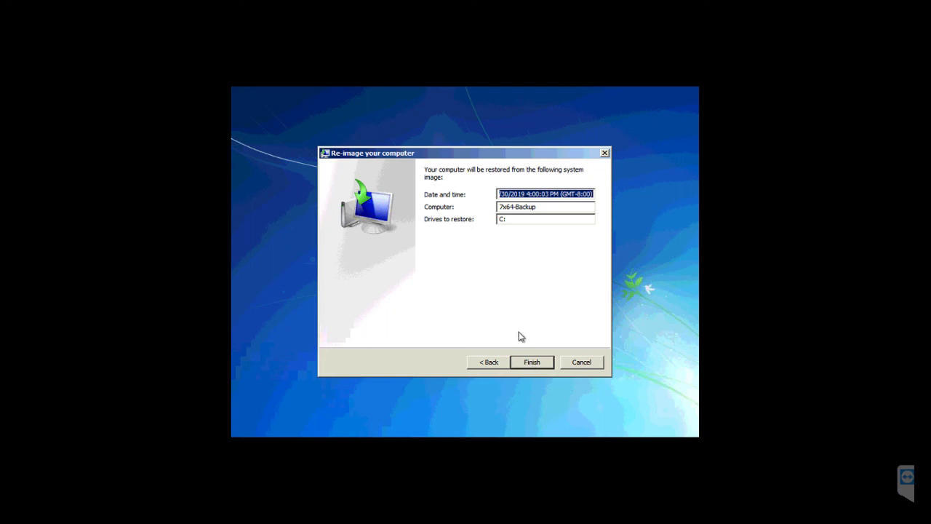
pyautogui.click(530, 364)
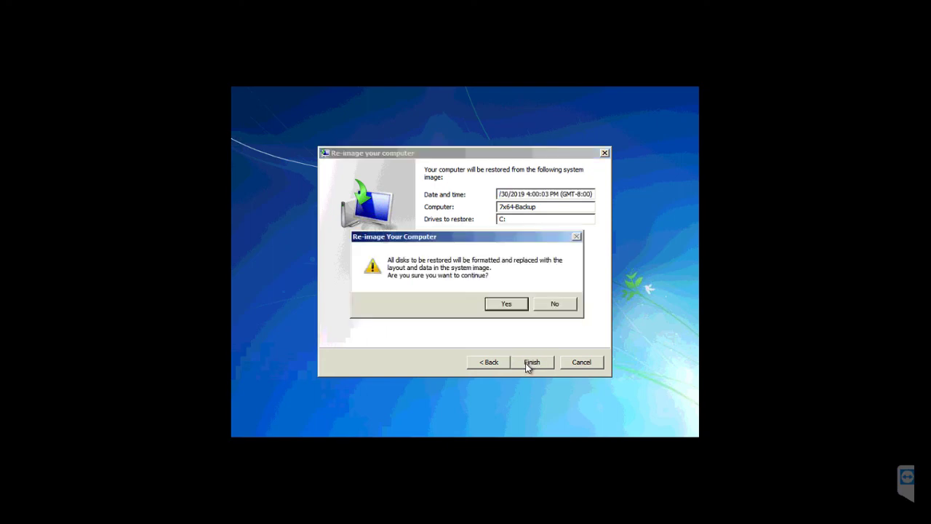
pyautogui.click(507, 304)
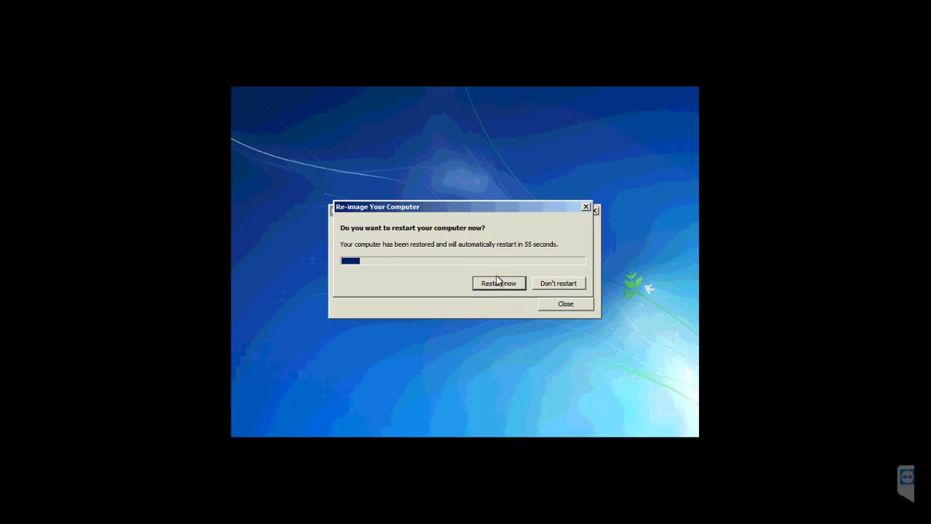
pyautogui.click(498, 286)
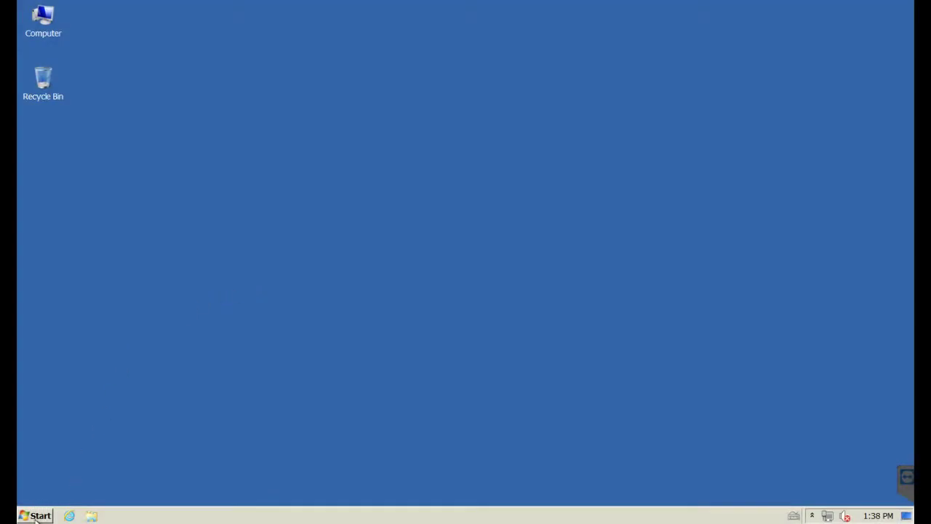
# - Open Backup and Restore from Control Panel, and go to recovering system settings or the computer
pyautogui.click(35, 516)
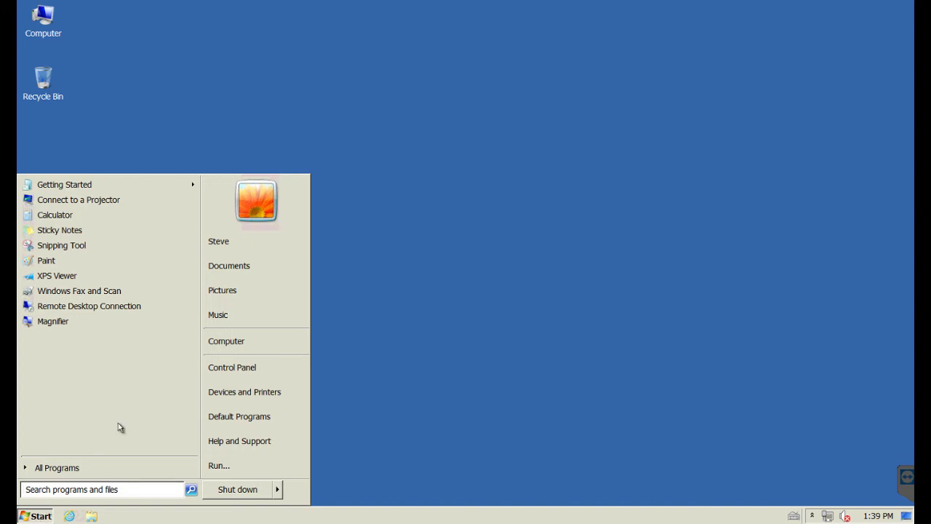
pyautogui.click(240, 370)
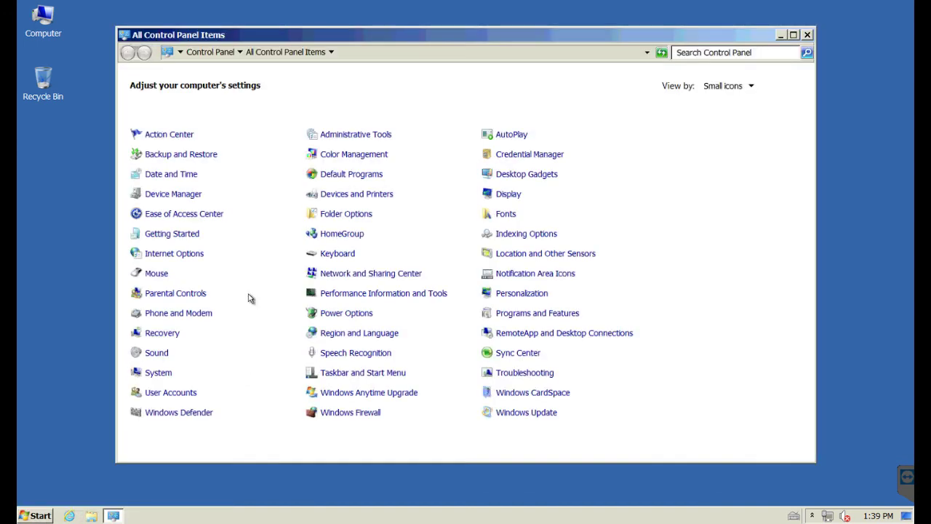
pyautogui.click(205, 155)
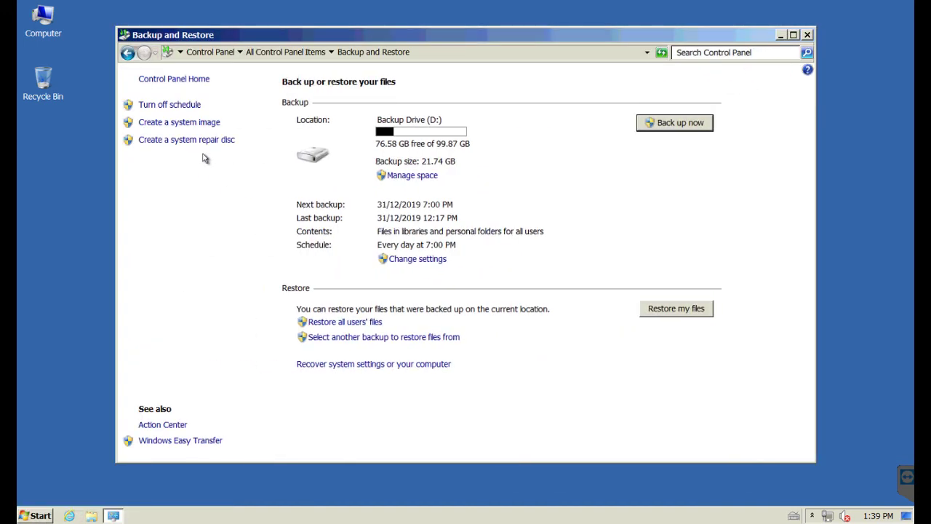
pyautogui.click(391, 369)
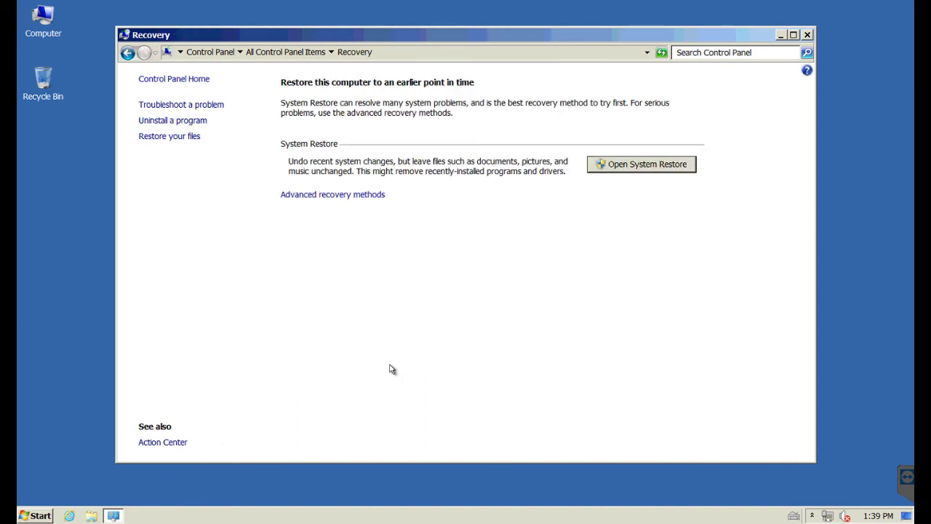
# - Choose the advanced recovery method that uses an earlier system image, skip the user file backup, and restart to continue the recovery
pyautogui.click(355, 197)
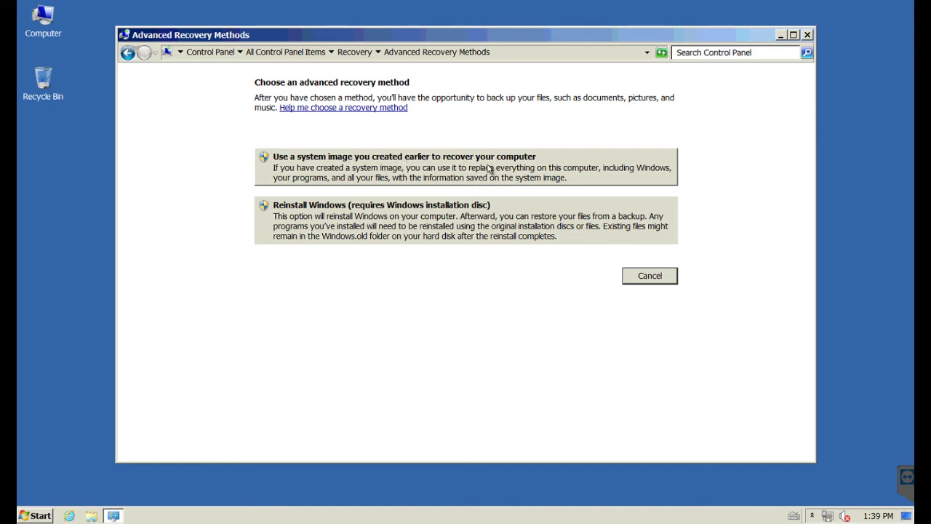
pyautogui.click(445, 169)
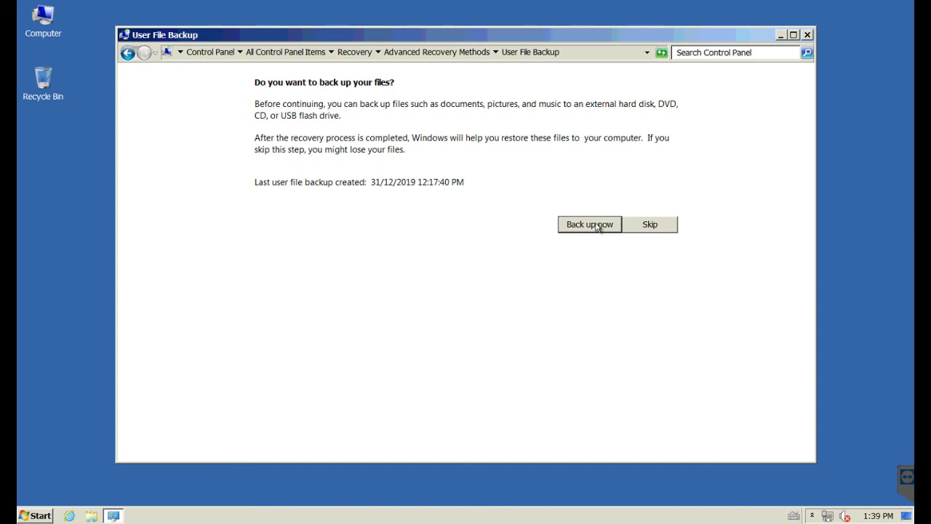
pyautogui.click(651, 226)
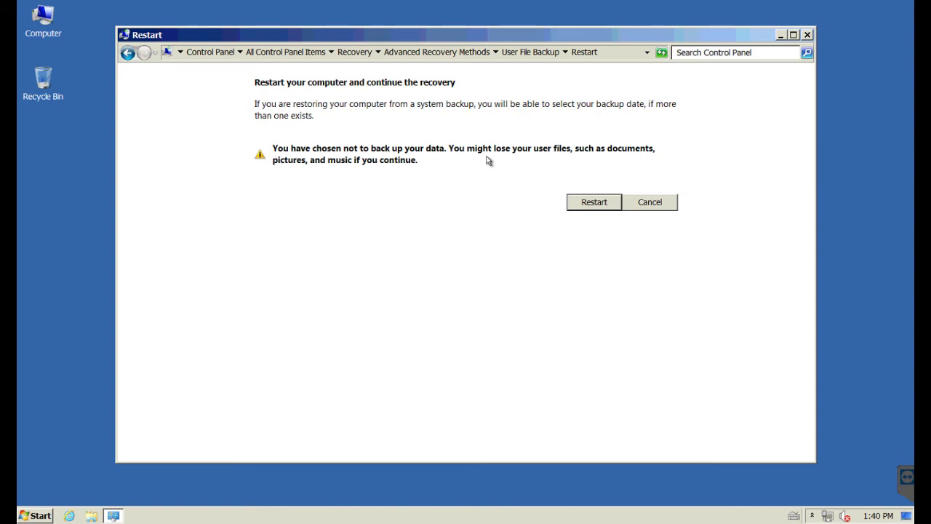
pyautogui.click(593, 206)
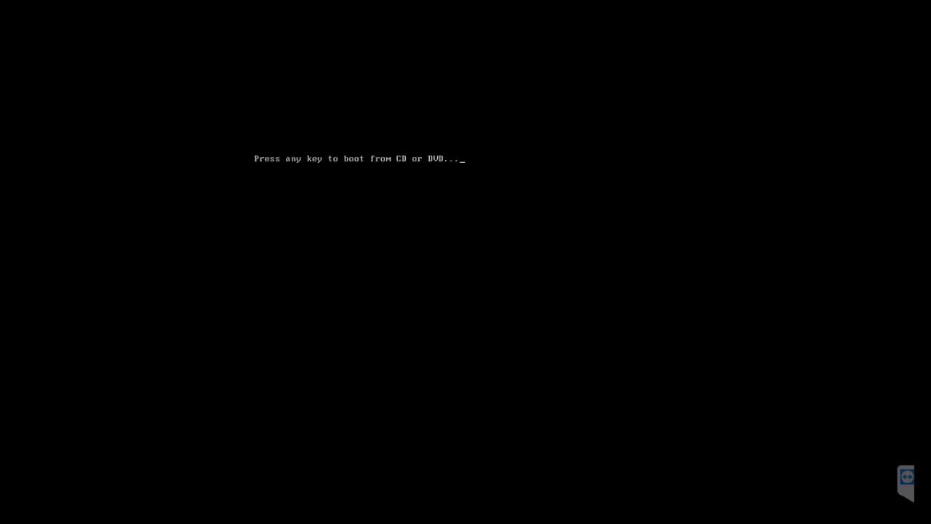
pyautogui.press('Return')
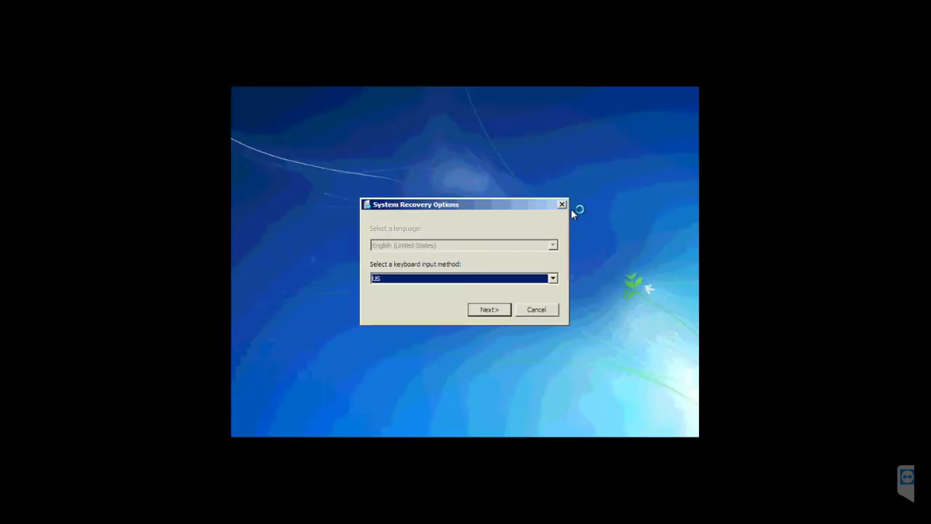
# - Accept the US keyboard, manually select Backup Drive (D:) and its 12/30/2019 4:00:03 PM image of C:, and continue to the additional options
pyautogui.click(488, 309)
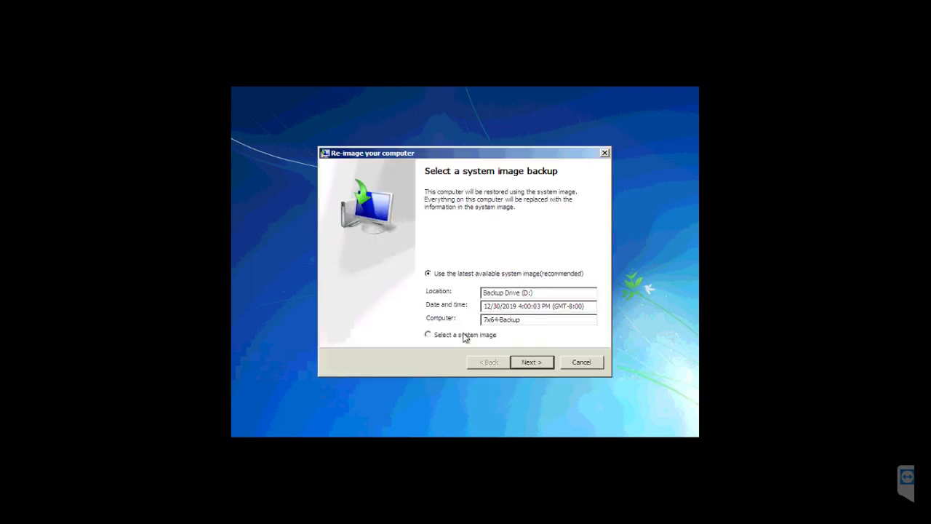
pyautogui.click(466, 337)
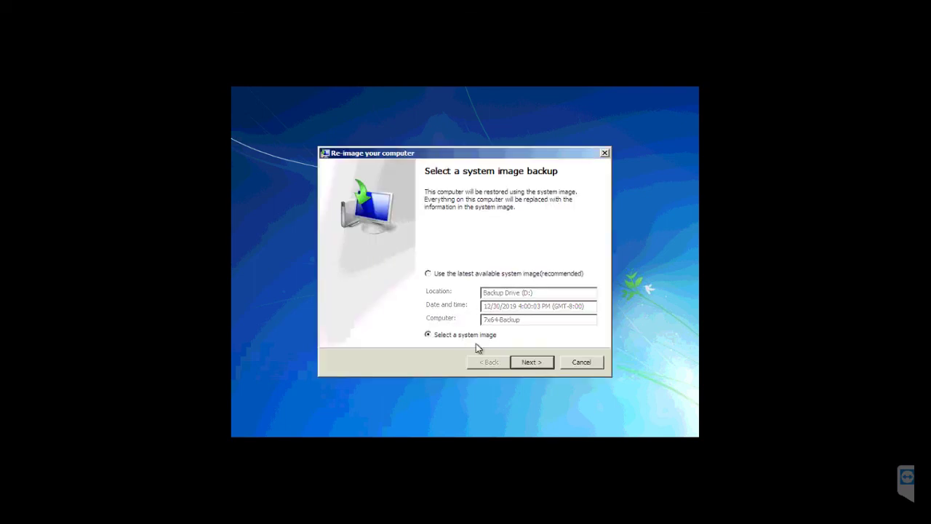
pyautogui.click(524, 365)
pyautogui.click(478, 262)
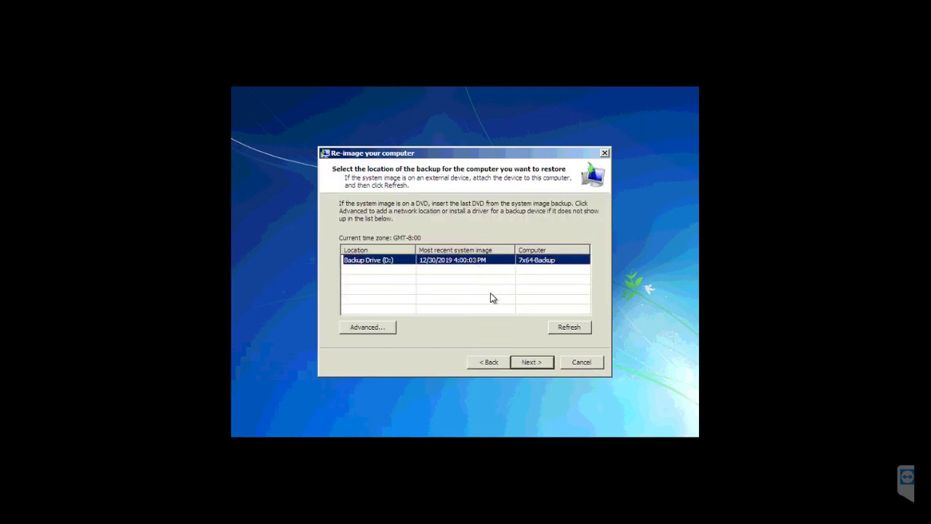
pyautogui.click(531, 361)
pyautogui.click(469, 243)
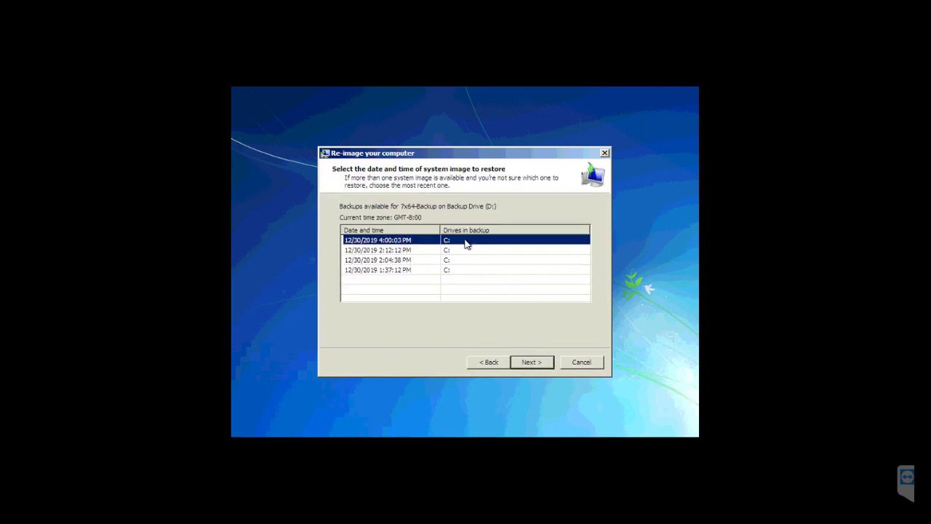
pyautogui.click(530, 363)
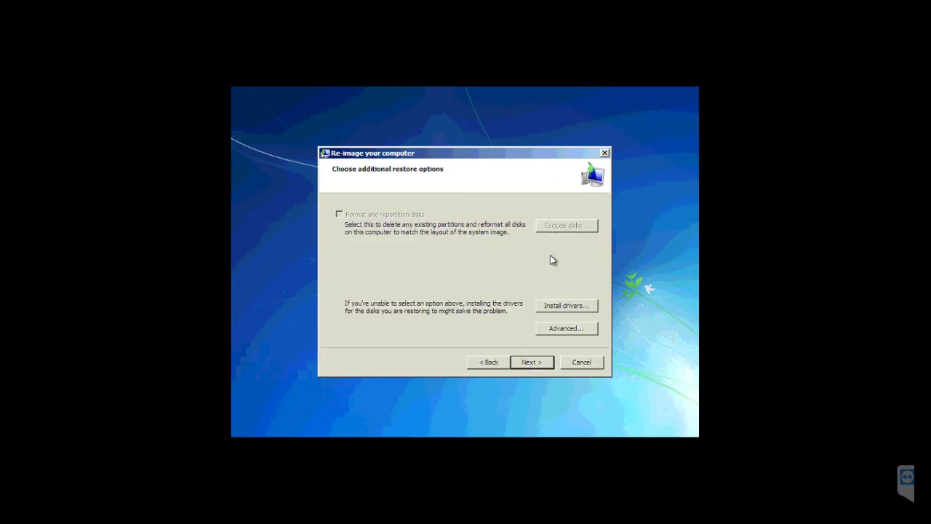
# - Restore drive C: from the chosen image, accepting the data replacement, restart immediately, and decline restoring user files in Windows
pyautogui.click(533, 364)
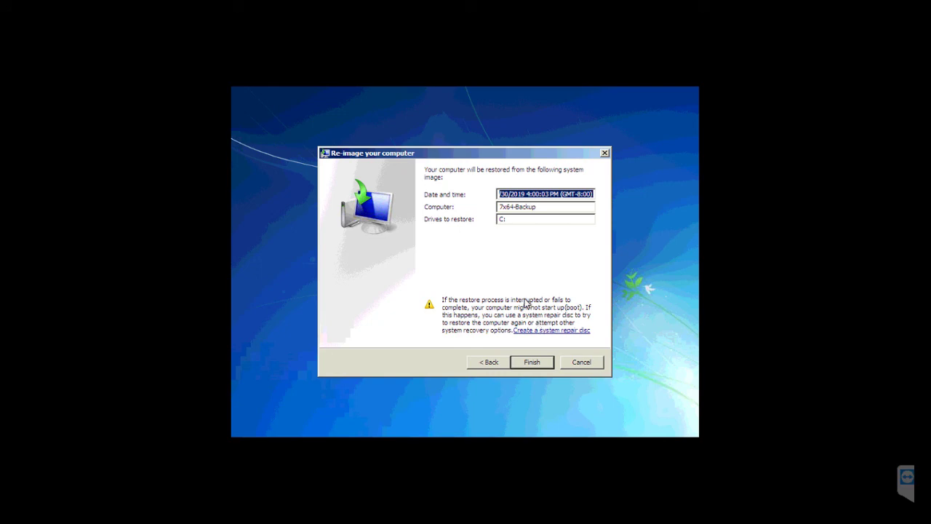
pyautogui.click(532, 366)
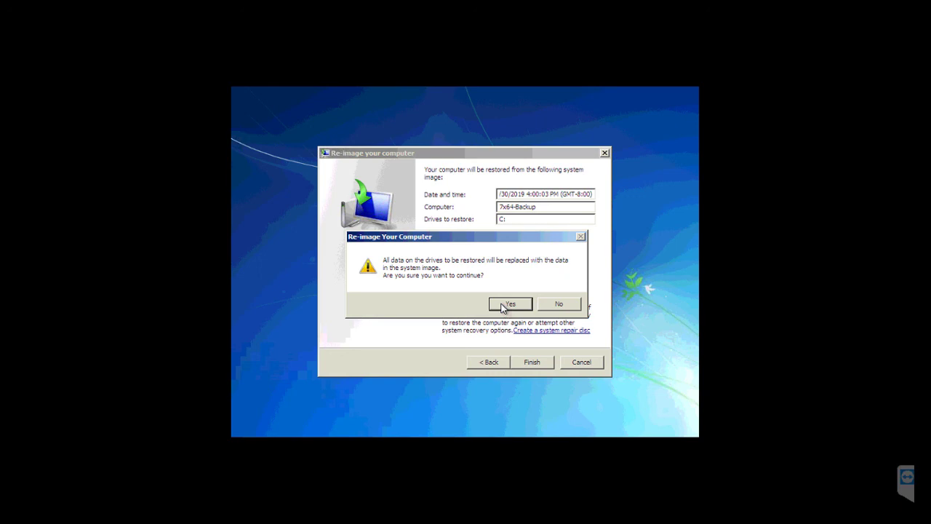
pyautogui.click(501, 308)
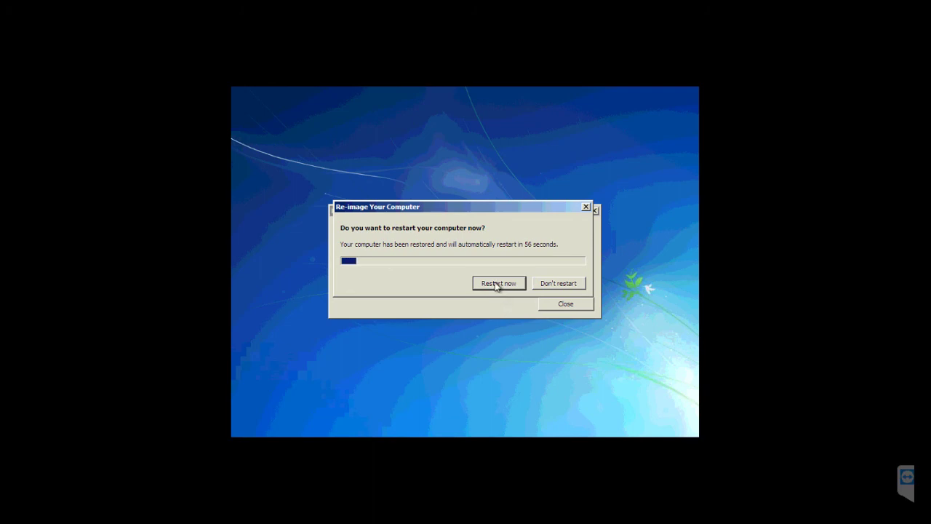
pyautogui.click(497, 285)
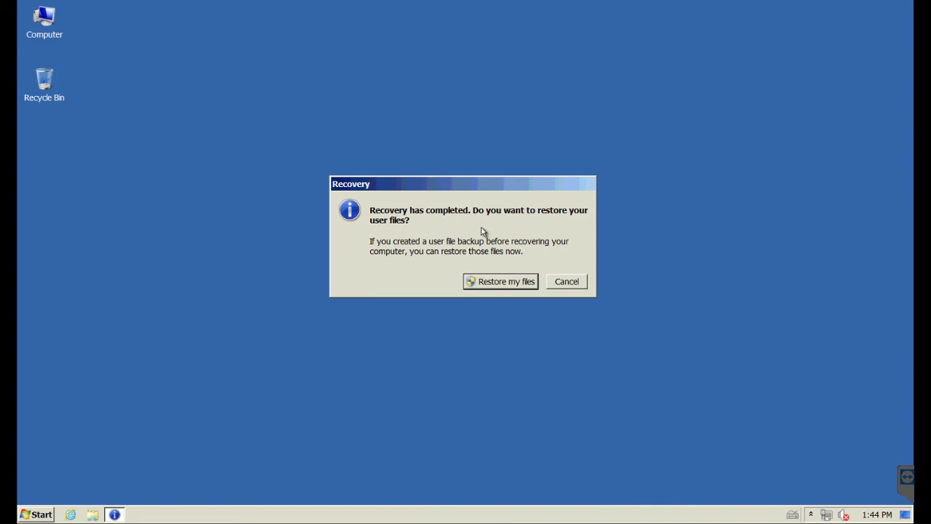
pyautogui.click(566, 282)
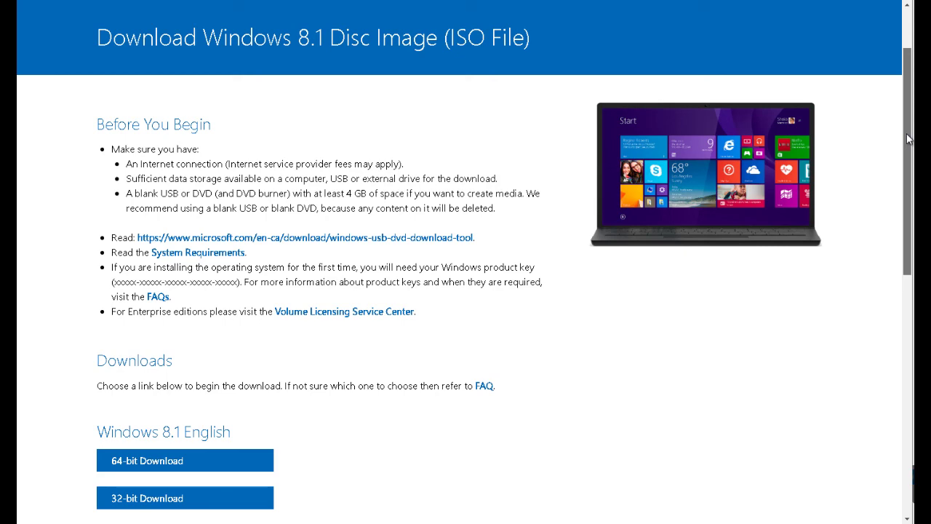
pyautogui.moveTo(908, 138); pyautogui.dragTo(908, 266)
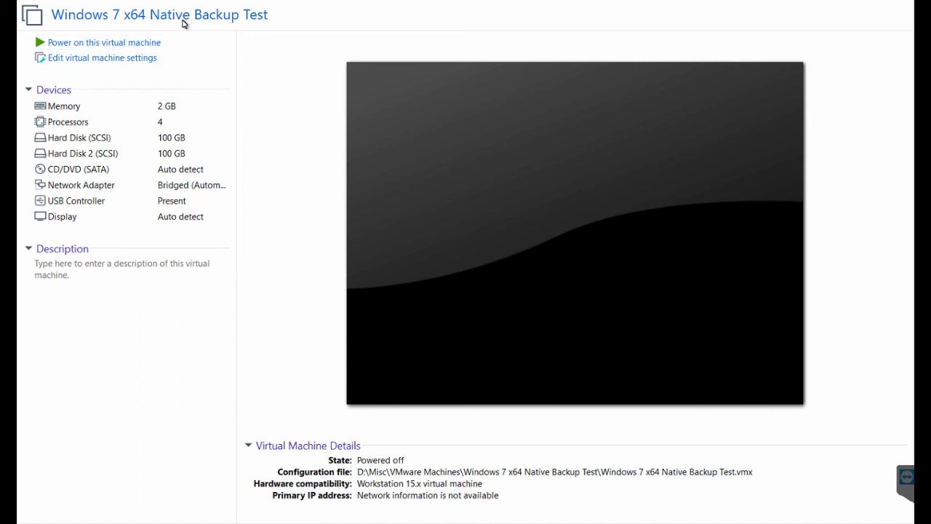
# - Edit the settings of the Windows 7 x64 Native Backup Test virtual machine so its CD/DVD (SATA) drive uses an ISO image file
pyautogui.click(119, 64)
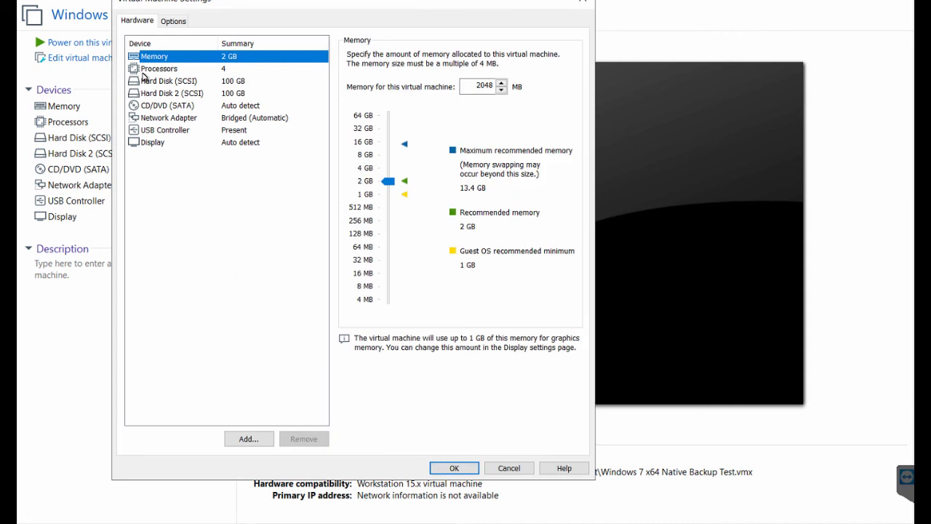
pyautogui.click(165, 107)
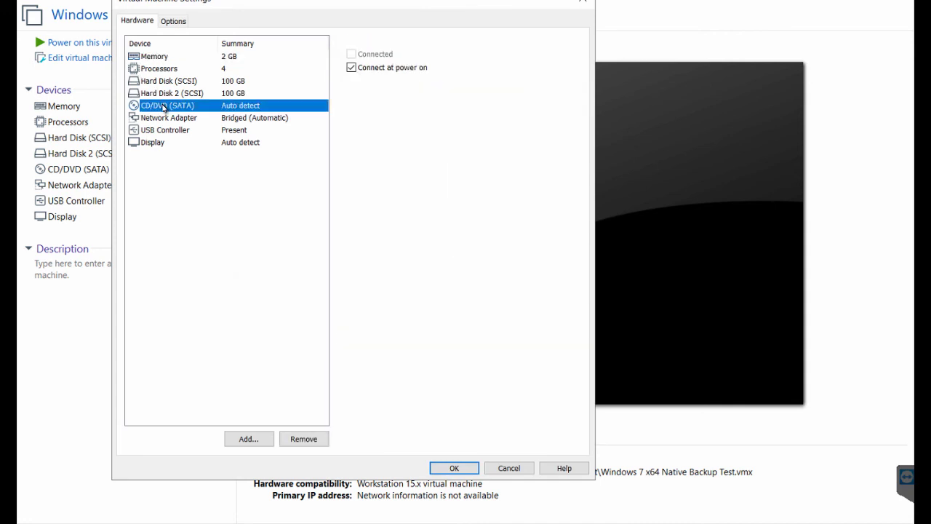
pyautogui.click(395, 140)
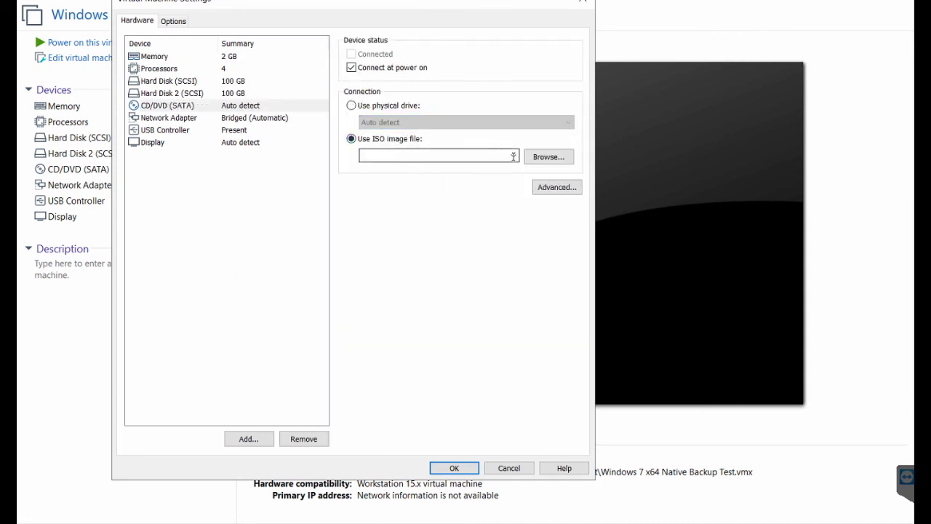
# - Attach D:\Misc\ISO\Windows\7\7x86.iso to the virtual machine's CD/DVD (SATA) drive and save the settings
pyautogui.click(568, 158)
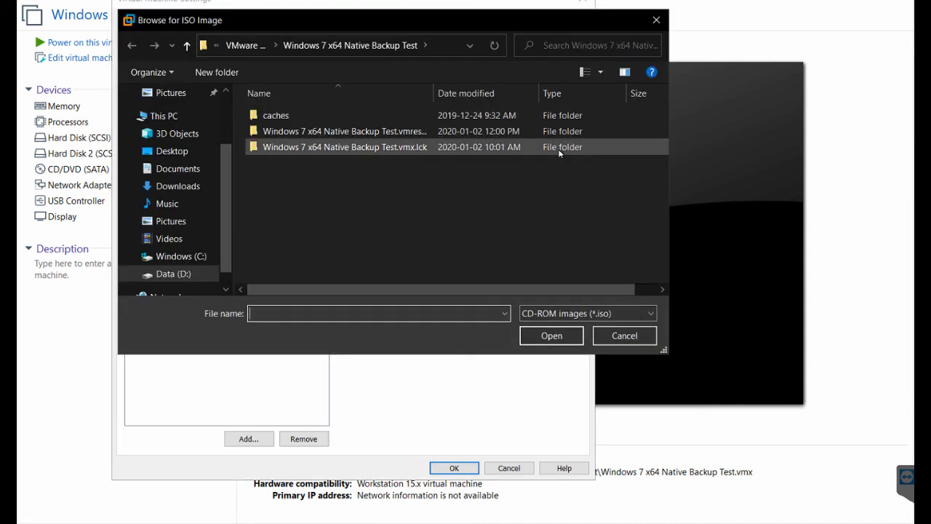
pyautogui.click(187, 46)
pyautogui.click(187, 46)
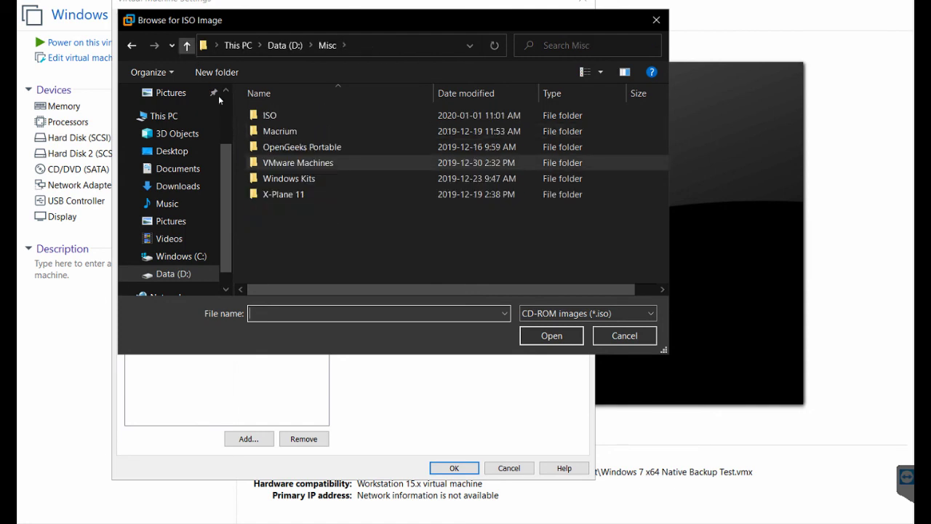
pyautogui.doubleClick(270, 121)
pyautogui.doubleClick(274, 131)
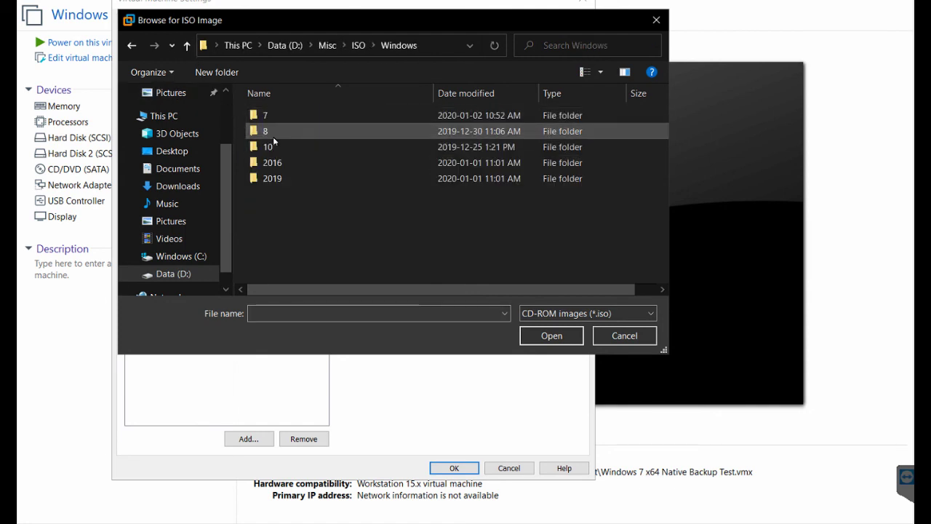
pyautogui.doubleClick(273, 117)
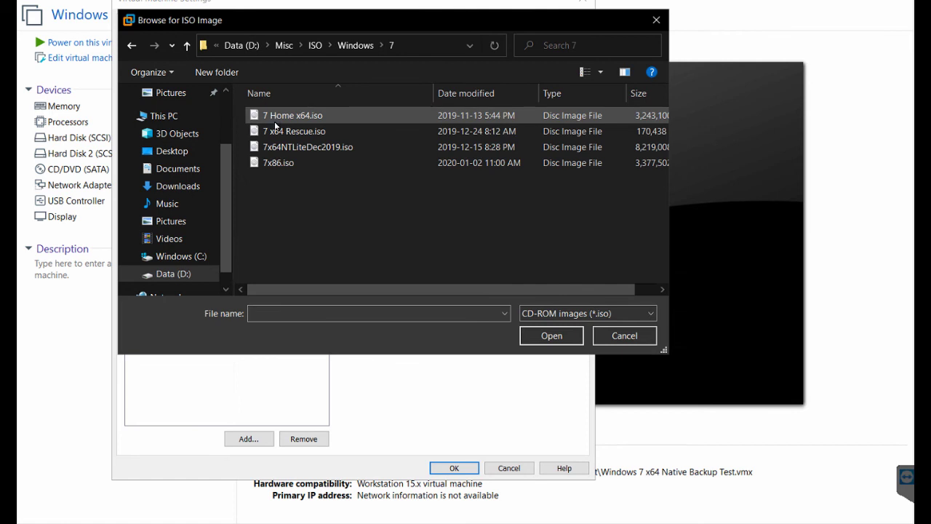
pyautogui.doubleClick(280, 163)
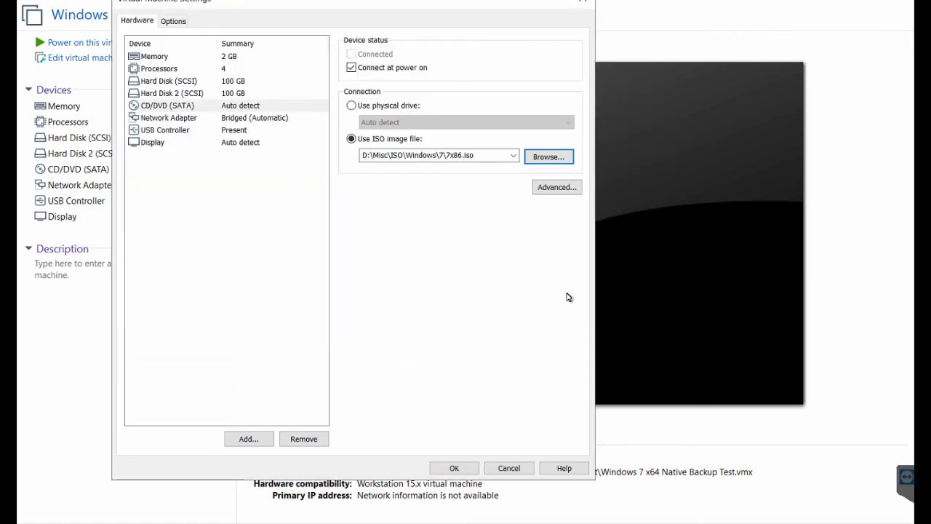
pyautogui.click(453, 469)
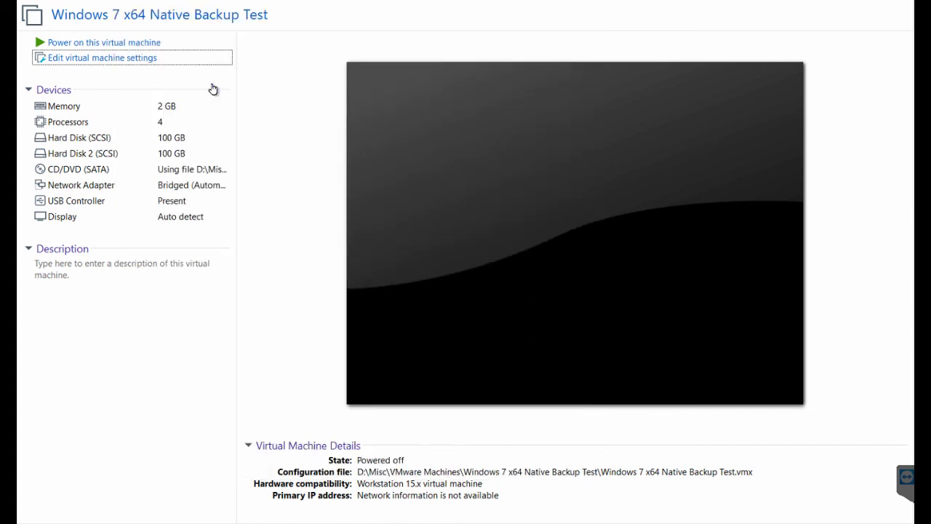
# - Power on the Windows 7 x64 Native Backup Test virtual machine and boot it into Windows 7 setup from the attached ISO
pyautogui.click(113, 43)
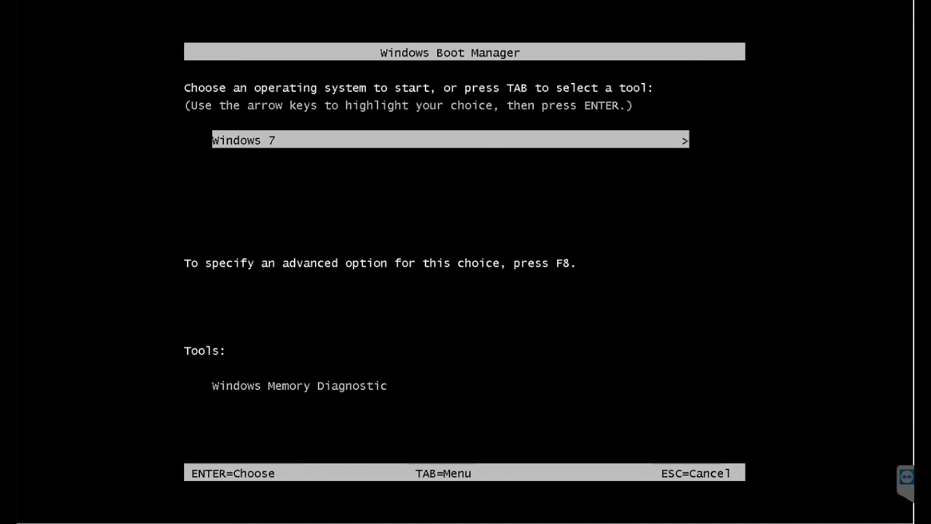
pyautogui.click(380, 273)
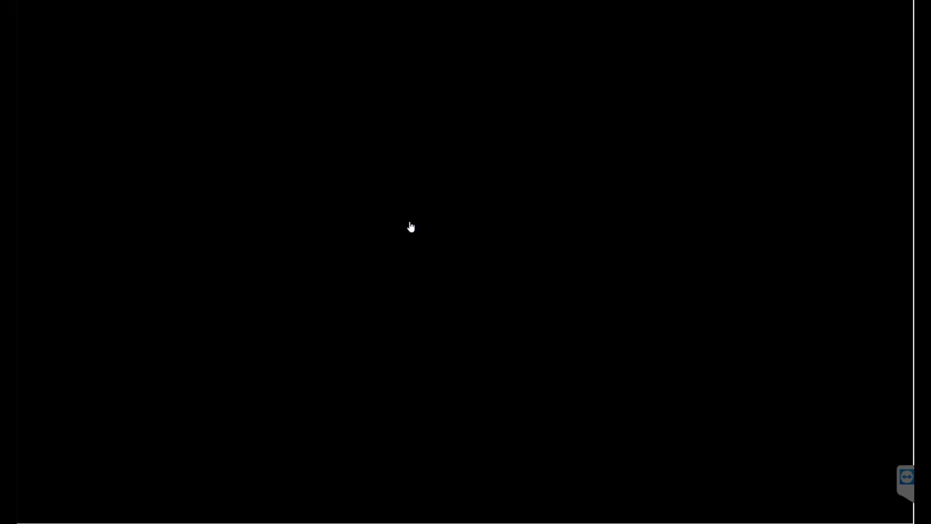
pyautogui.press('Return')
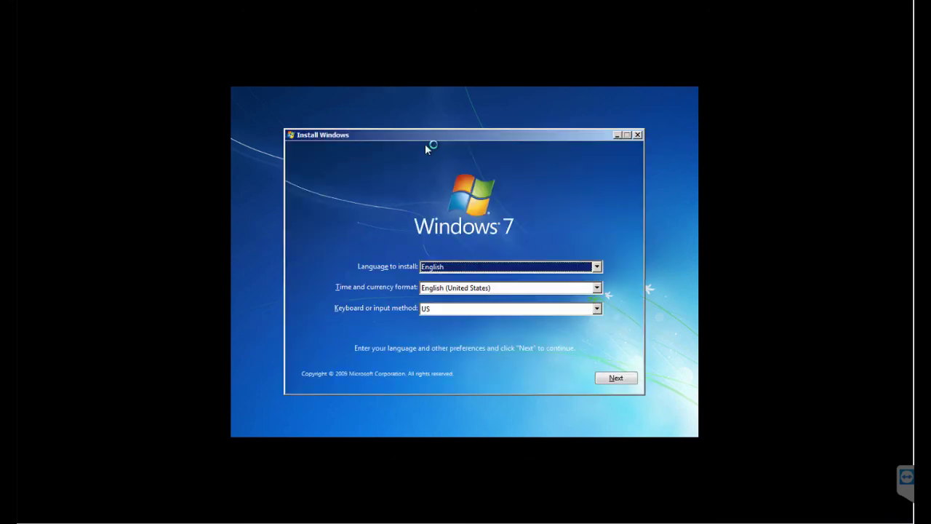
# - Accept the setup language and US keyboard, enter System Recovery Options, and choose restoring the computer from an earlier system image
pyautogui.click(613, 378)
pyautogui.click(360, 357)
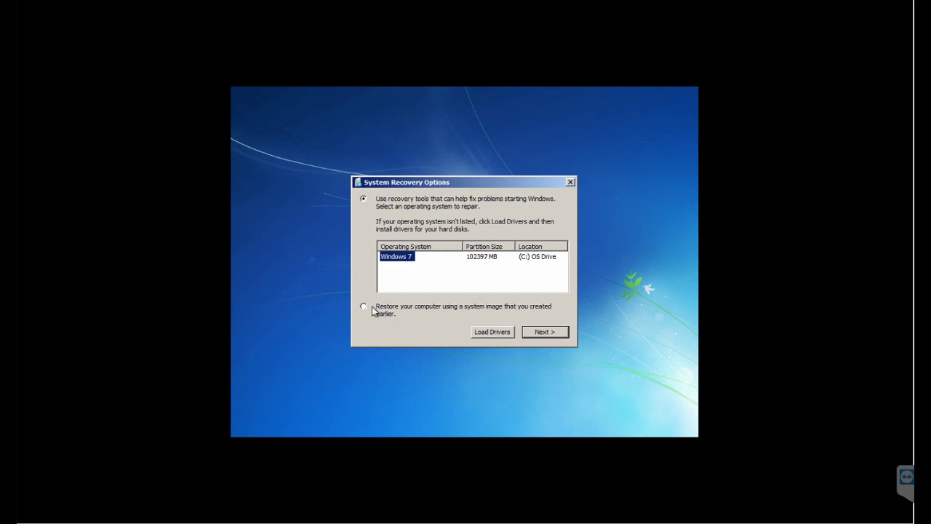
pyautogui.click(363, 306)
pyautogui.click(544, 334)
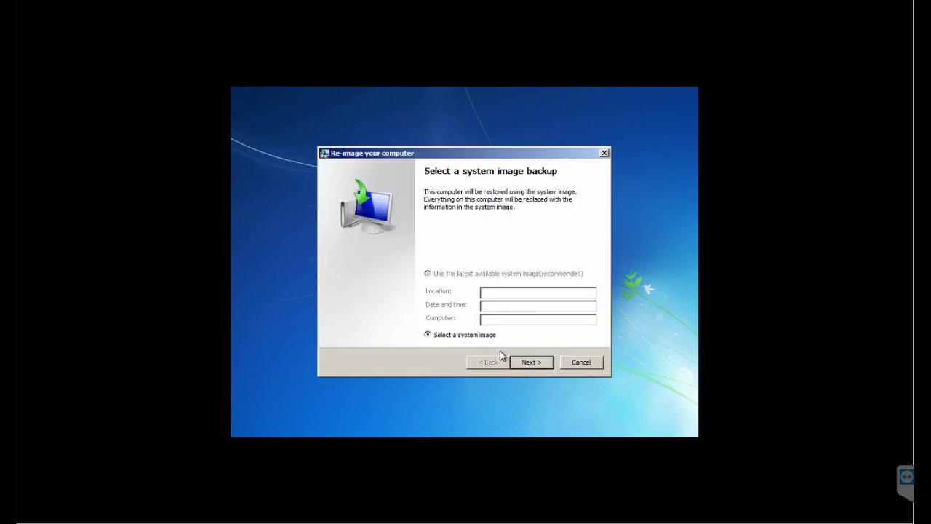
# - Manually select the backup location Backup Drive (D:) and try to proceed with its 12/31/2019 11:36:59 AM image of C:
pyautogui.click(522, 363)
pyautogui.click(475, 263)
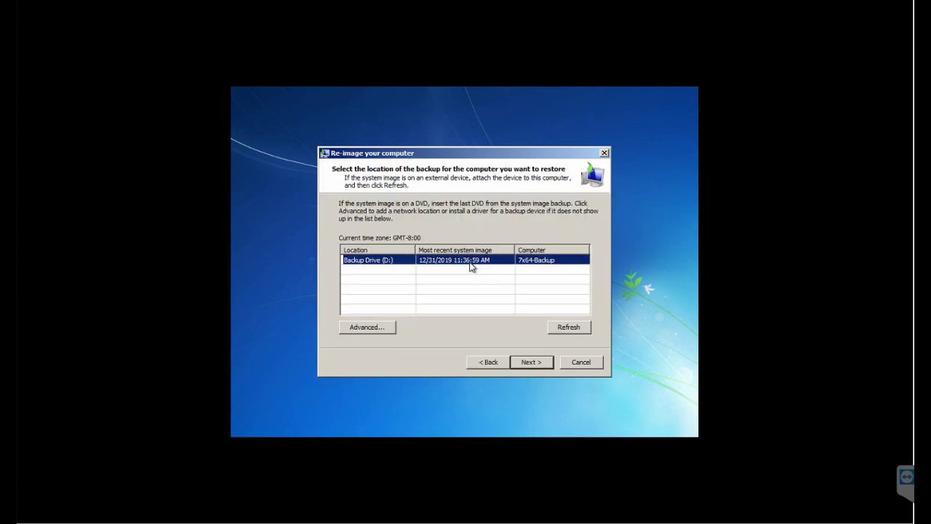
pyautogui.click(530, 362)
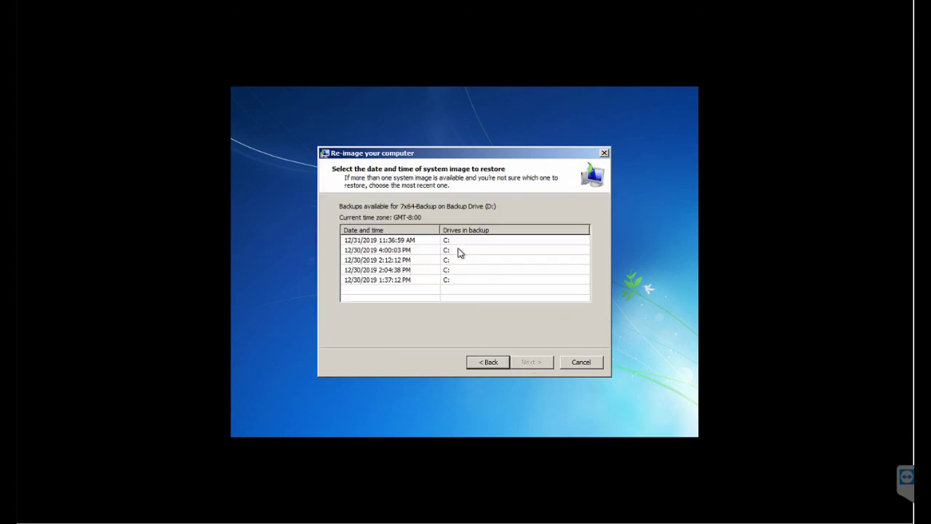
pyautogui.click(456, 241)
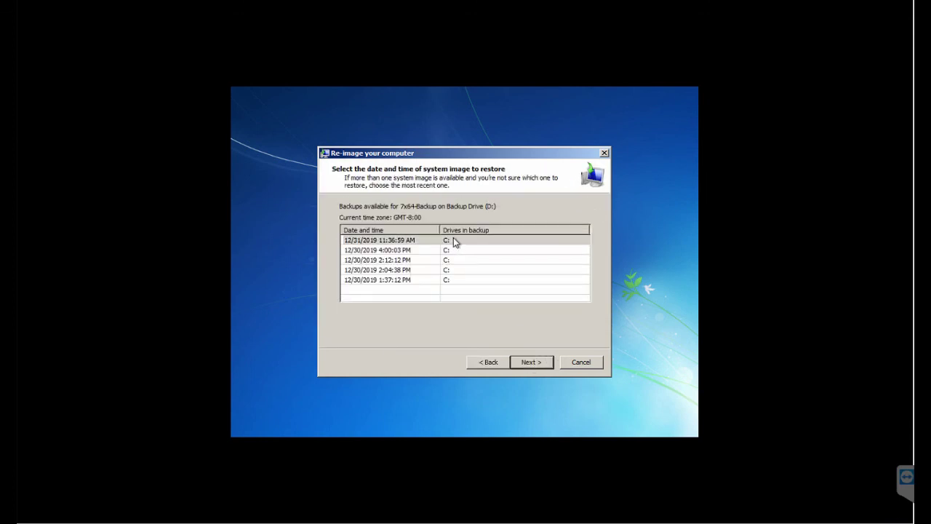
pyautogui.click(535, 366)
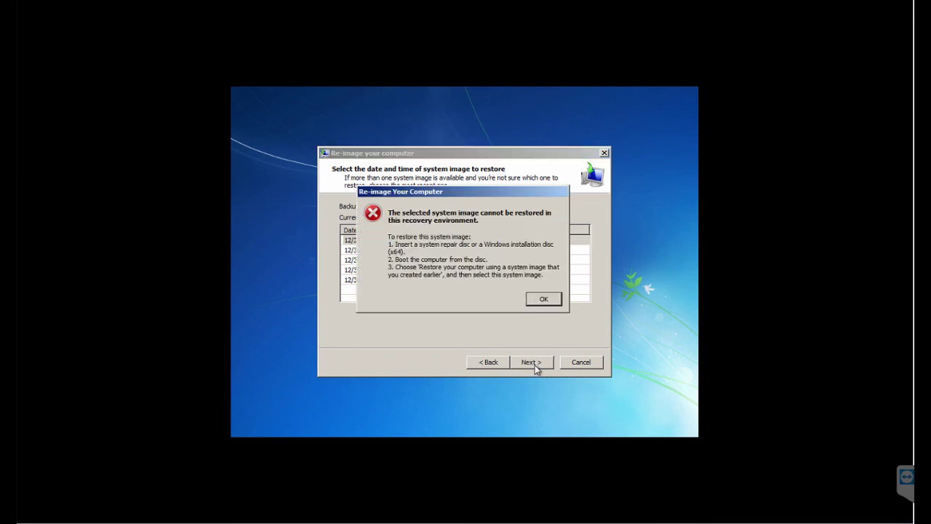